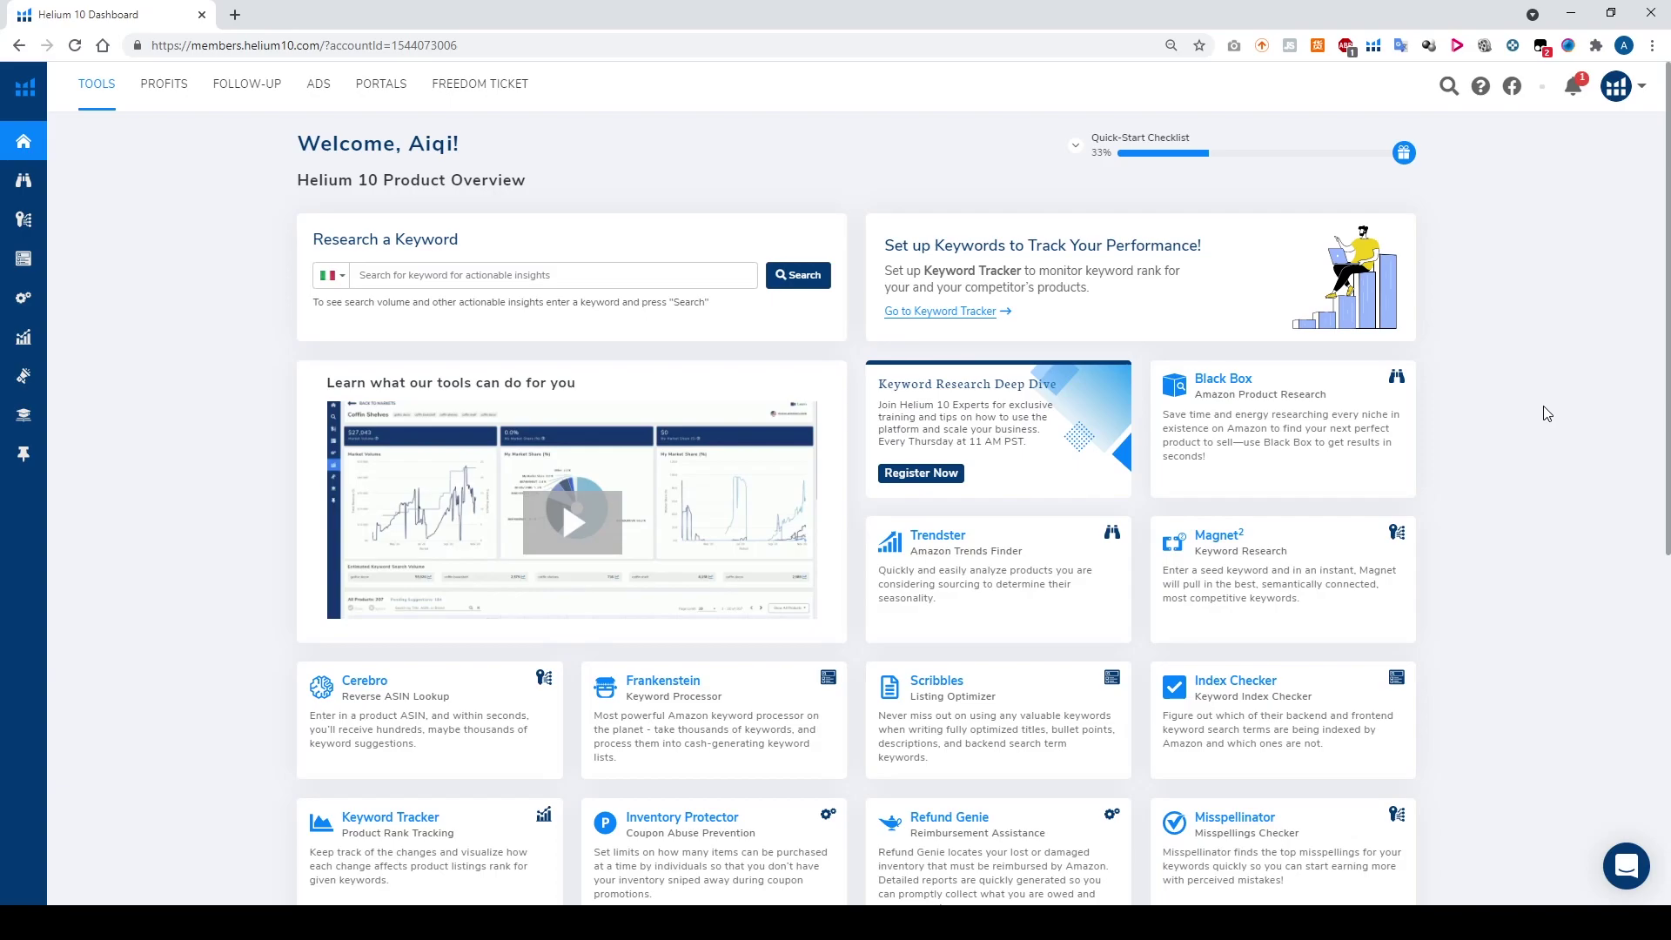
# - Open Black Box keyword research and search for keywords with a minimum search volume of 30000
pyautogui.click(1239, 387)
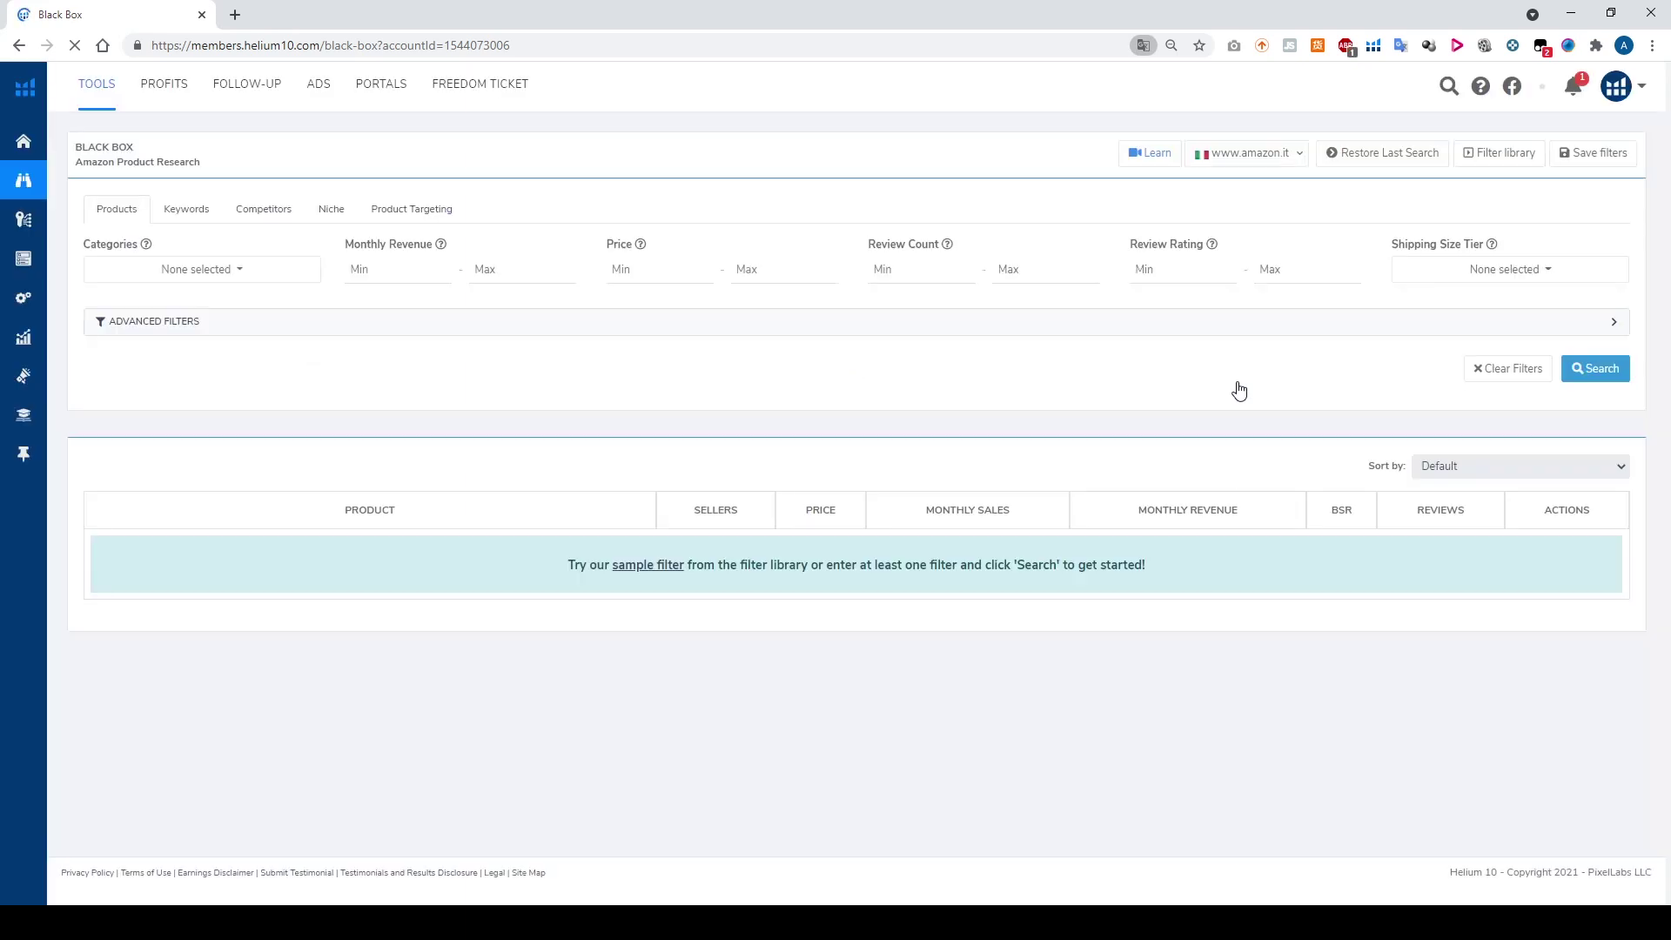
pyautogui.click(186, 213)
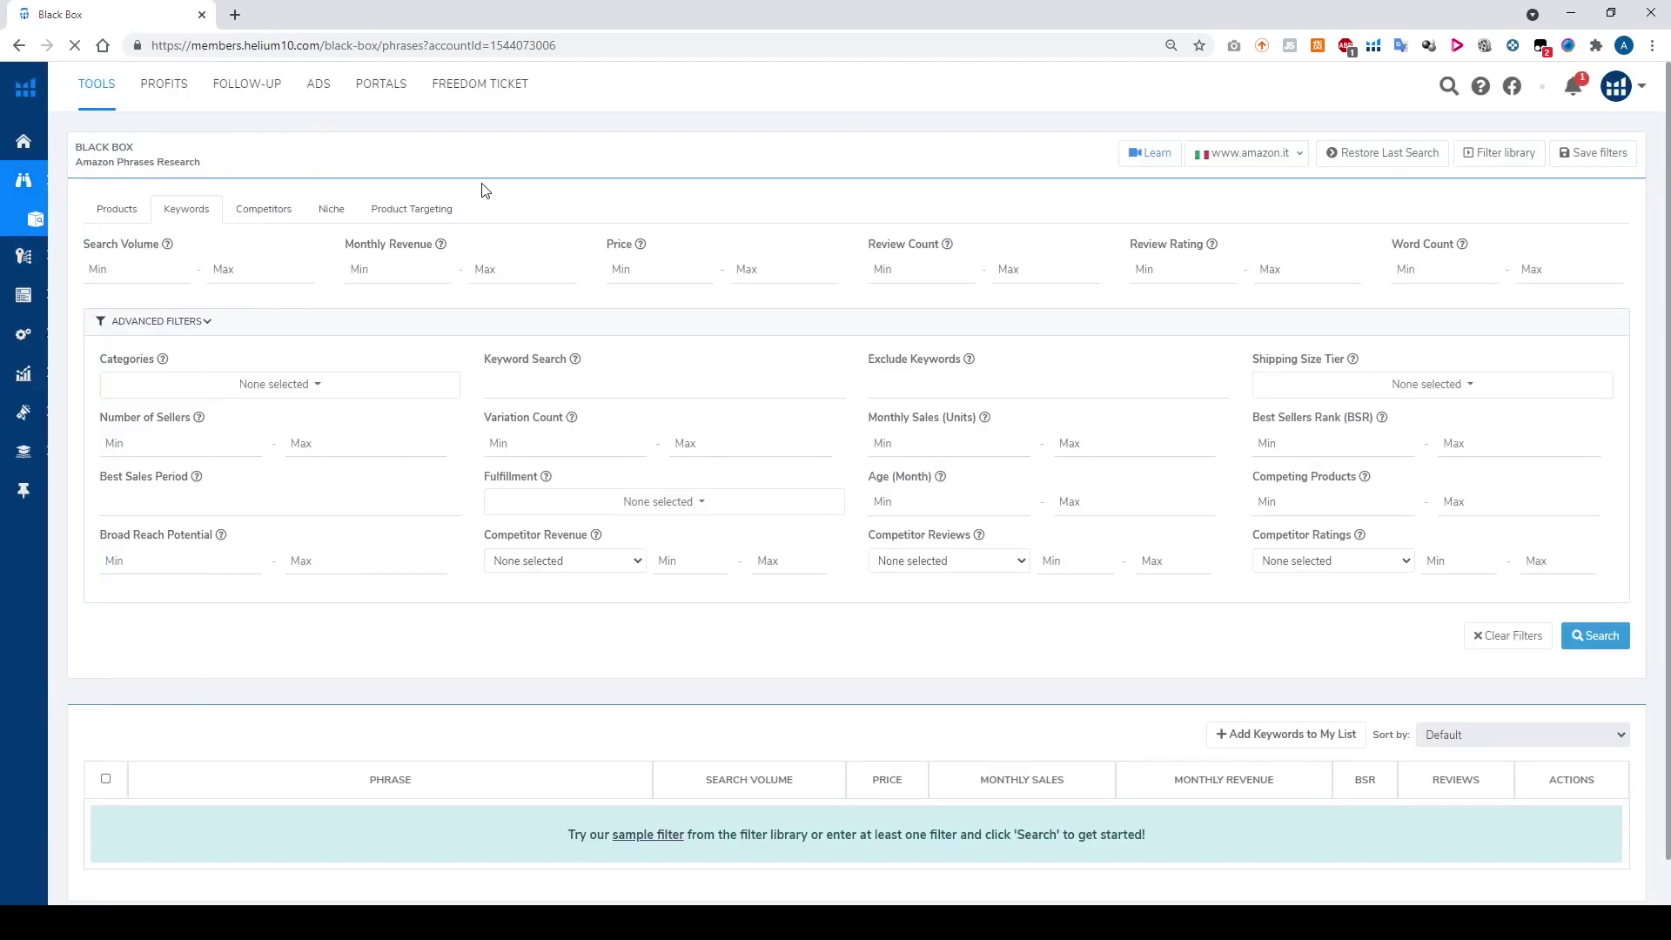
pyautogui.click(140, 270)
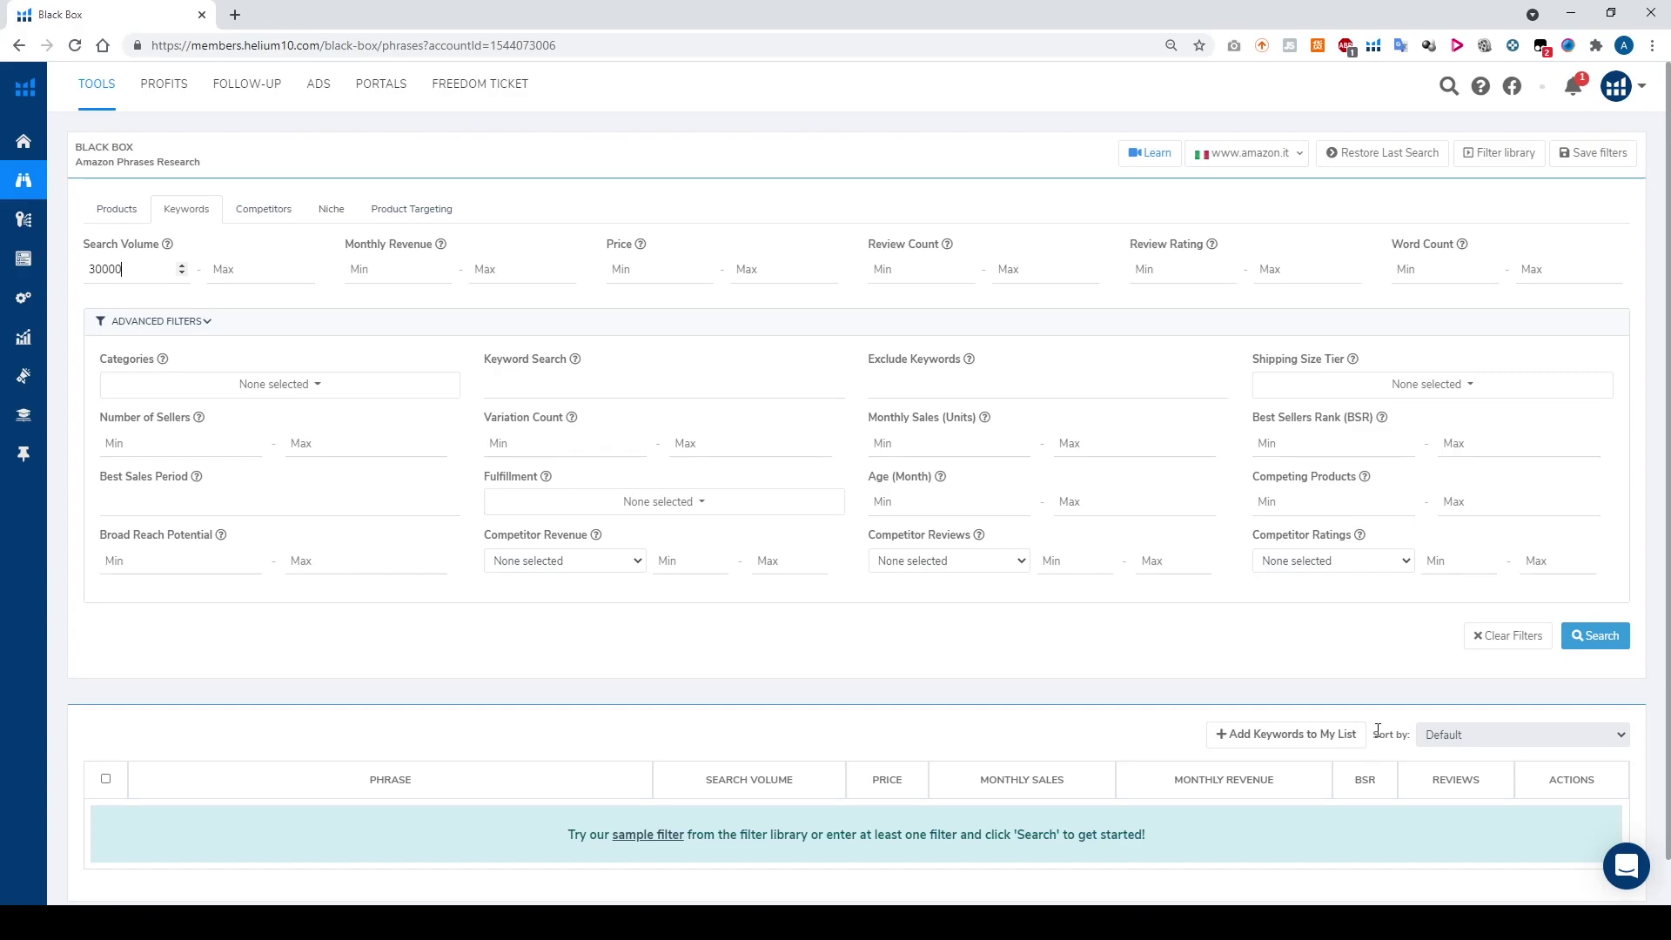
pyautogui.click(1594, 636)
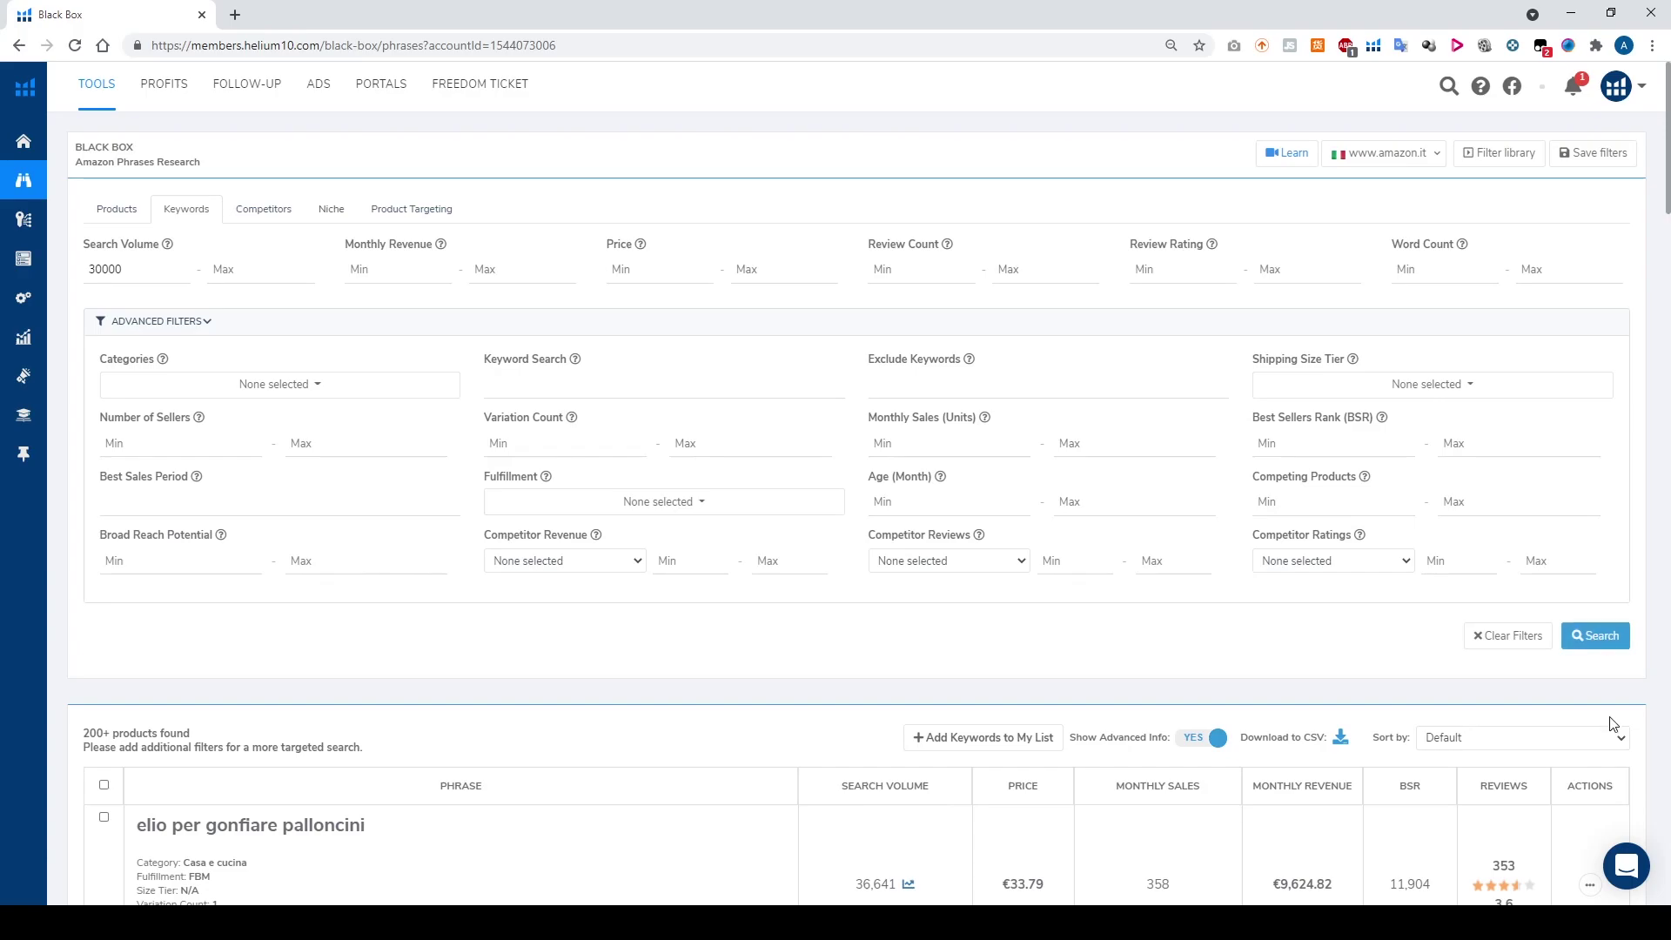
# - Examine the keyword results for a promising product niche, comparing search volume, price, monthly revenue and review count
pyautogui.scroll(-2, 1532, 735)
pyautogui.scroll(-5, 1127, 699)
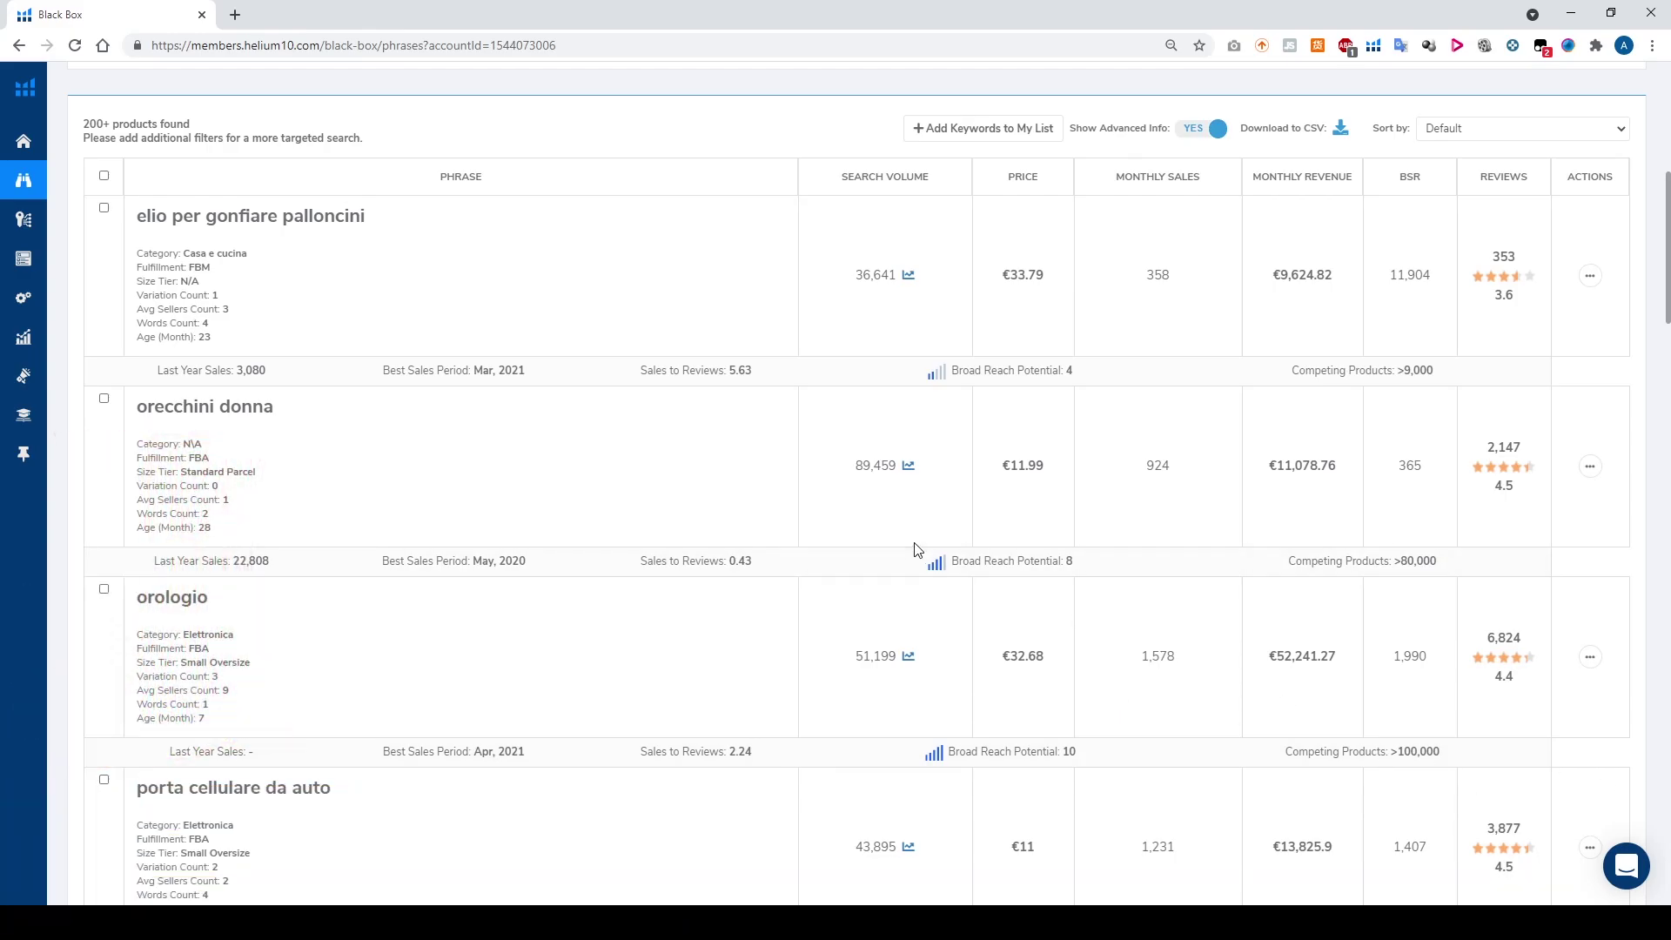
pyautogui.scroll(-5, 387, 470)
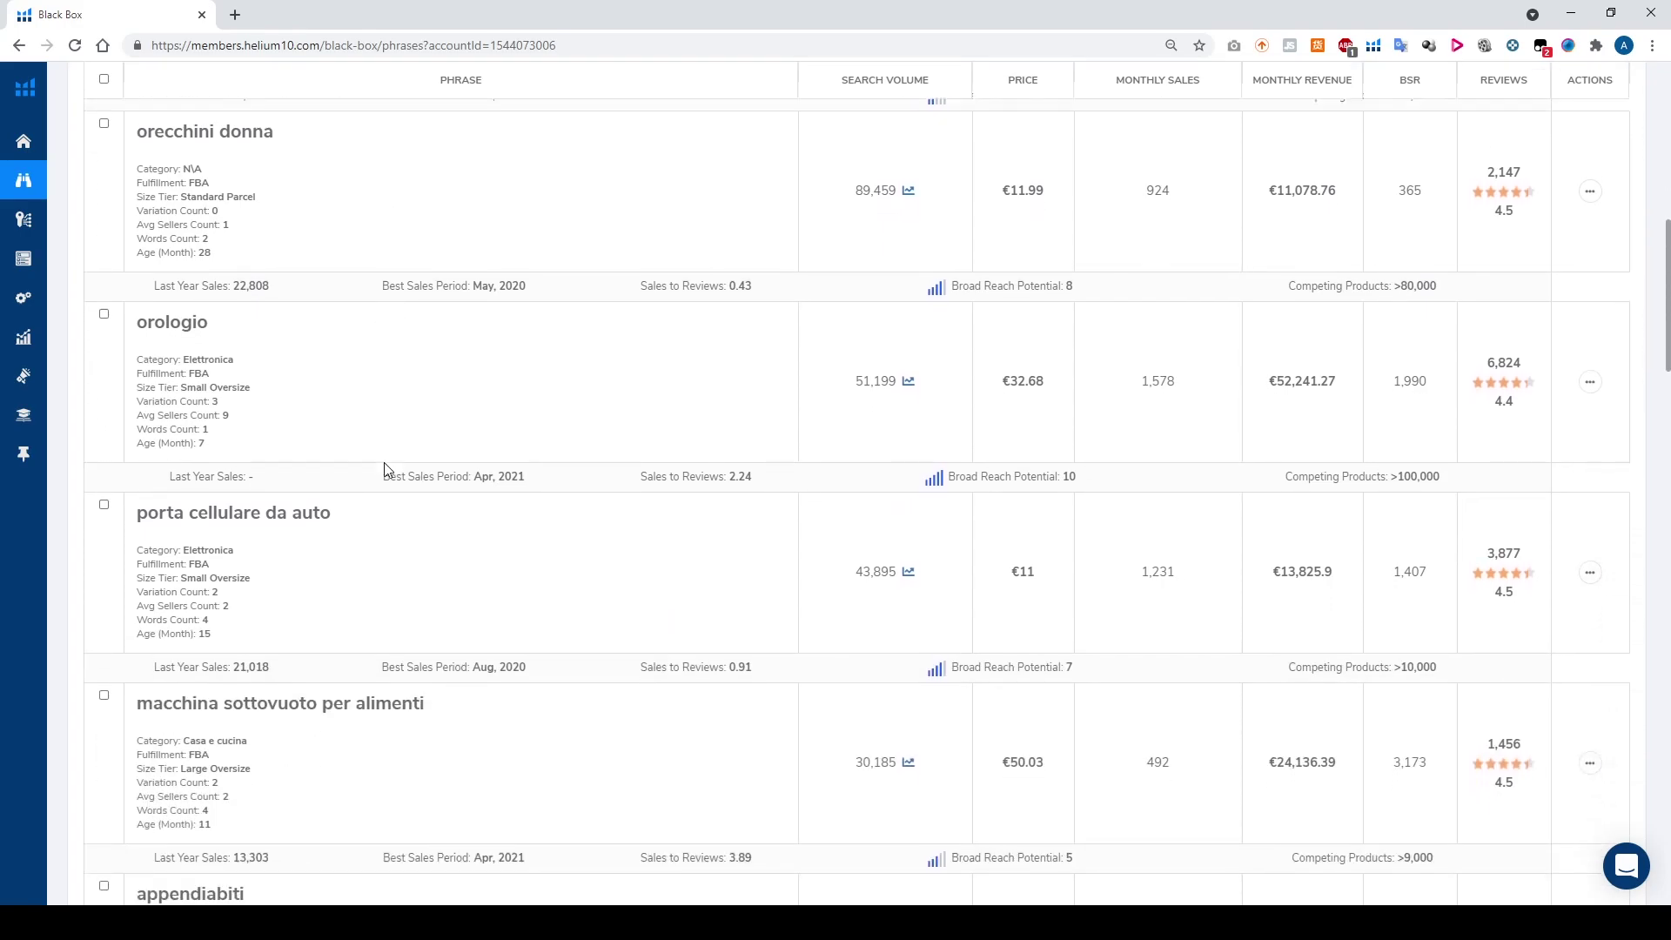
pyautogui.scroll(-2, 387, 468)
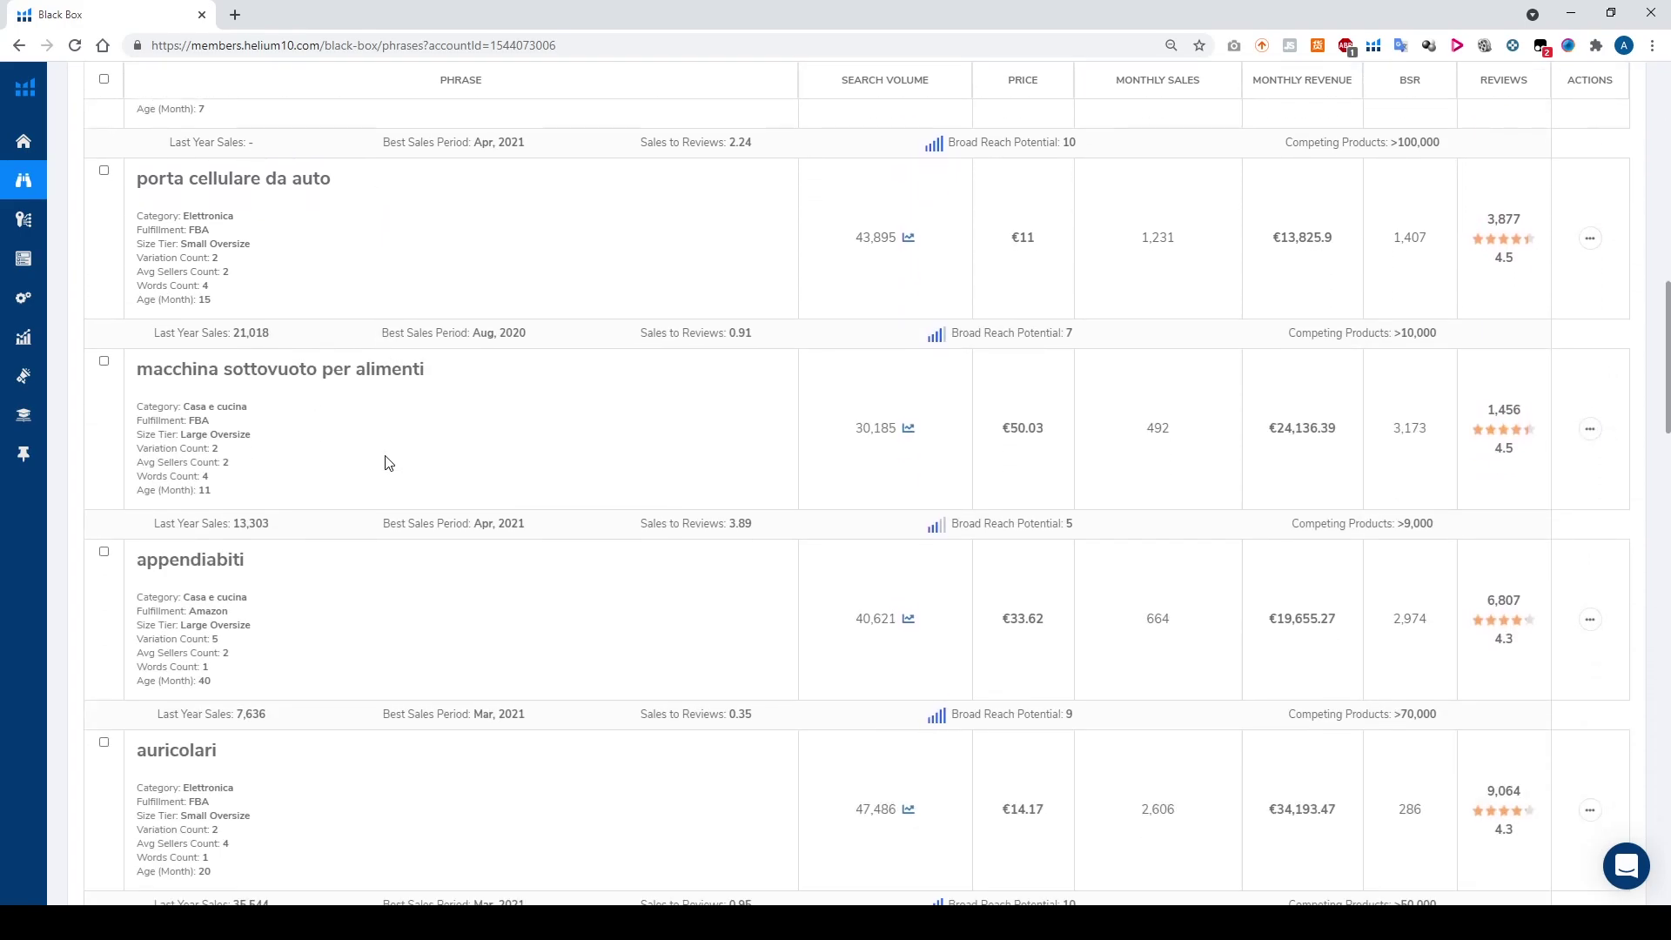
pyautogui.scroll(-2, 348, 421)
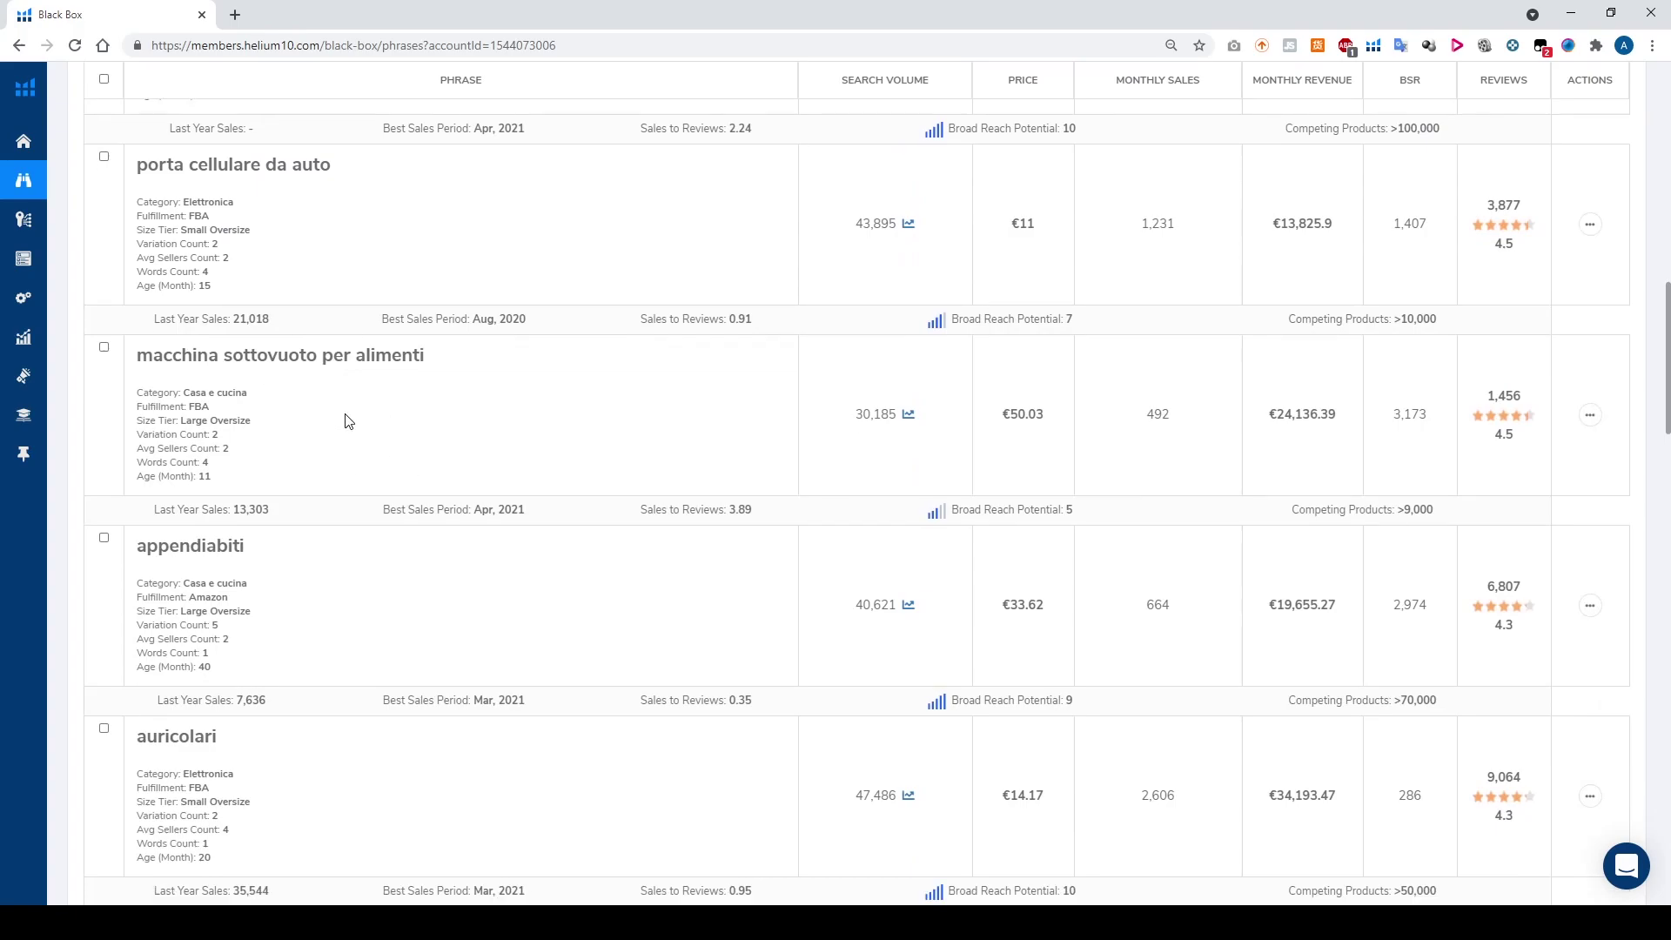
pyautogui.scroll(-9, 330, 537)
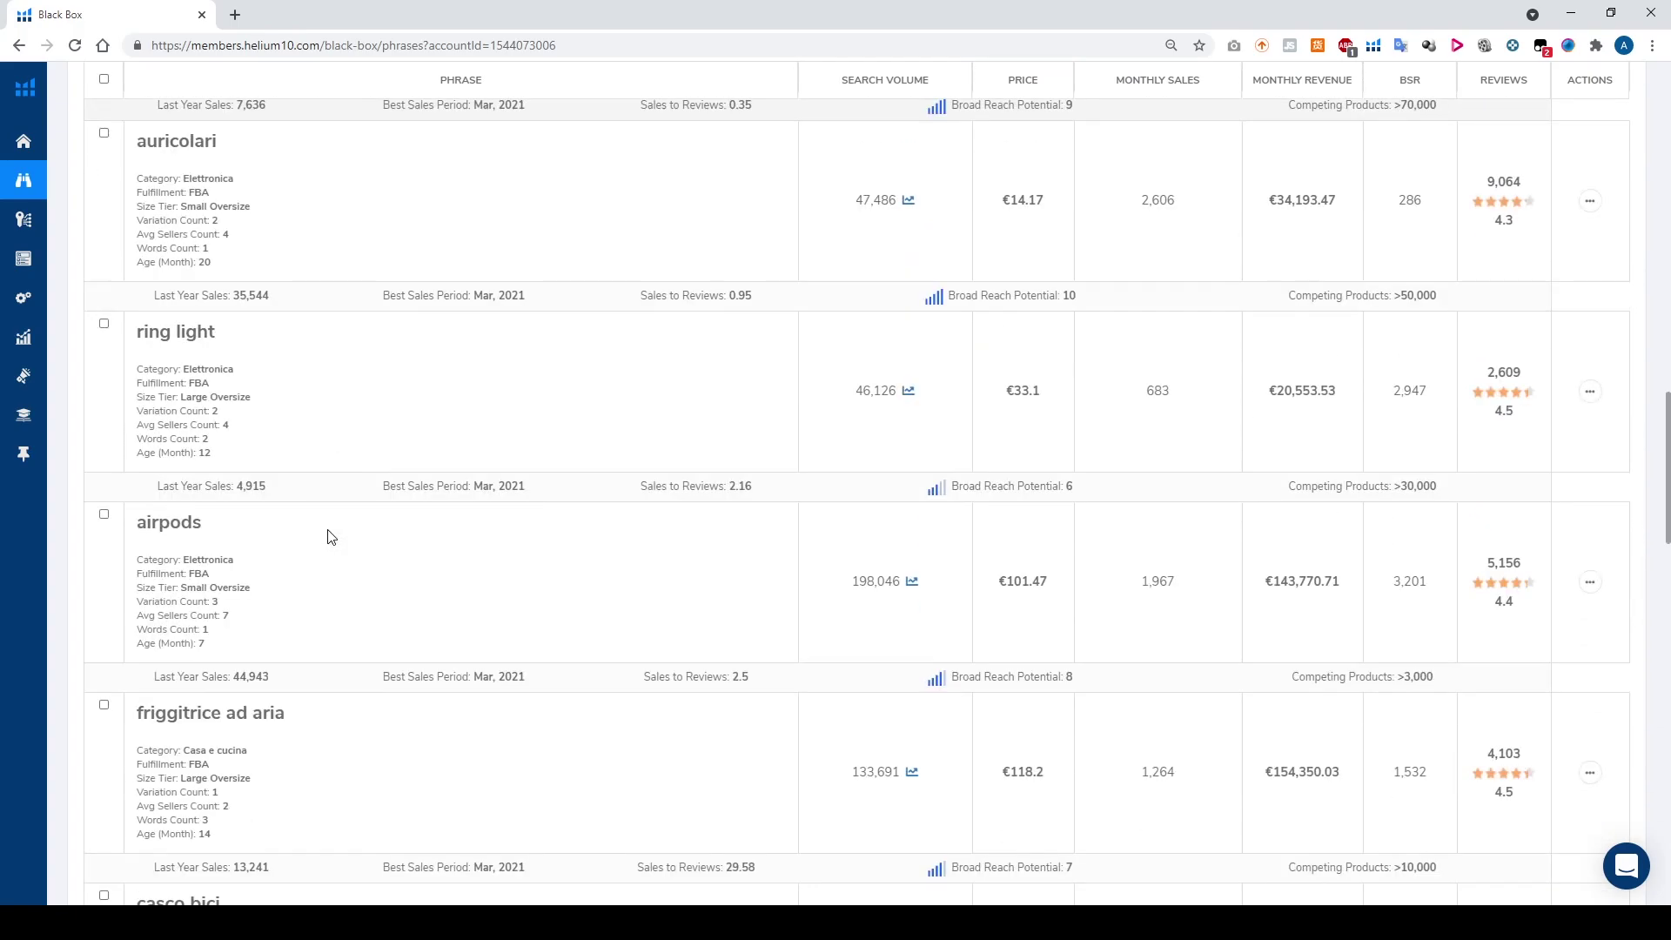
pyautogui.scroll(-2, 330, 537)
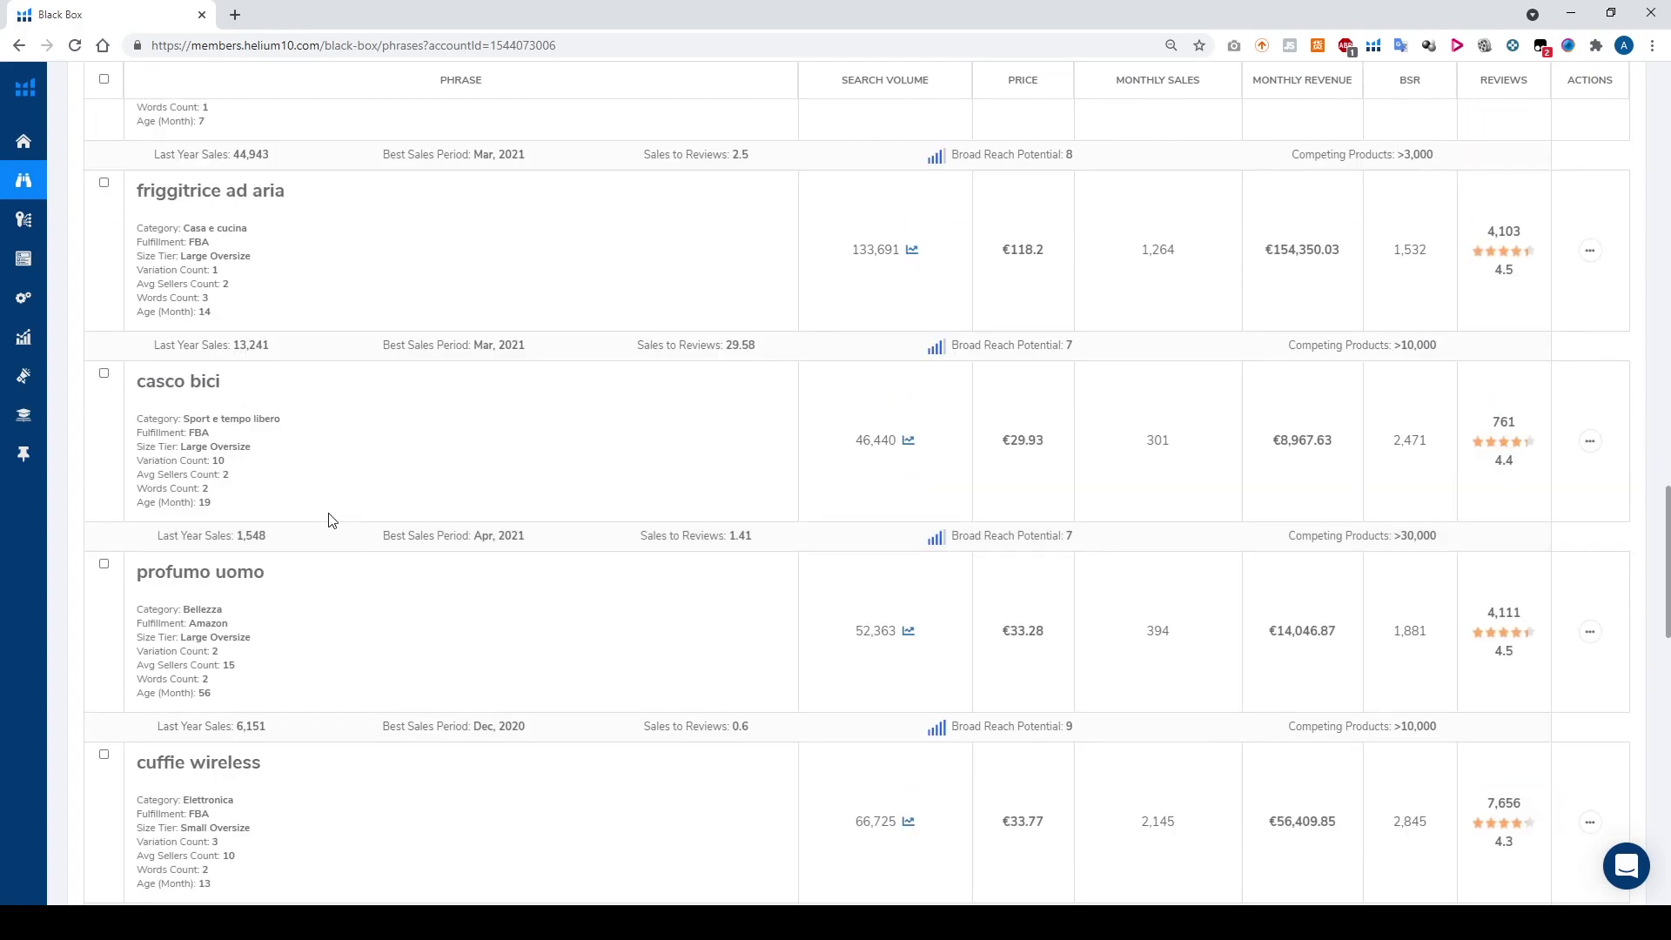
pyautogui.scroll(1, 522, 440)
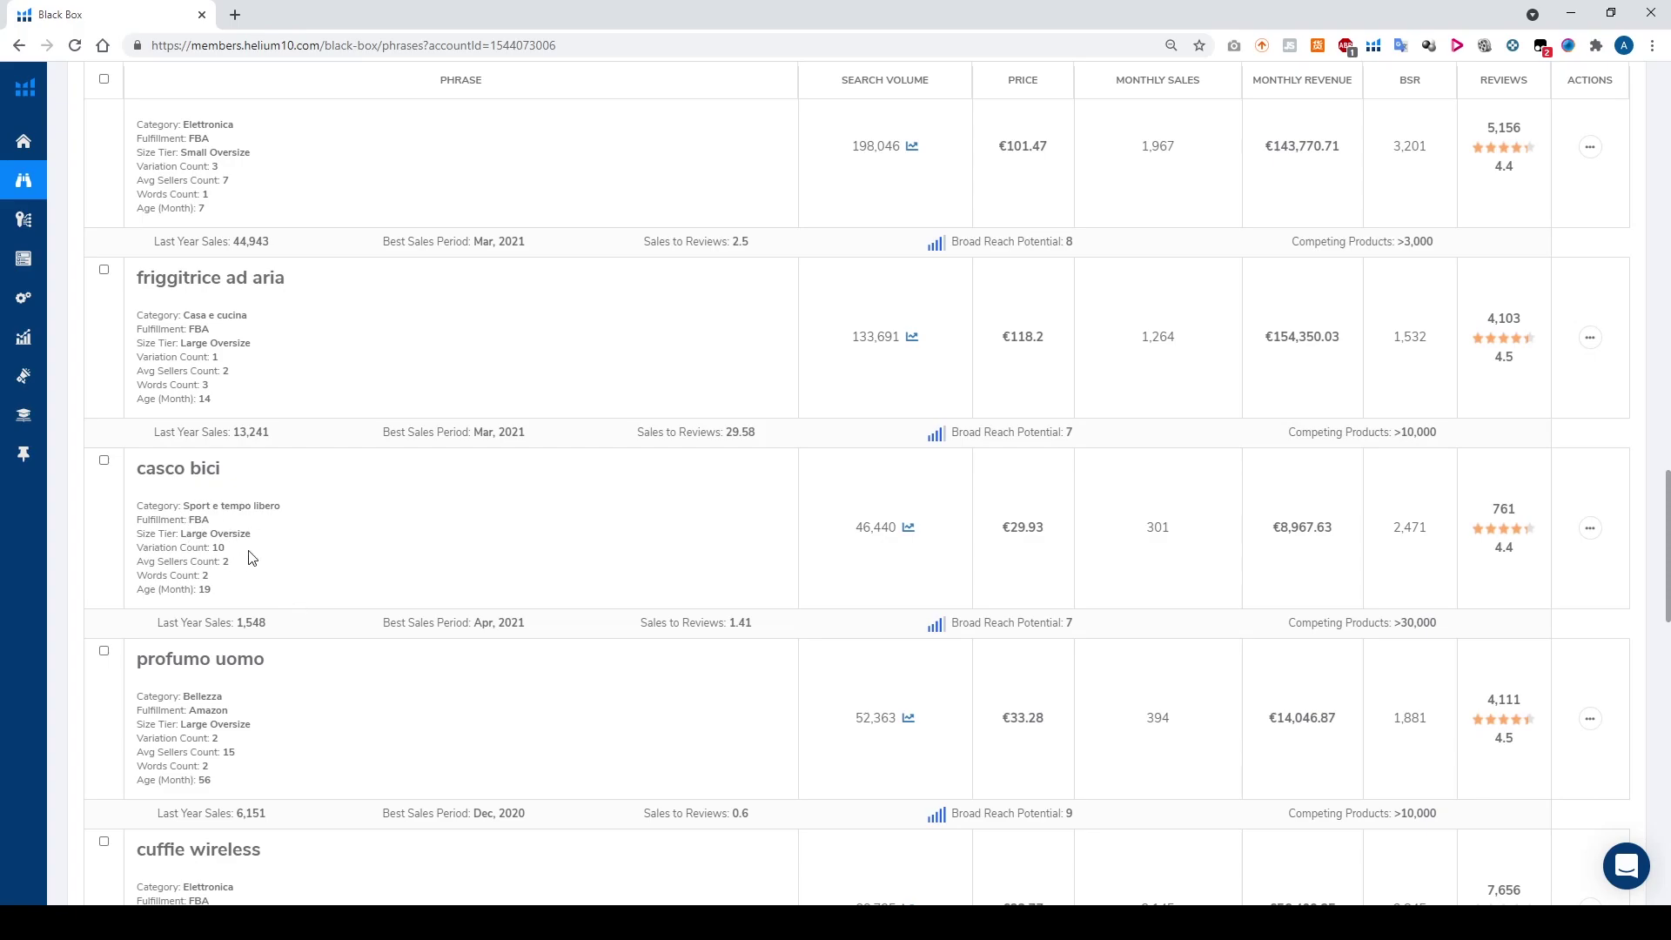
pyautogui.scroll(-1, 209, 487)
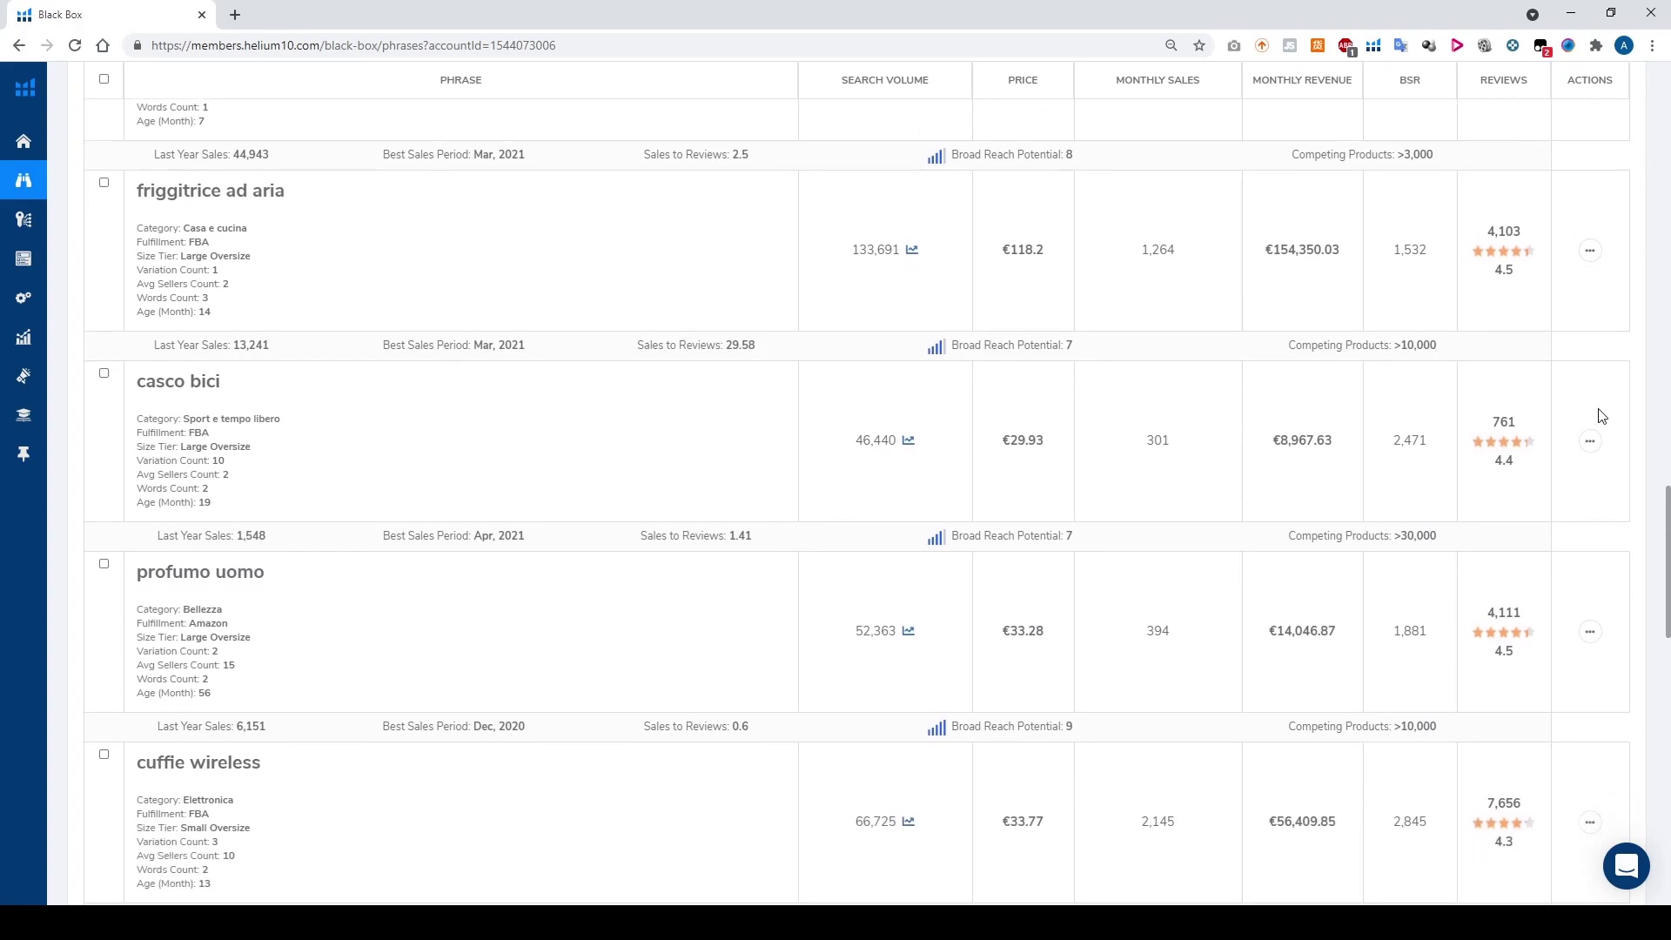
# - Search Amazon.it for the keyword "casco bici" in a new tab and examine the helmets' prices, ratings and review counts
pyautogui.moveTo(136, 381); pyautogui.dragTo(223, 384)
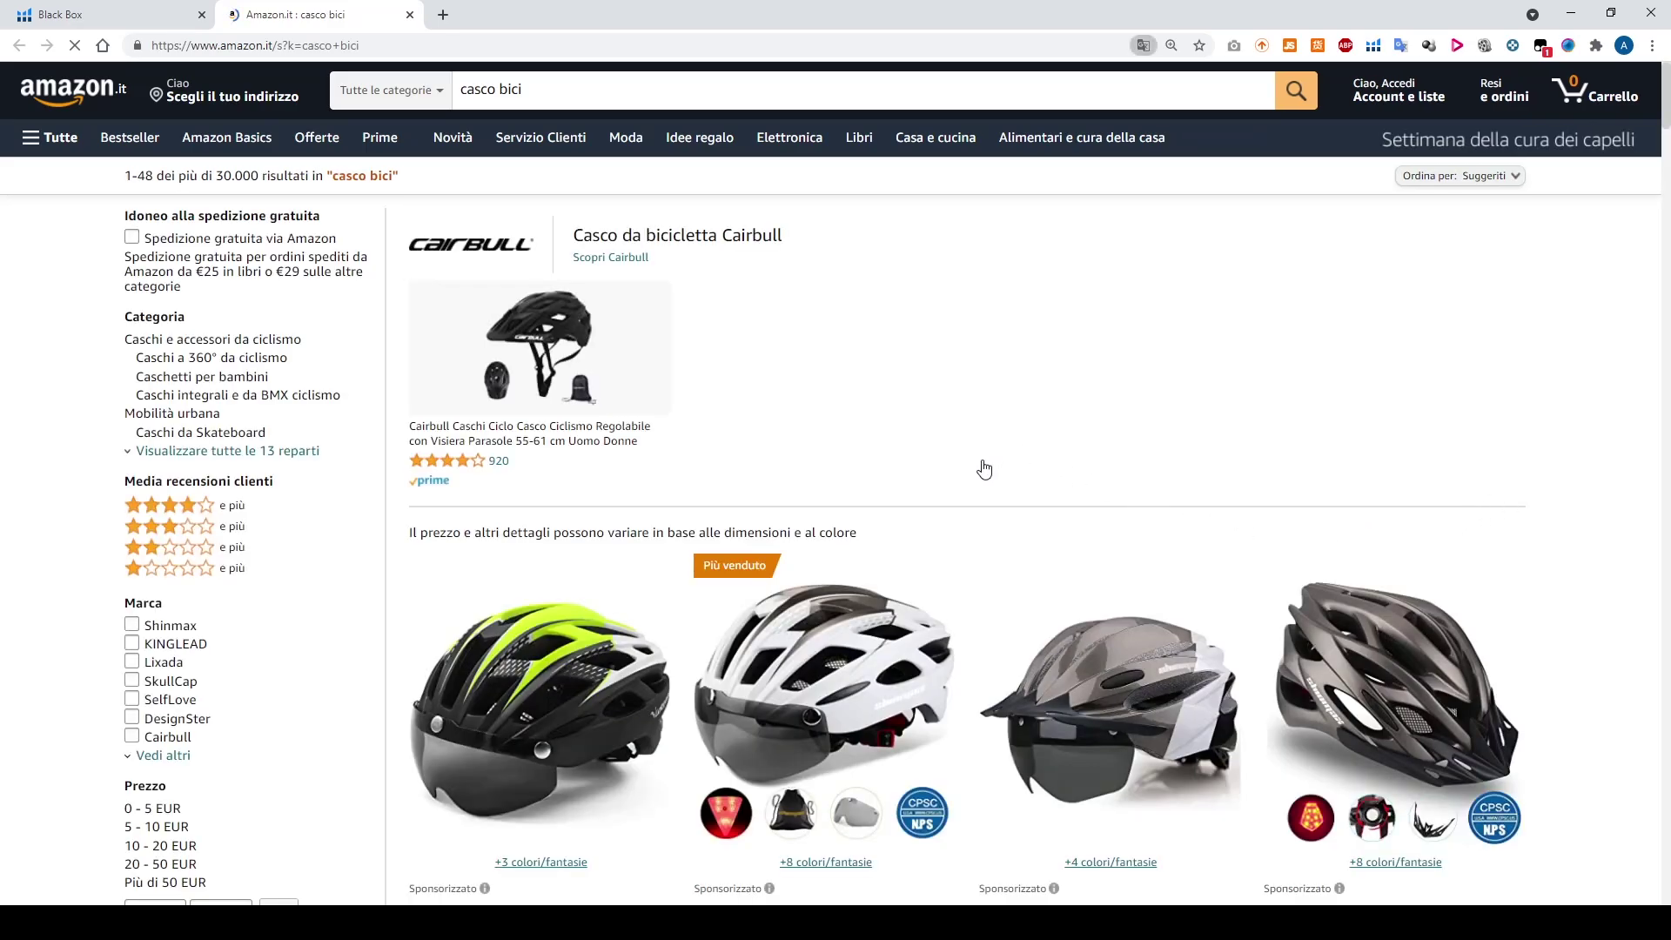
pyautogui.scroll(-8, 986, 467)
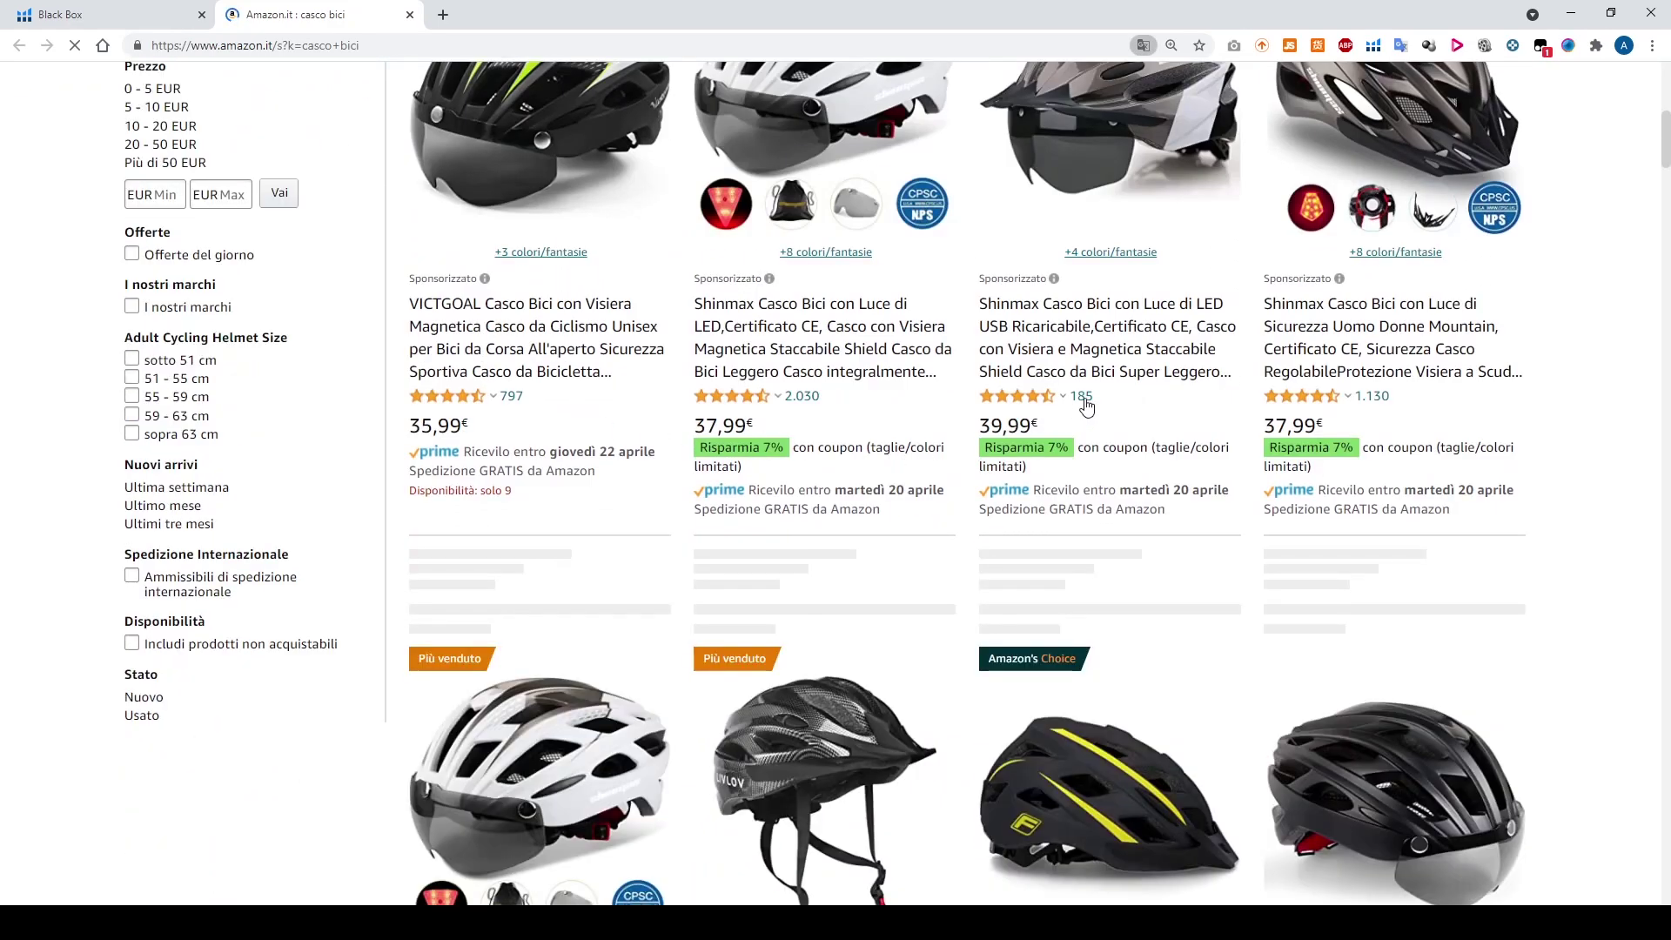
pyautogui.scroll(-3, 1358, 486)
pyautogui.scroll(-3, 1358, 486)
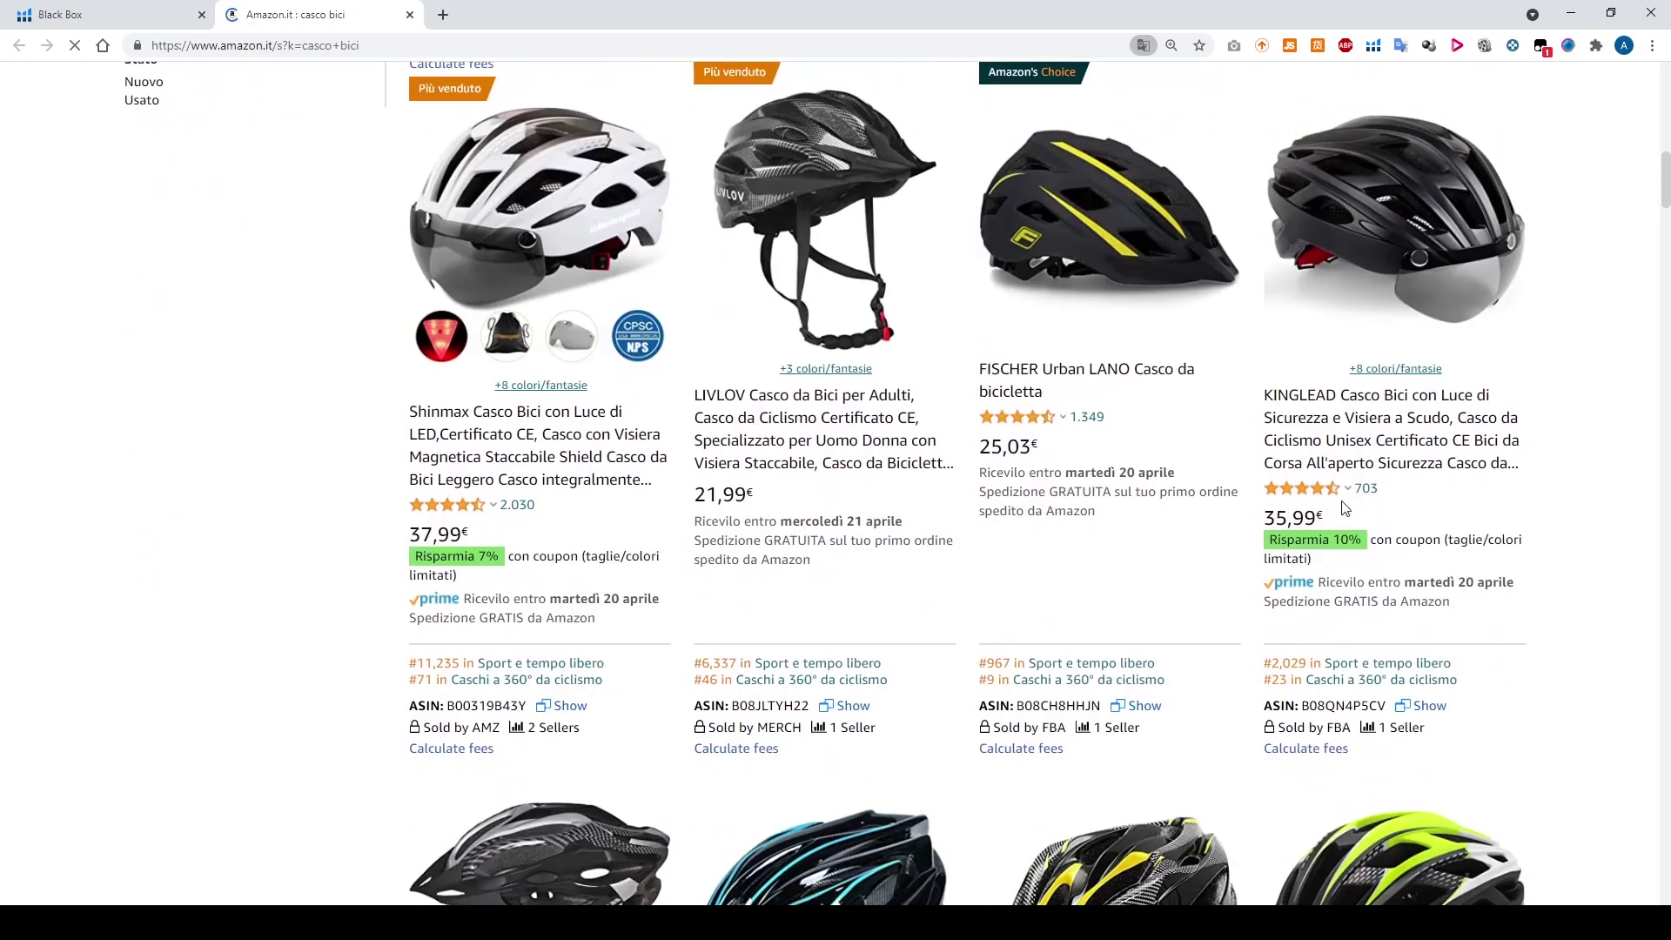
pyautogui.scroll(4, 978, 526)
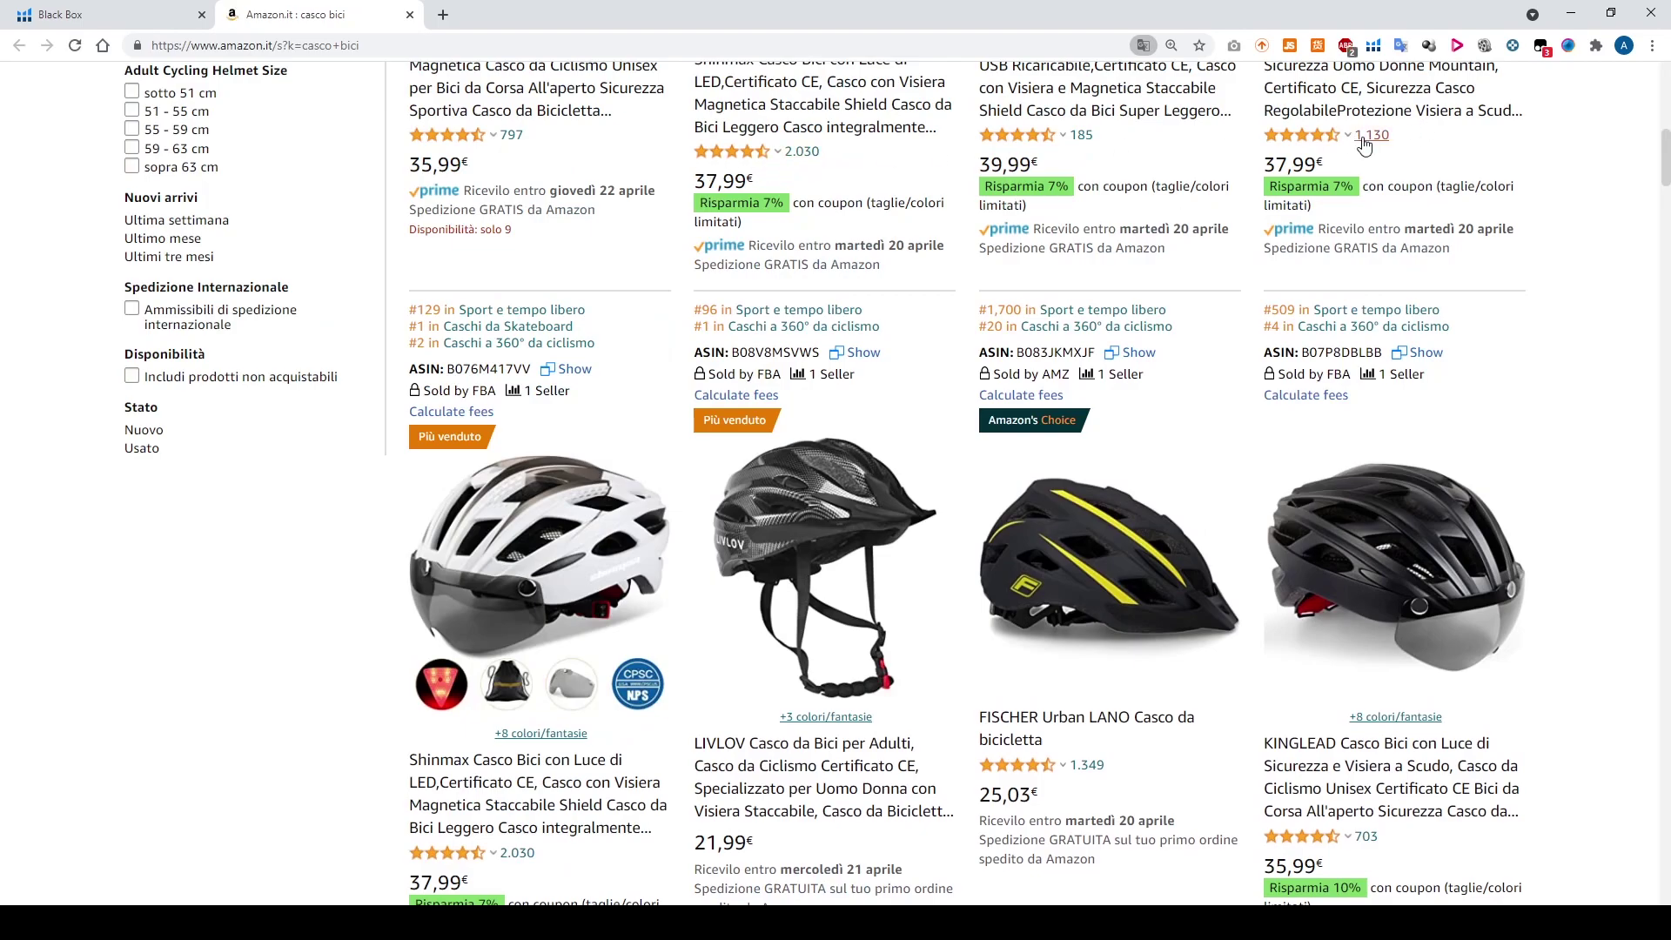
pyautogui.scroll(-10, 504, 378)
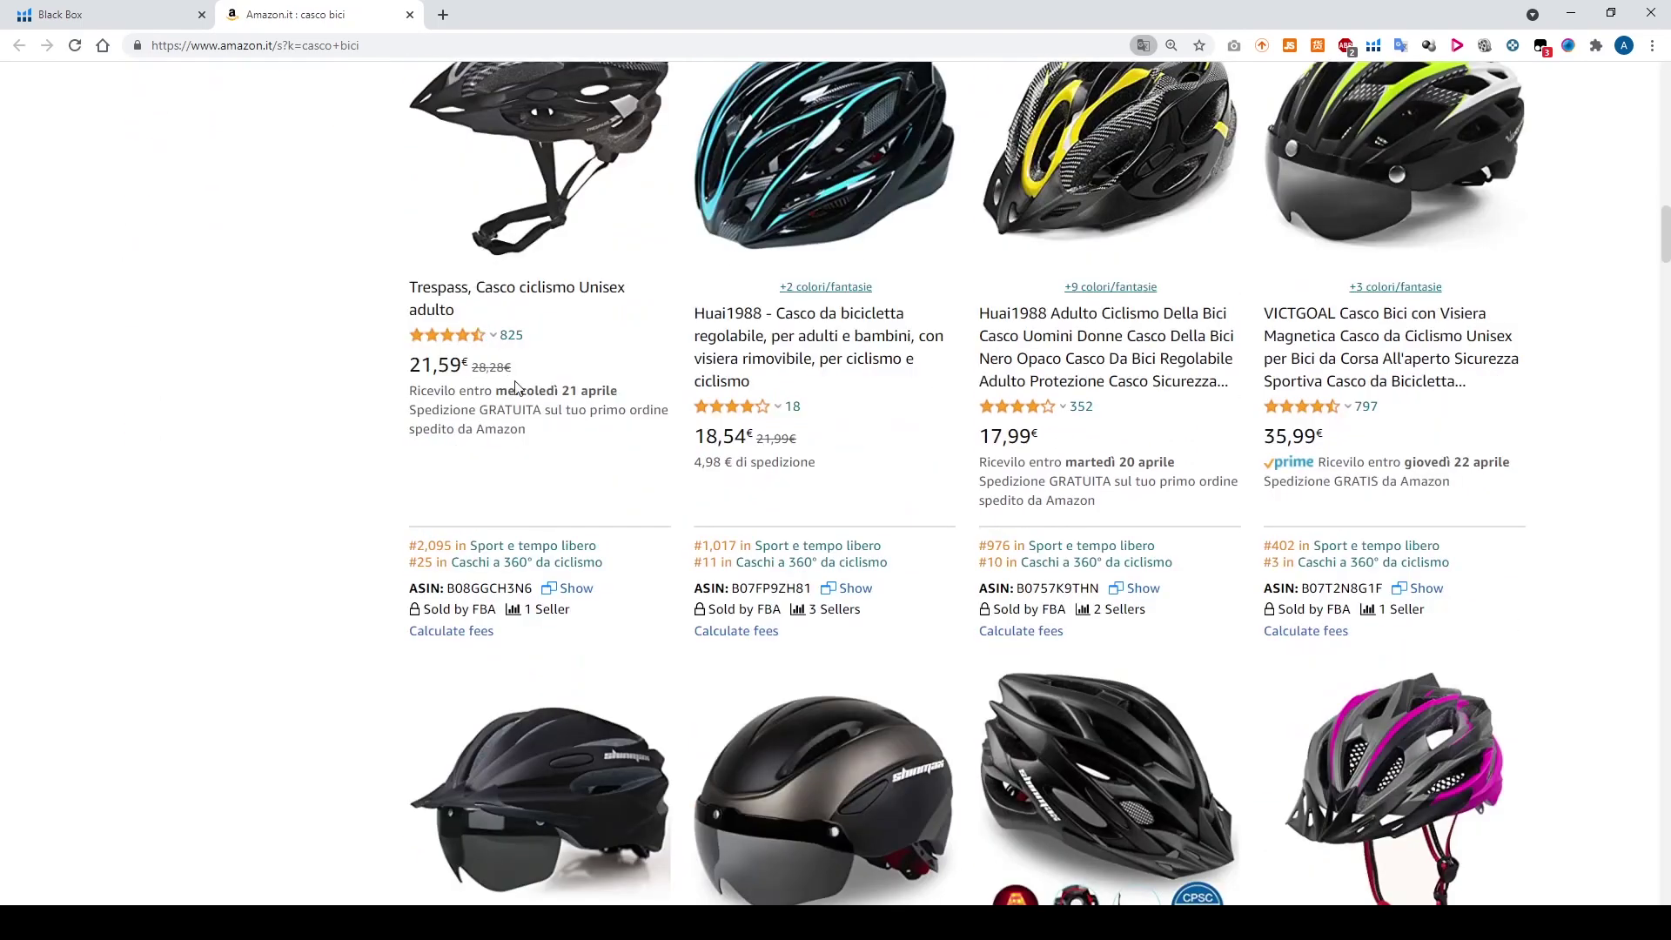
pyautogui.scroll(-7, 707, 459)
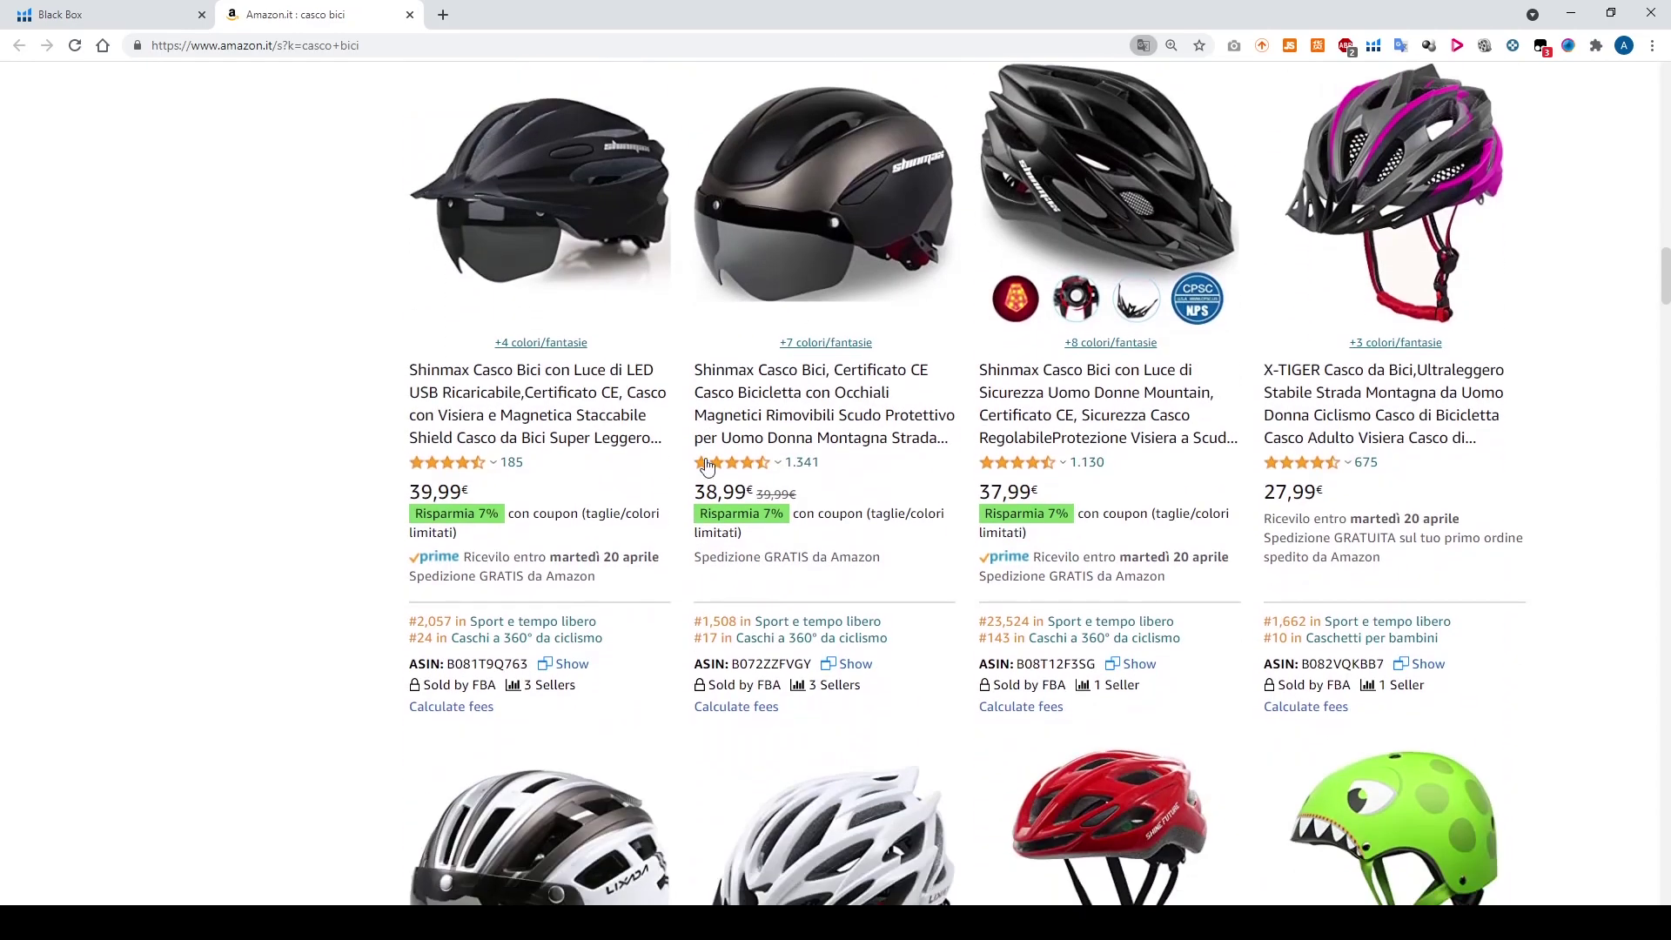
# - Check the remaining helmet listings' review counts and open the Xray product research for "casco bici"
pyautogui.scroll(-1, 588, 481)
pyautogui.scroll(-10, 588, 480)
pyautogui.scroll(3, 714, 475)
pyautogui.scroll(-11, 831, 487)
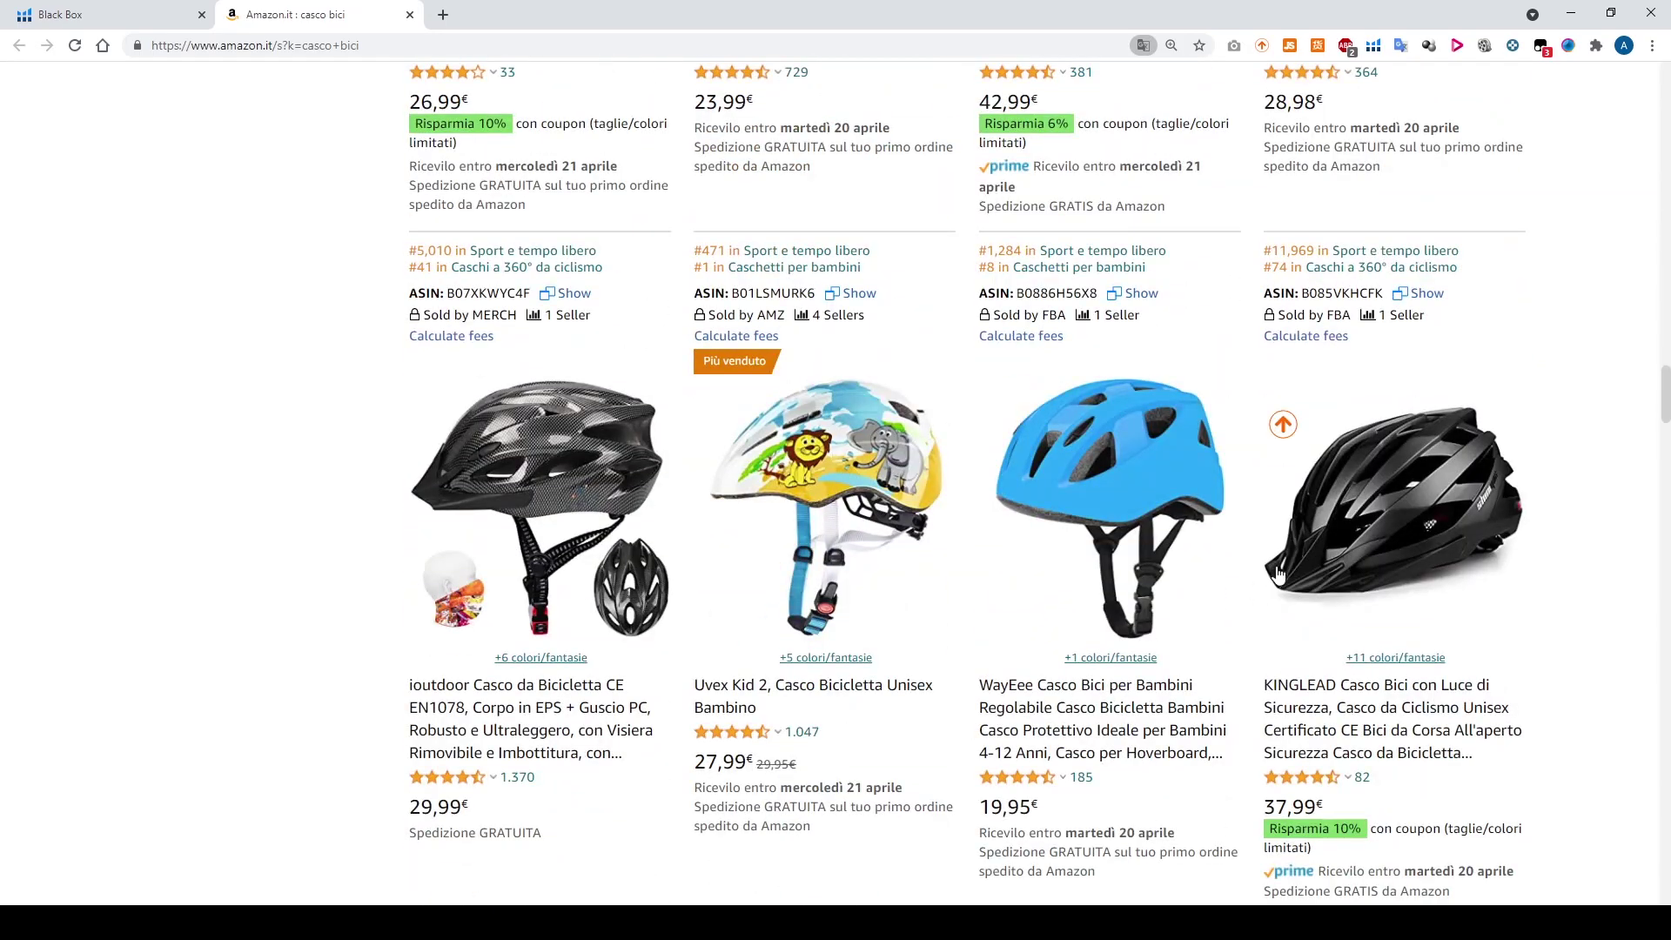
pyautogui.scroll(18, 1278, 572)
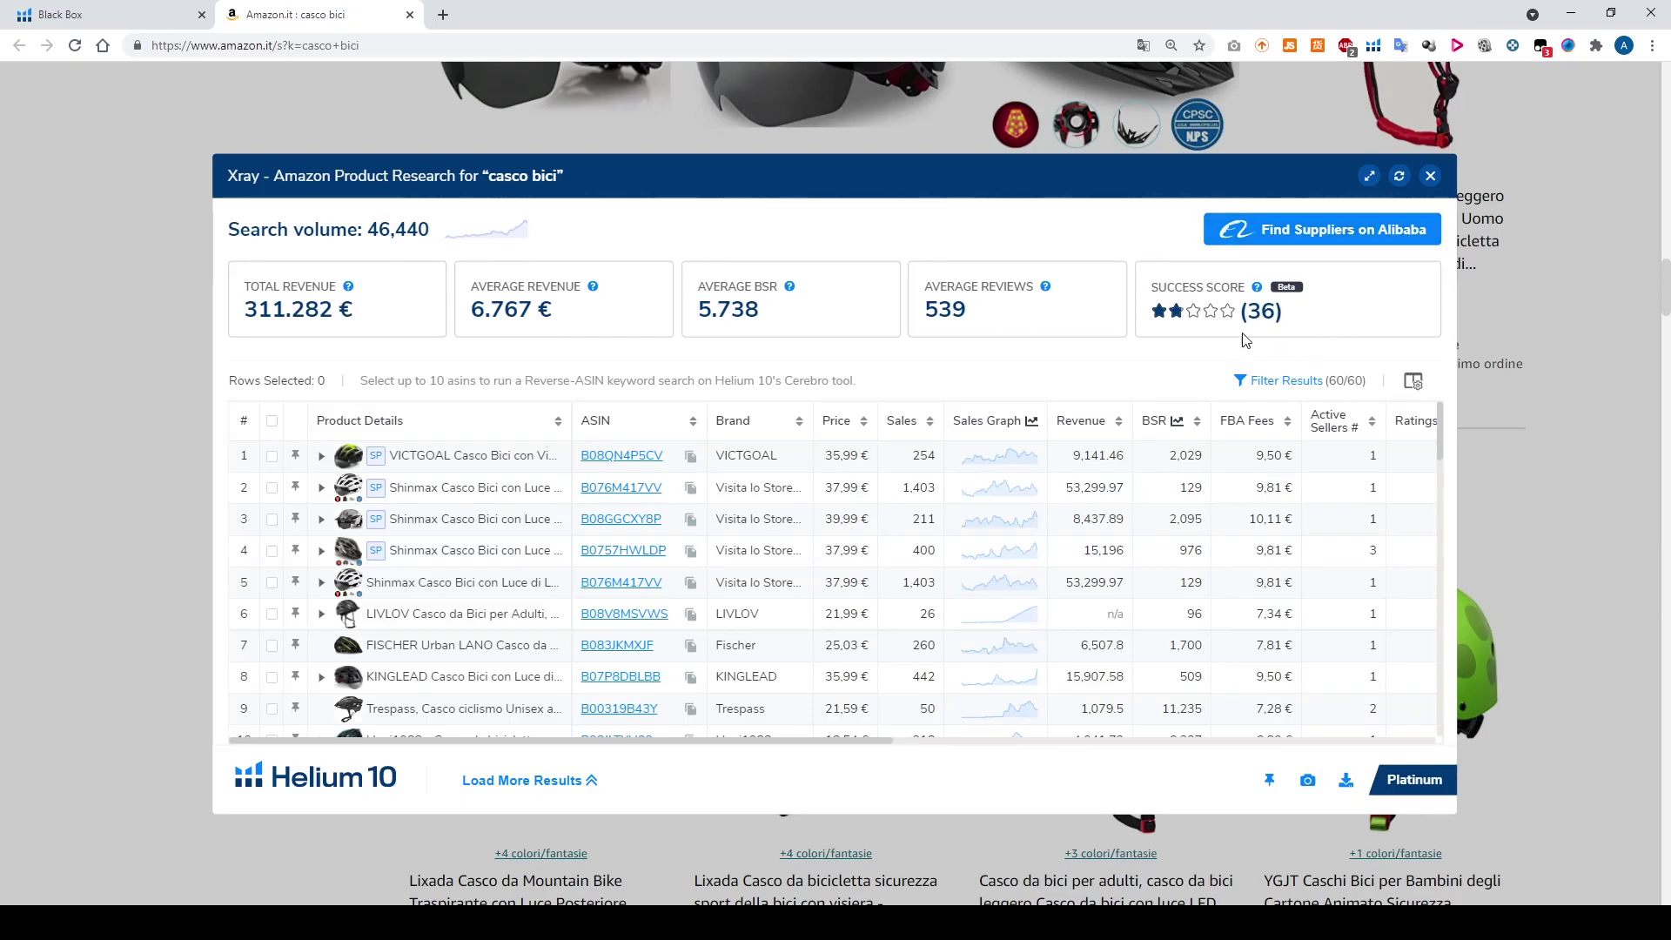
# - Sort the Xray product table by ascending review count and check the least-reviewed helmets' review counts, creation dates and revenue
pyautogui.moveTo(746, 740); pyautogui.dragTo(1027, 629)
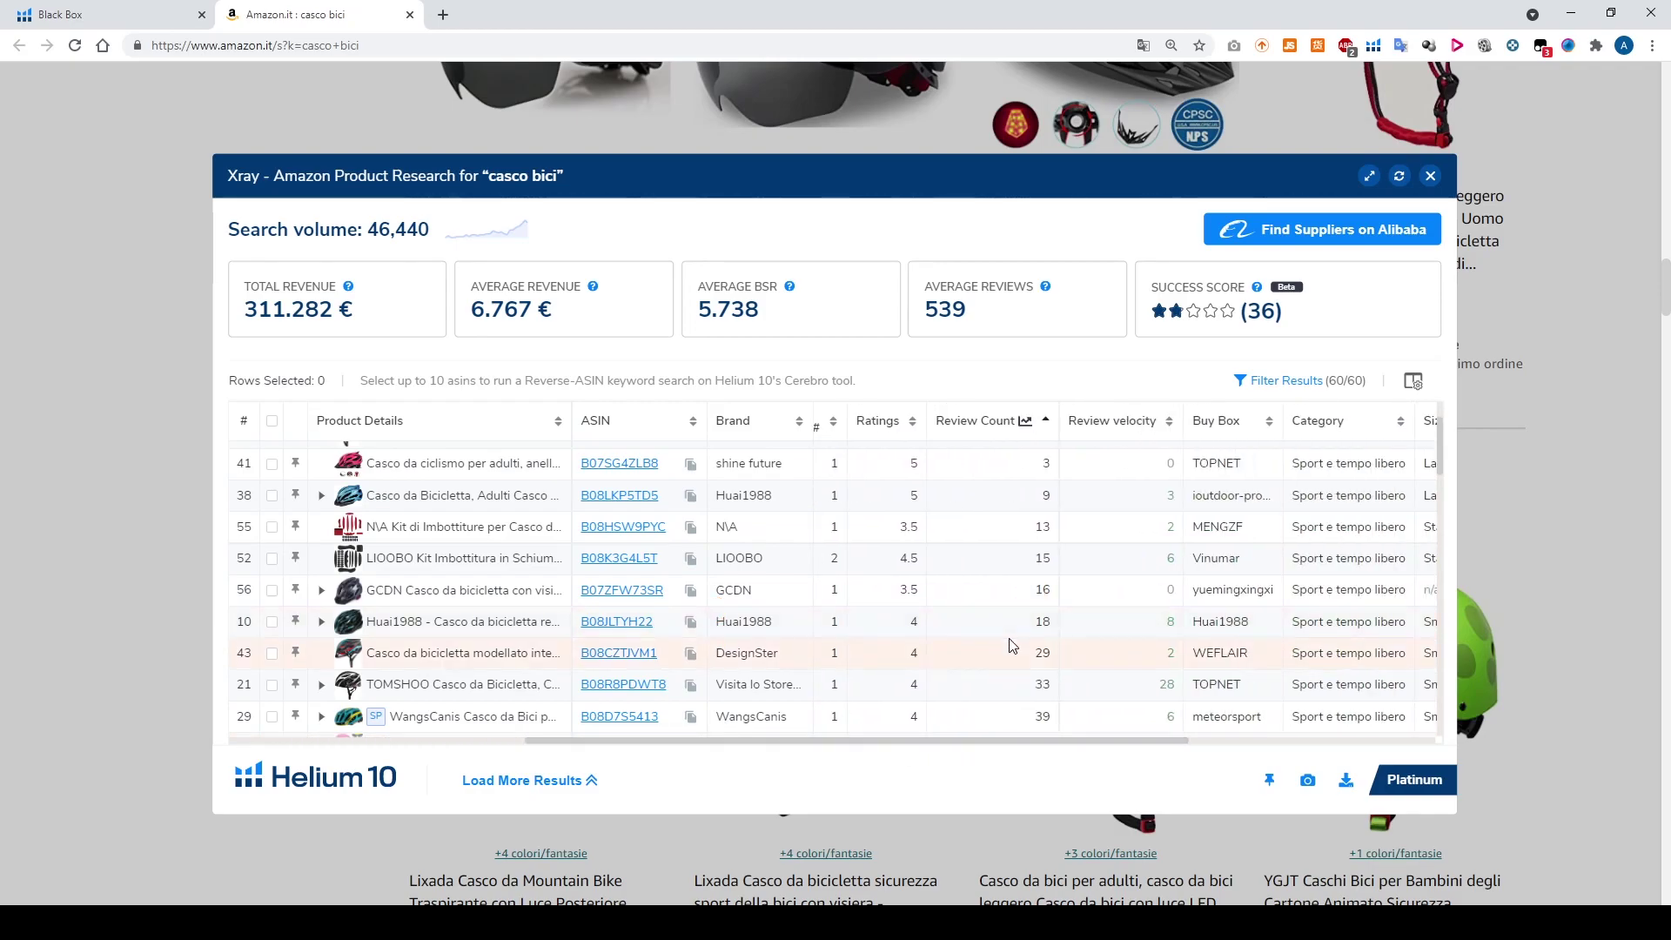
pyautogui.scroll(-2, 1018, 635)
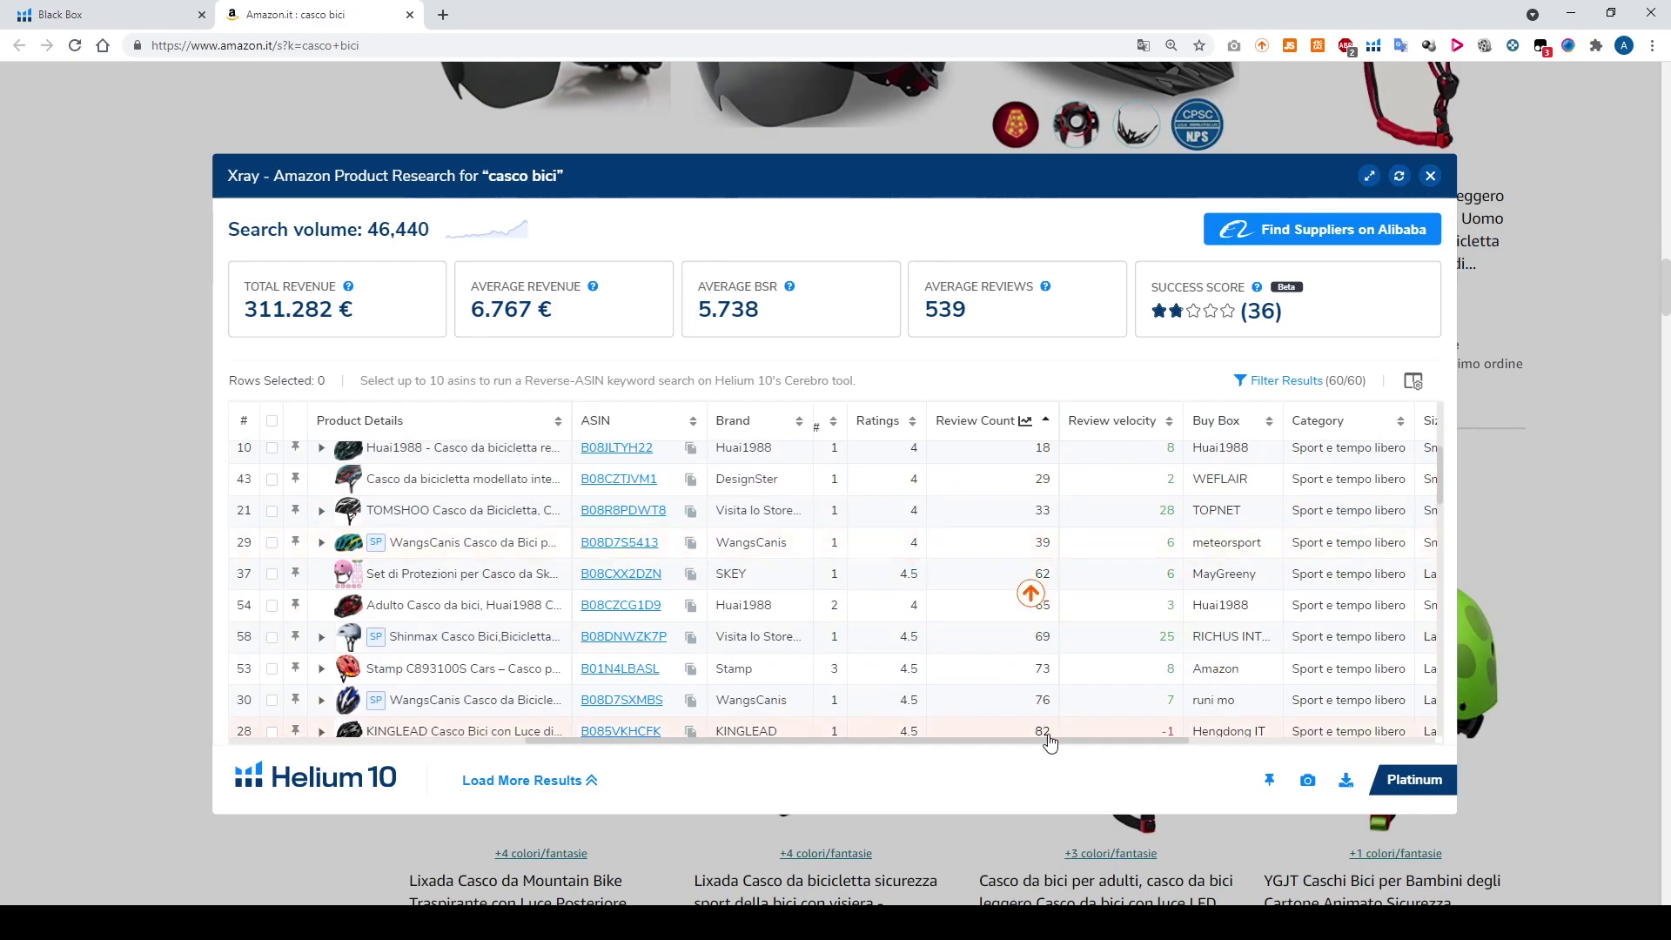
pyautogui.moveTo(1045, 736); pyautogui.dragTo(1360, 764)
pyautogui.scroll(3, 1413, 579)
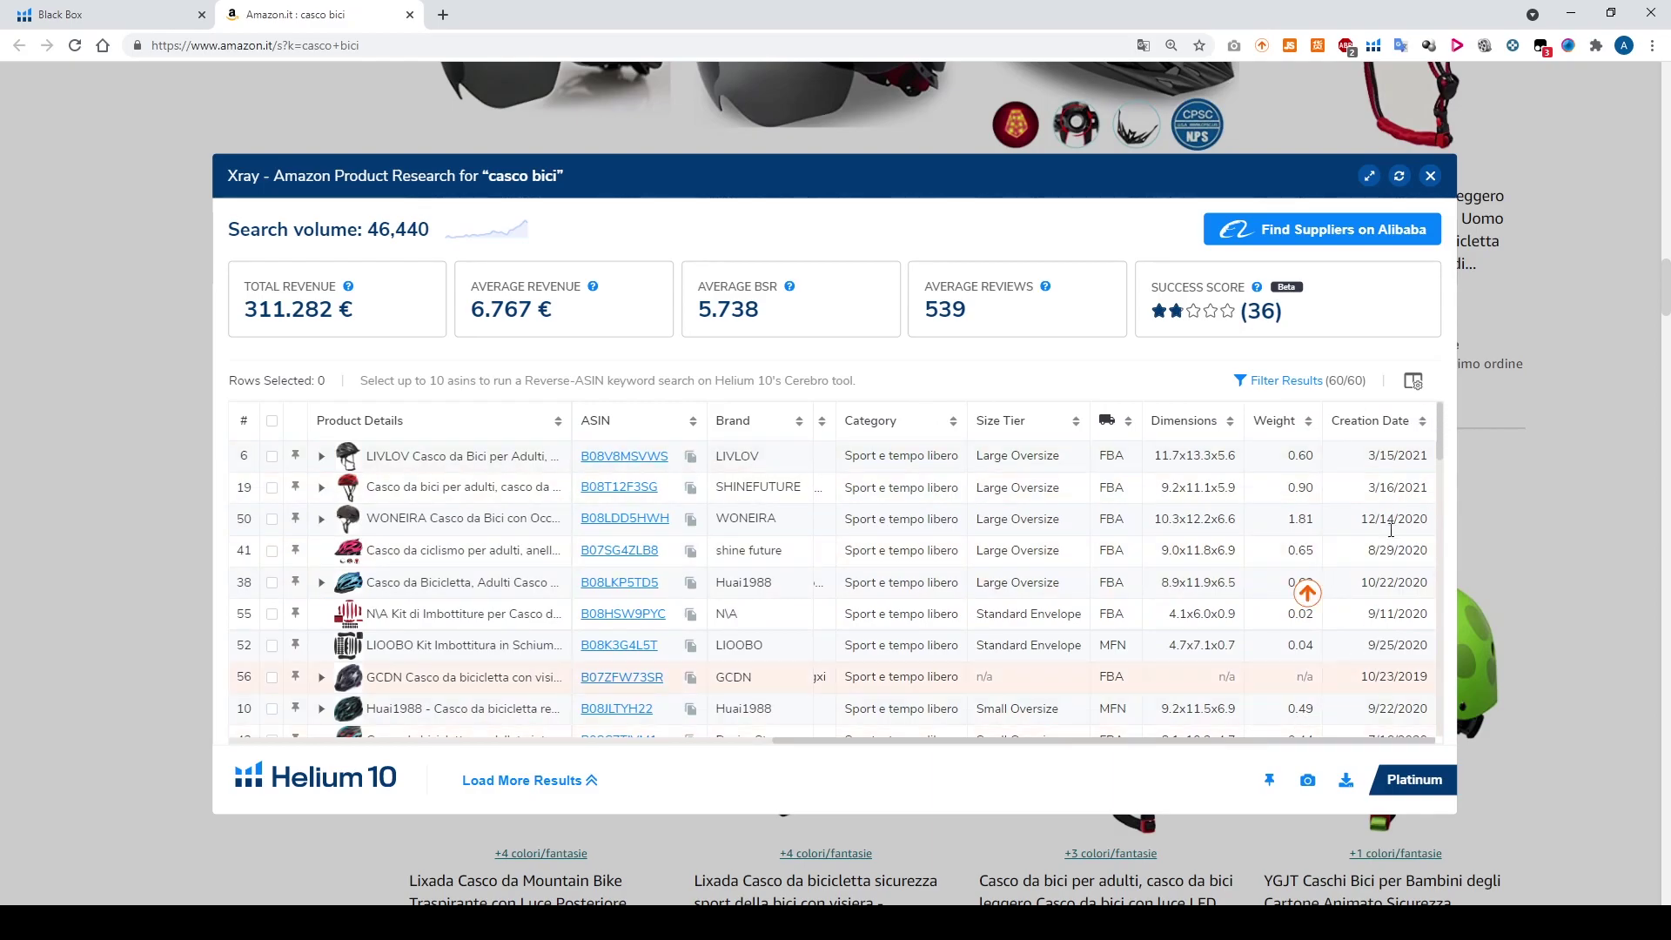
pyautogui.hscroll(-10, 1025, 709)
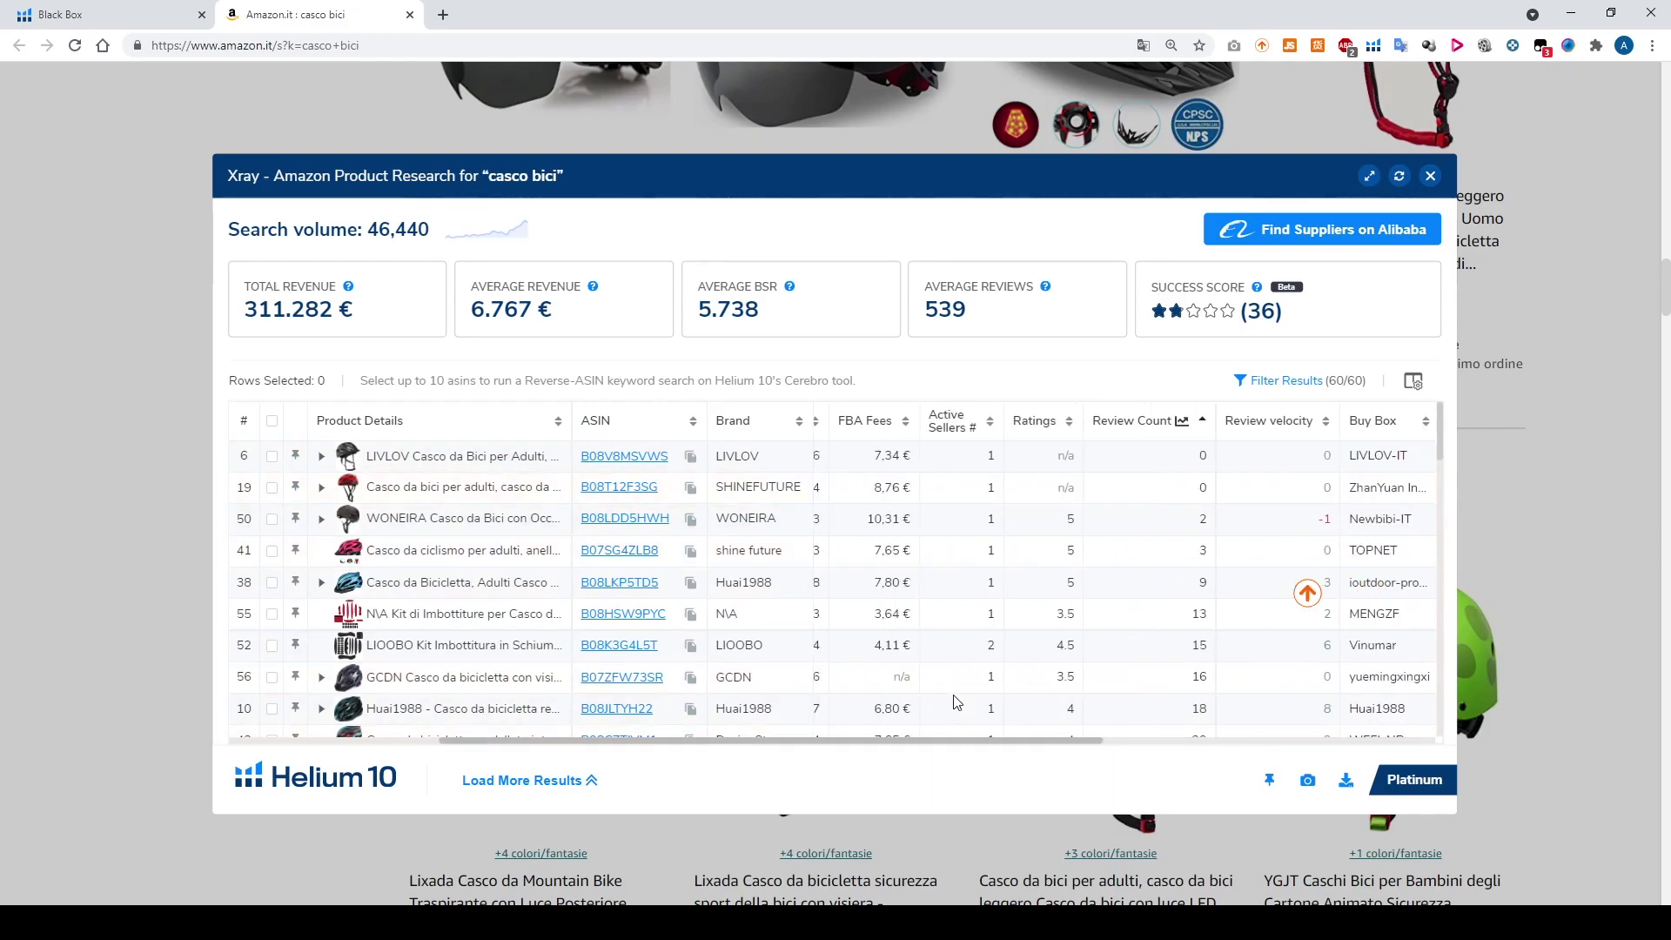
pyautogui.hscroll(-5, 866, 696)
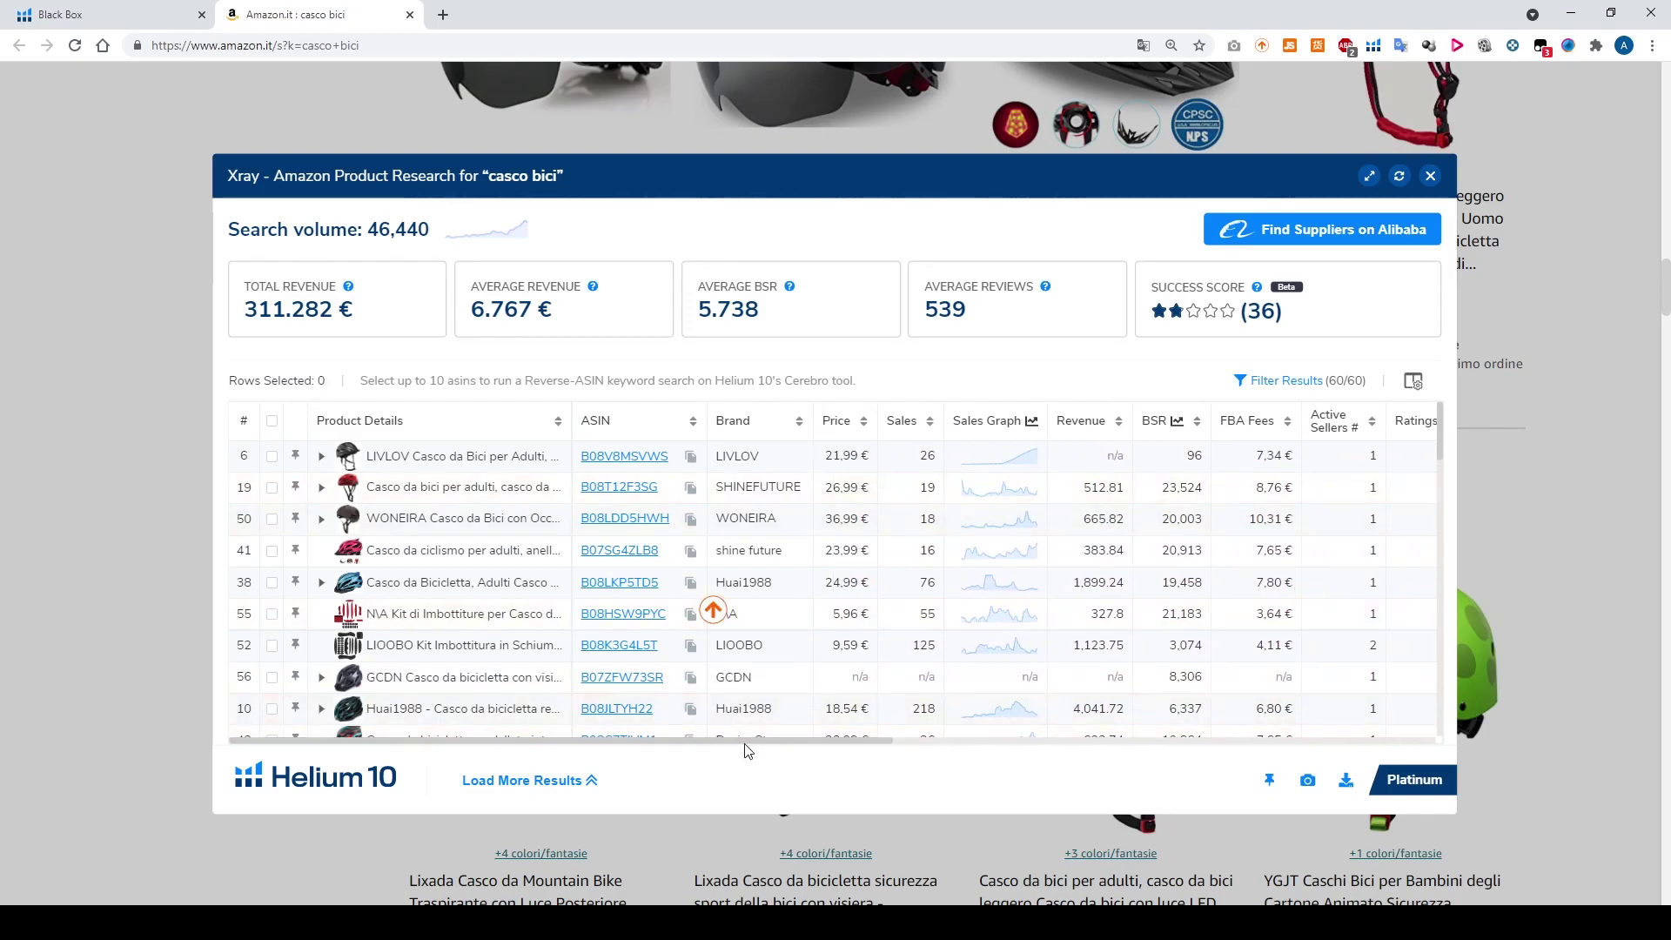
# - Compare the creation dates of the low-review helmets with their sales and revenue in the Xray table
pyautogui.moveTo(842, 765); pyautogui.dragTo(1436, 776)
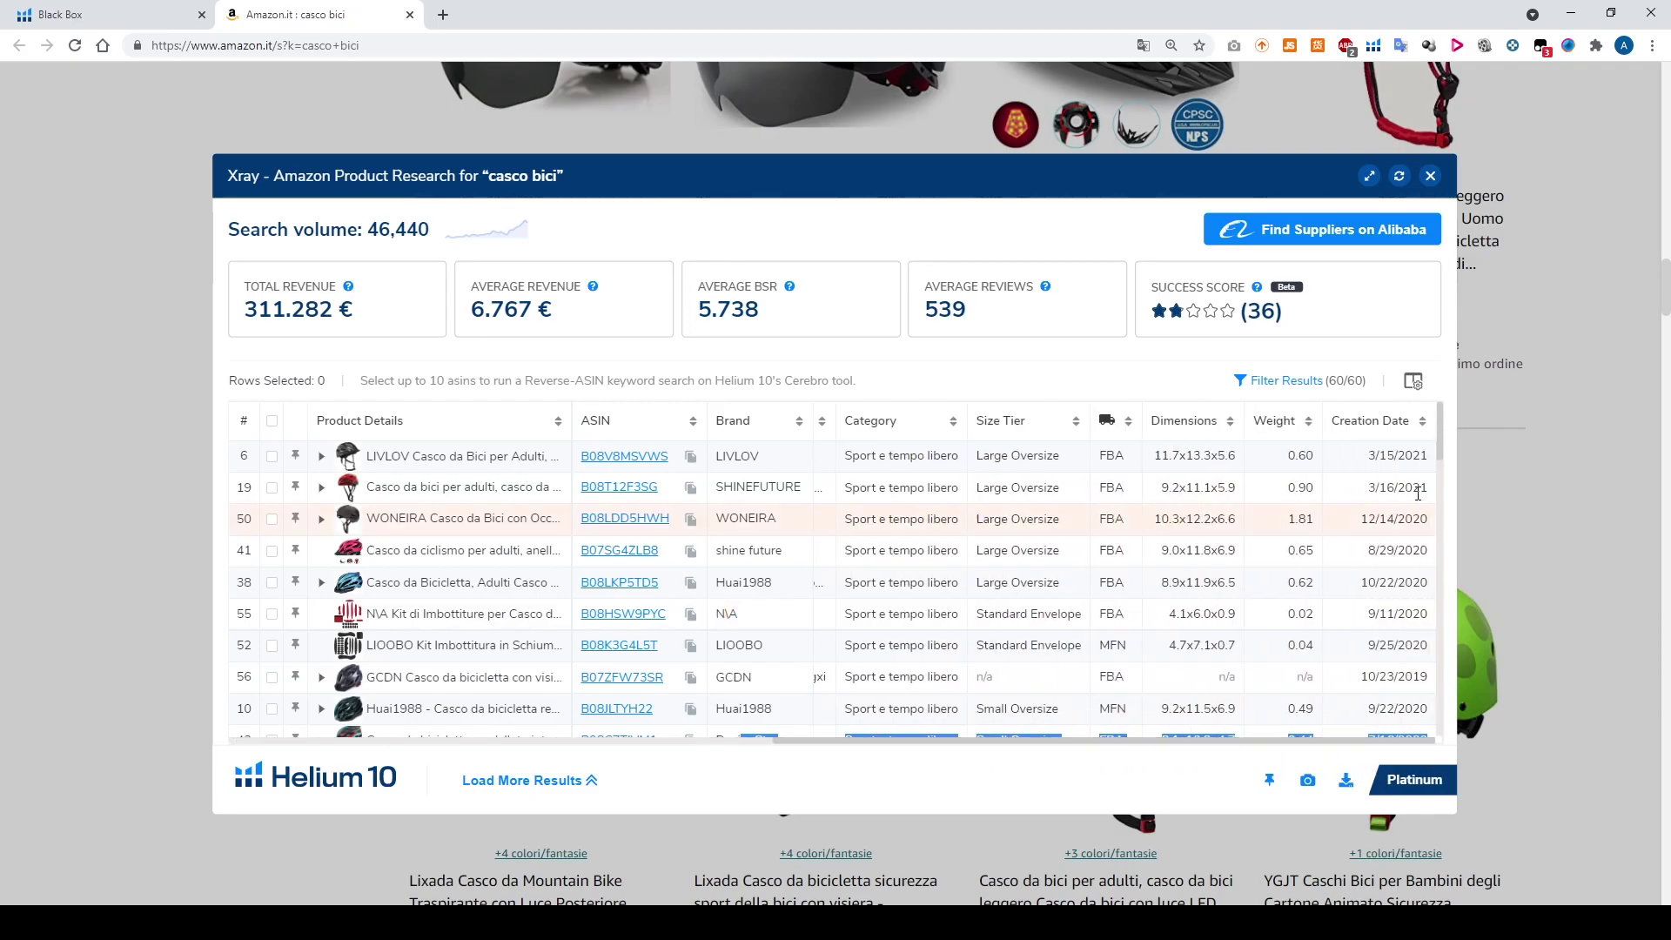
pyautogui.scroll(-3, 1318, 627)
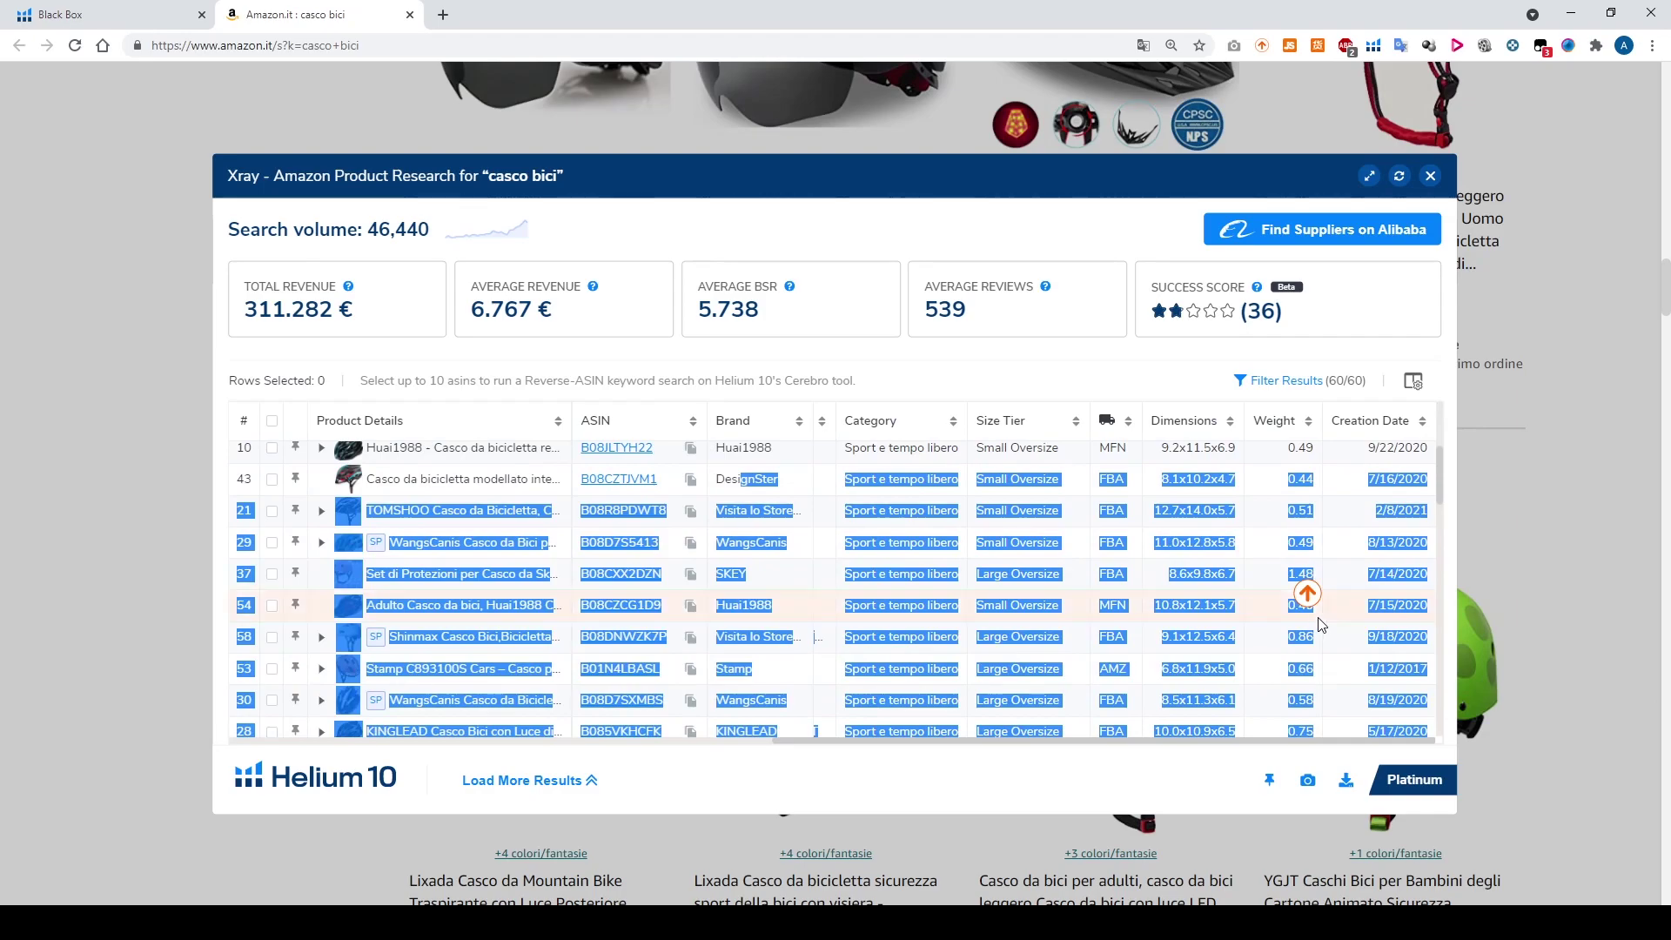
pyautogui.click(1411, 513)
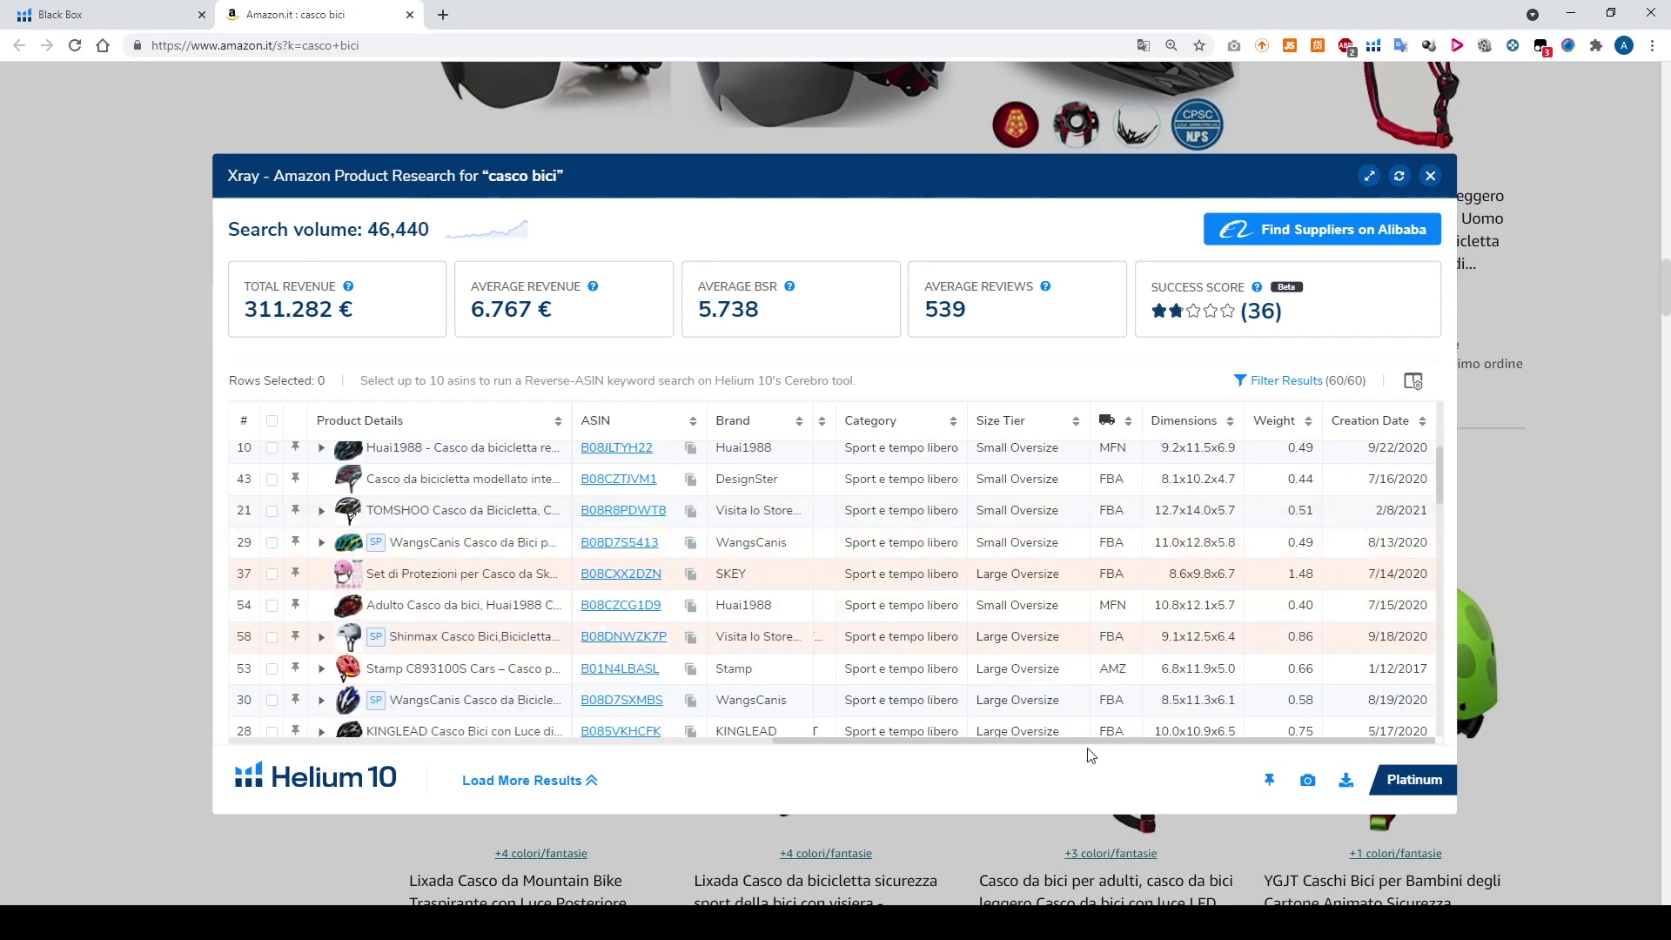
pyautogui.hscroll(-4, 1035, 740)
pyautogui.hscroll(-6, 979, 735)
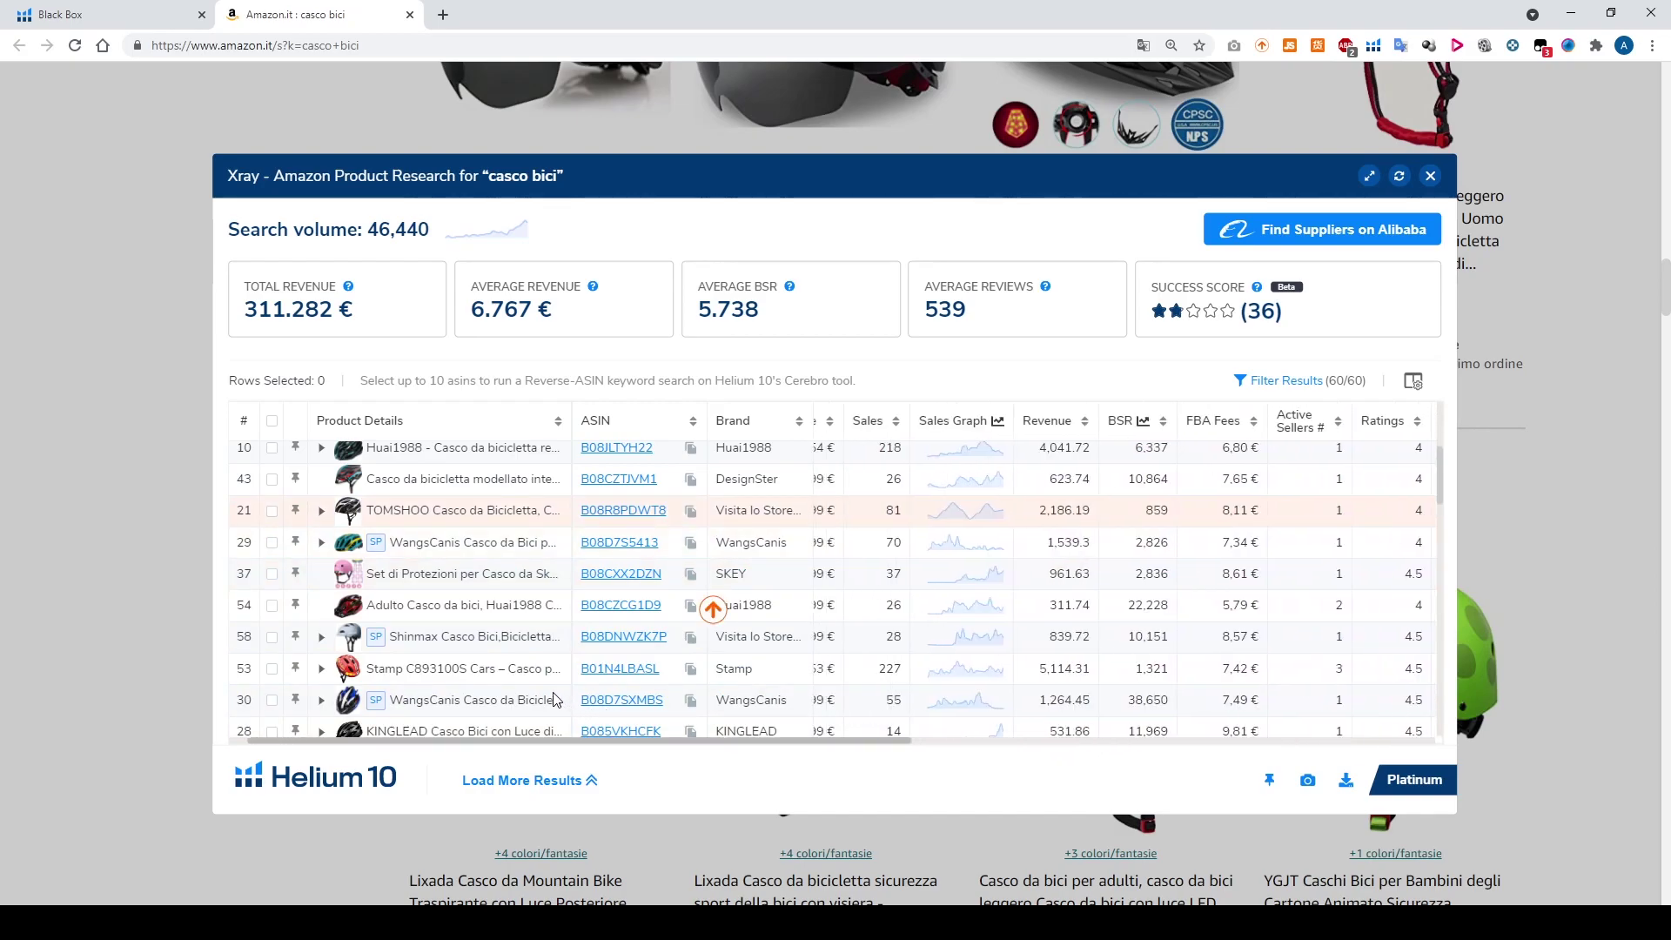
pyautogui.hscroll(-1, 555, 701)
pyautogui.hscroll(10, 509, 691)
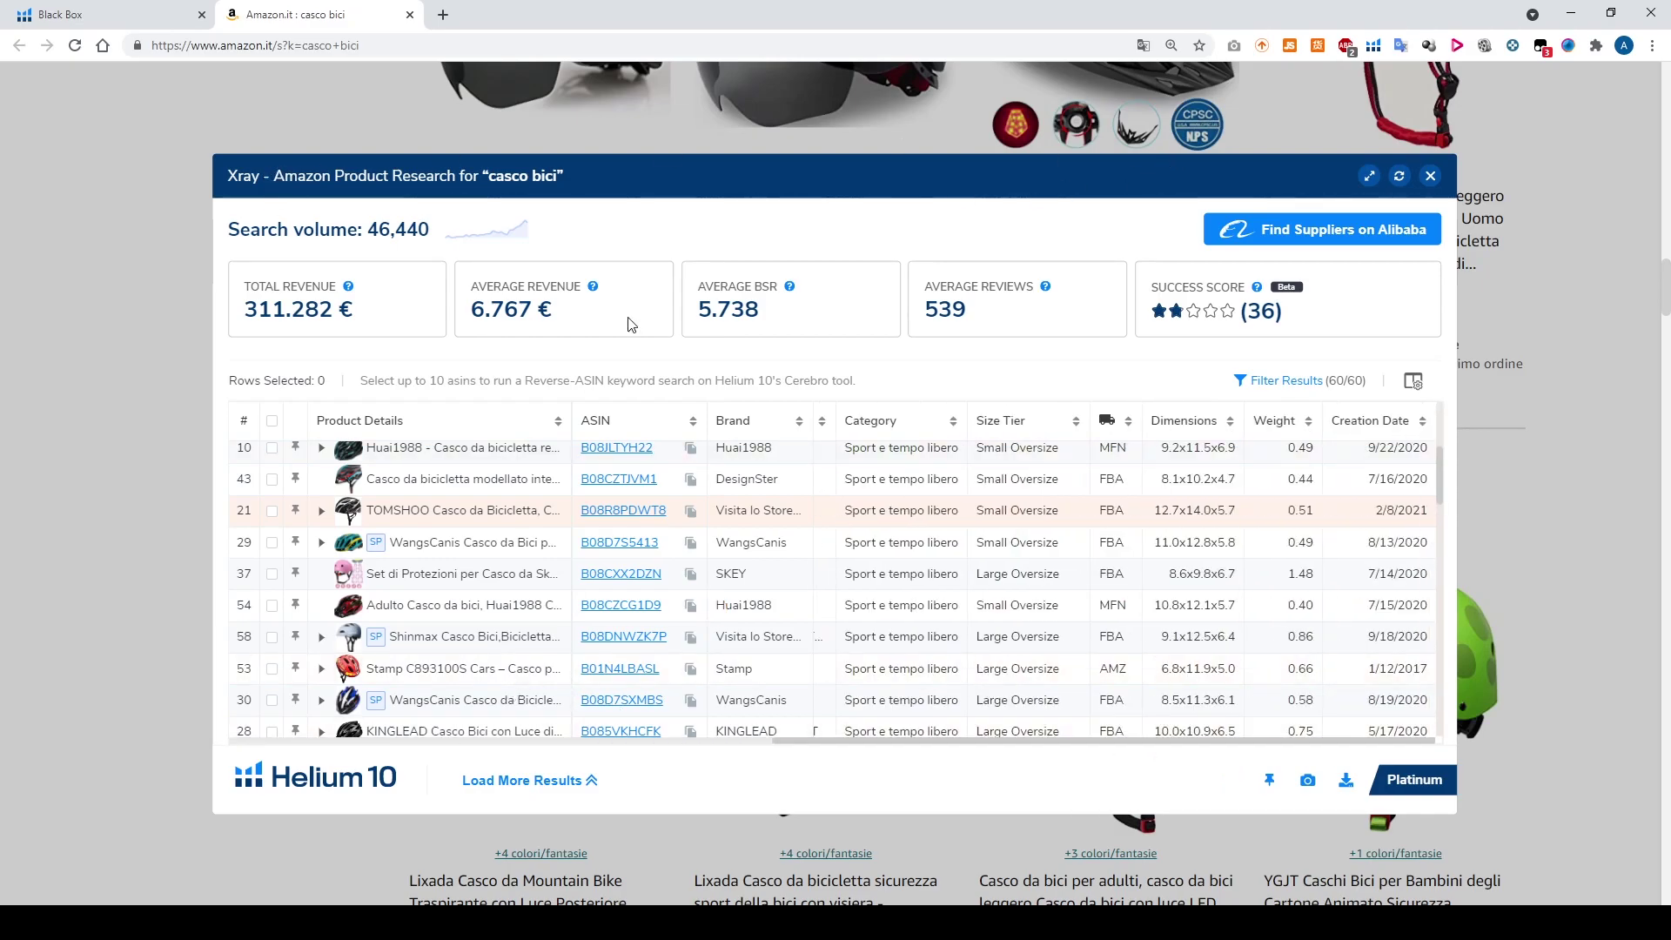
# - Return to the Black Box page and open the Magnet keyword research tool in a new tab
pyautogui.click(108, 19)
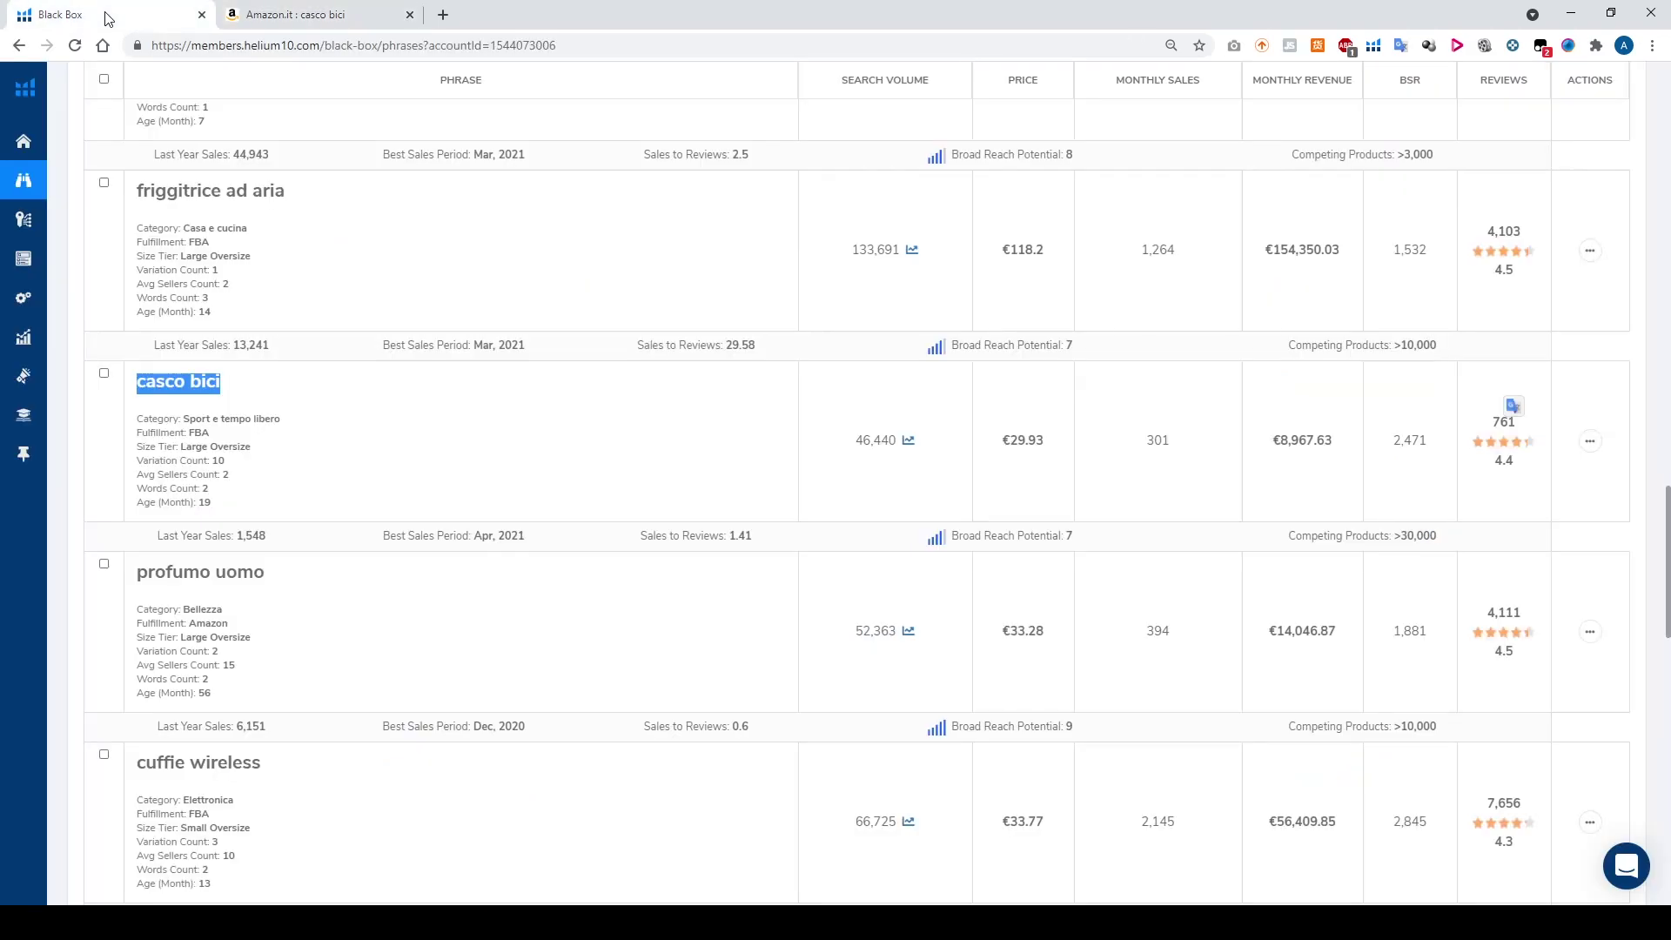
pyautogui.moveTo(45, 226)
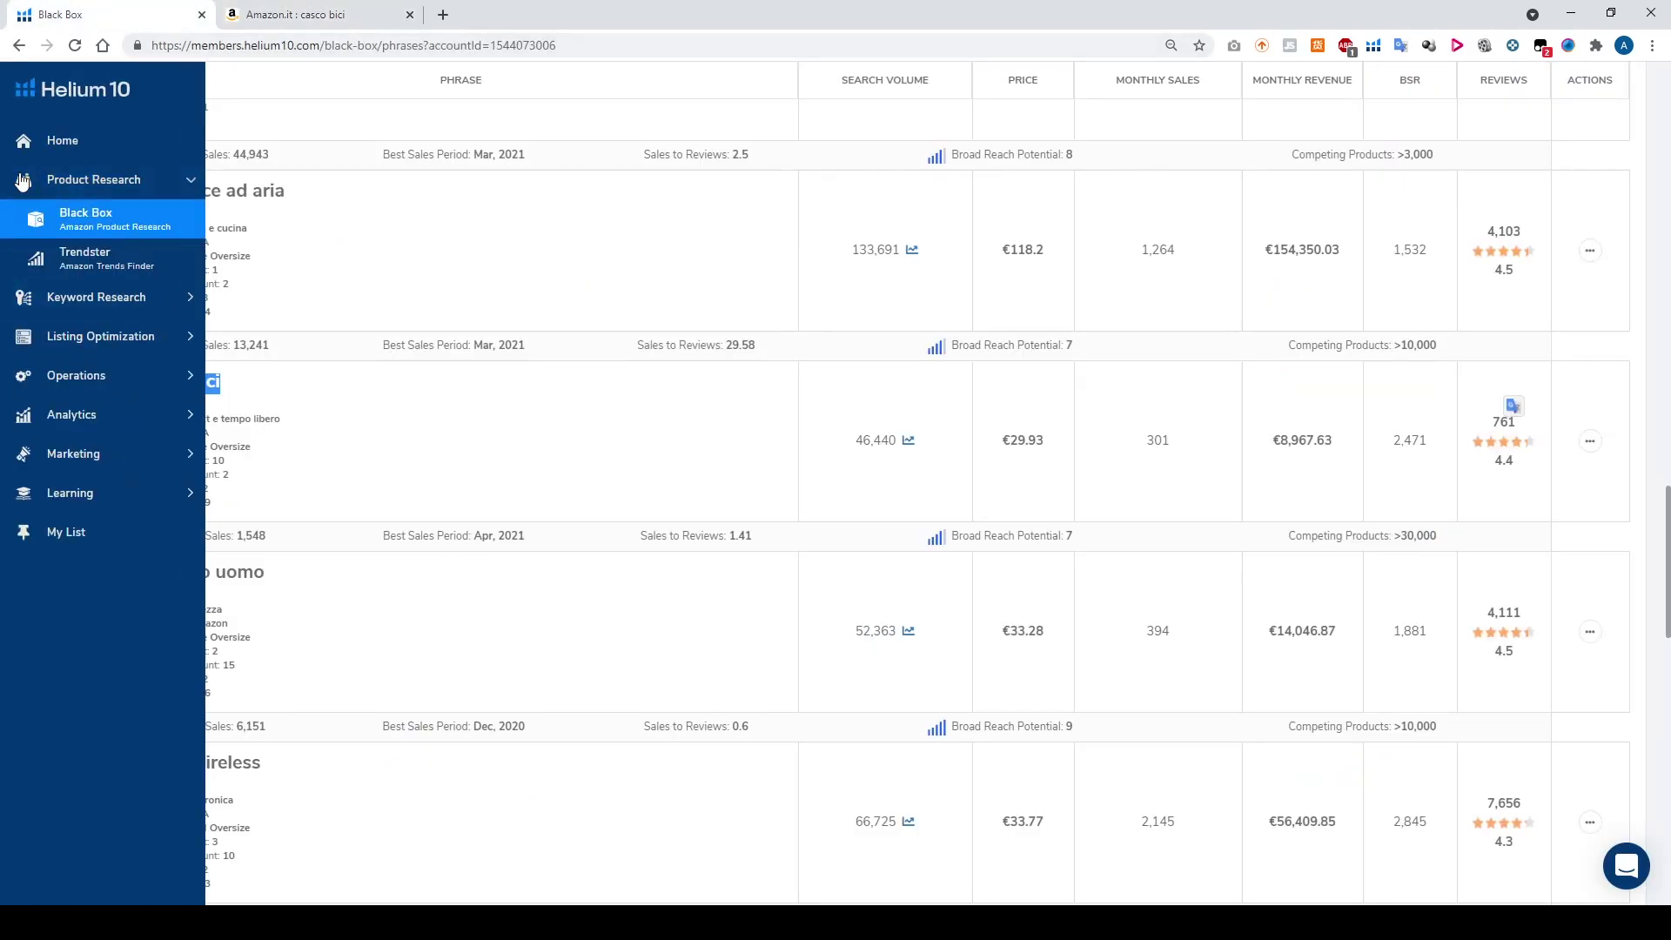
pyautogui.click(54, 299)
pyautogui.click(103, 310)
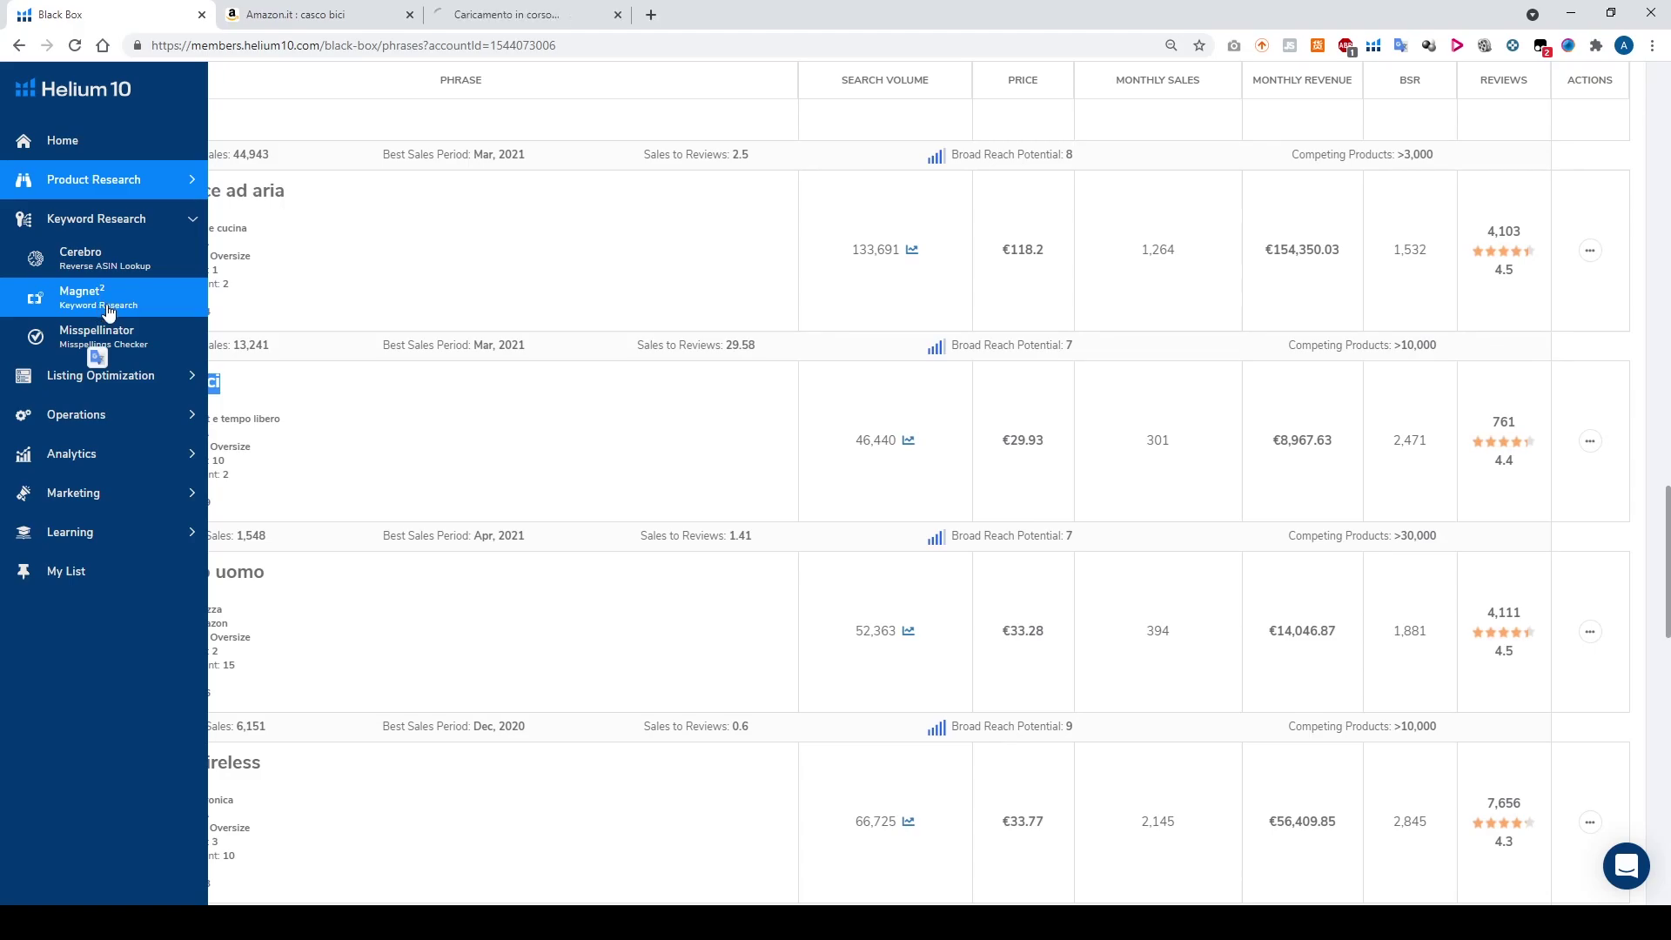
pyautogui.click(514, 23)
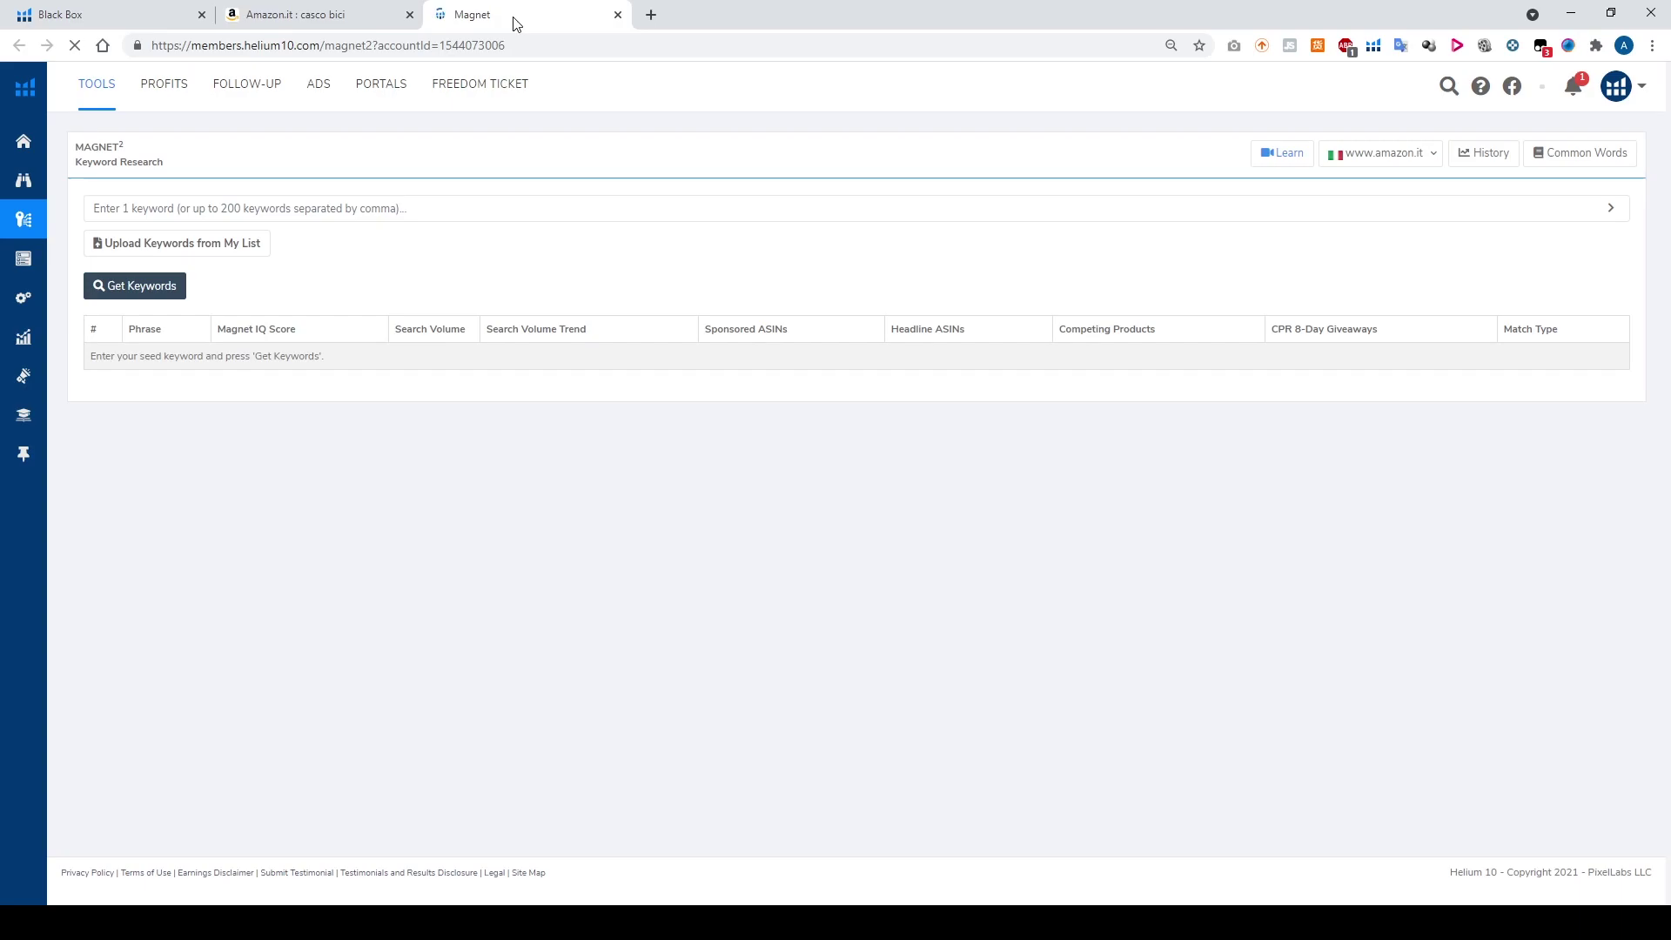
pyautogui.click(177, 206)
pyautogui.write('ca')
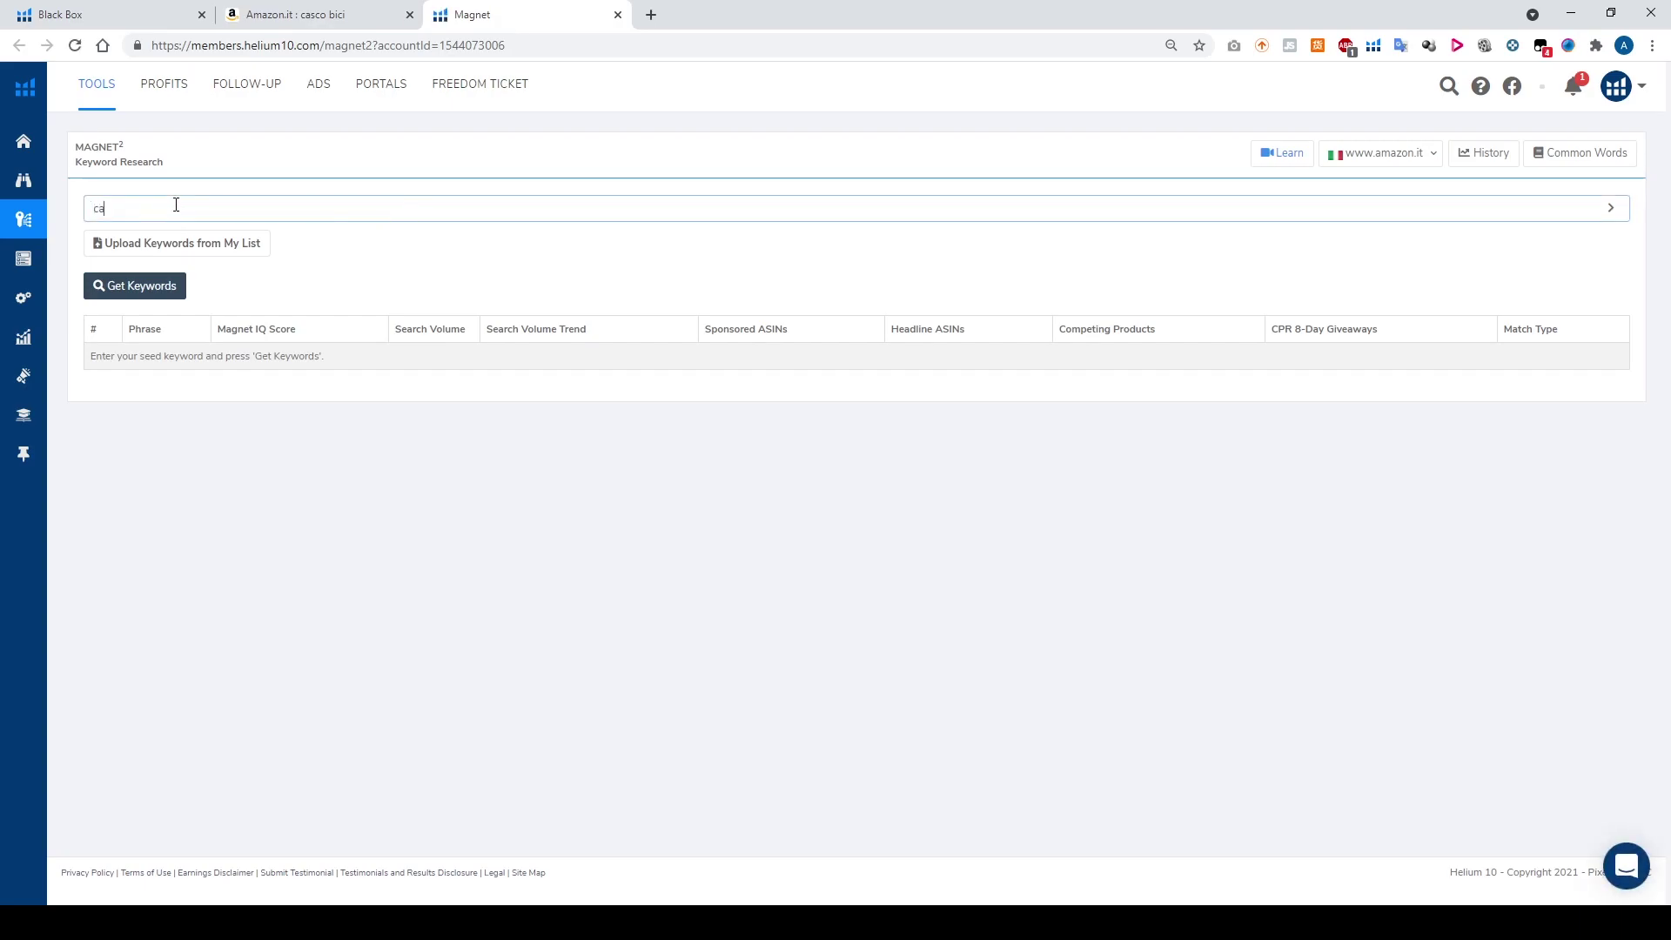
pyautogui.write('sco bici')
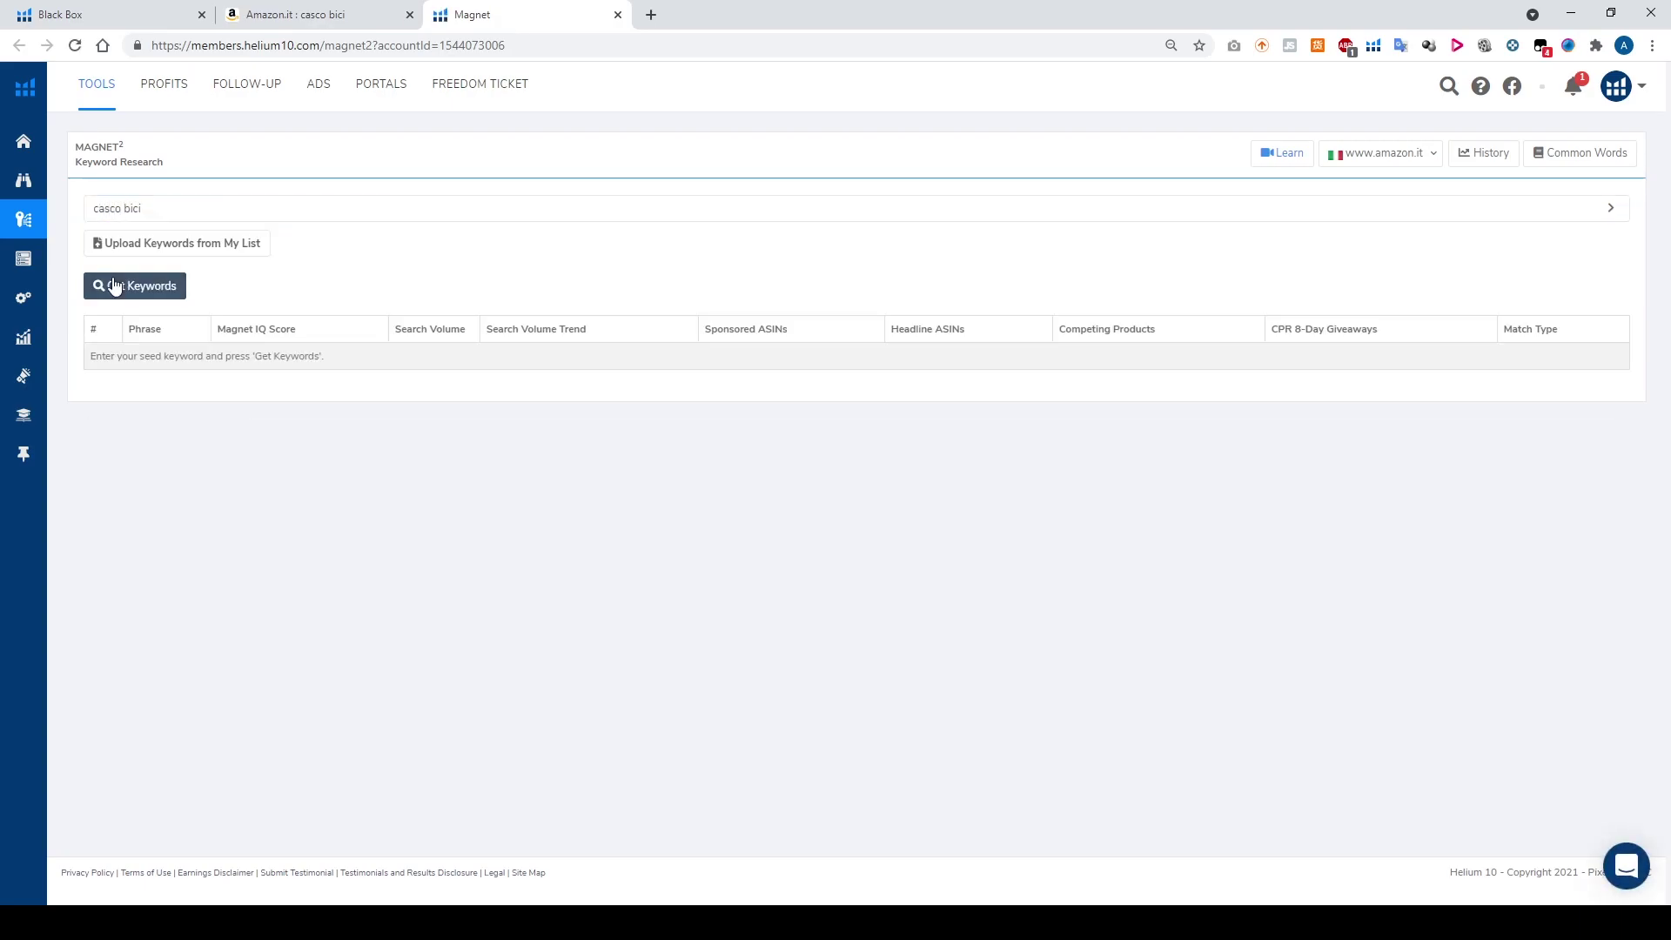
pyautogui.click(130, 294)
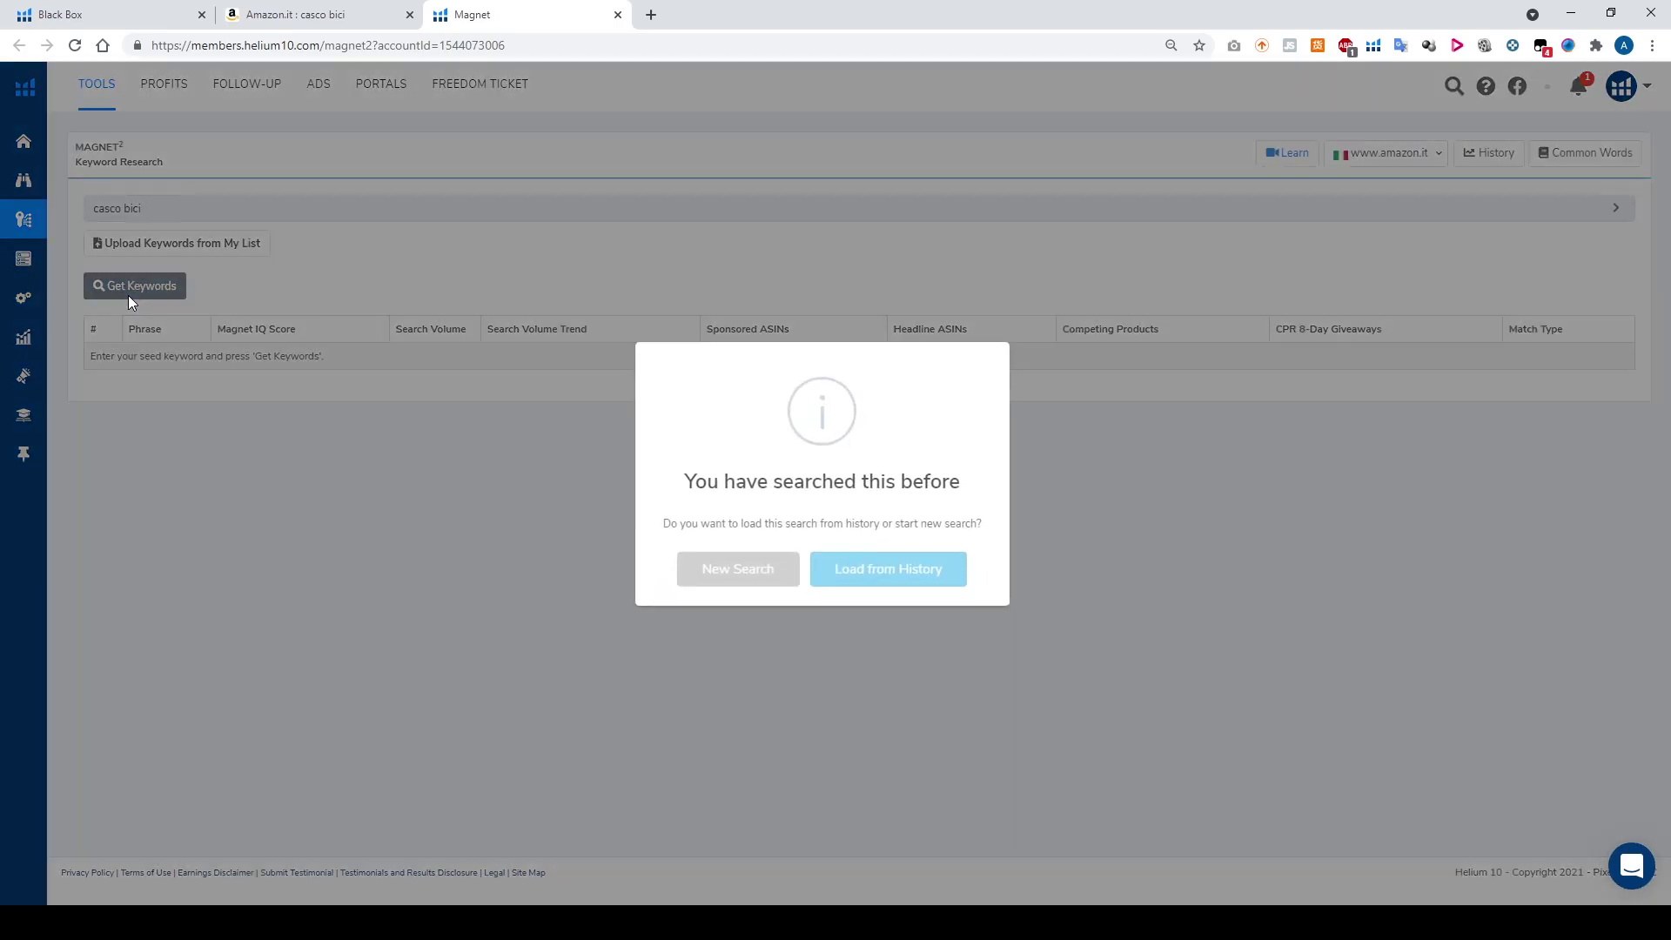
pyautogui.click(765, 570)
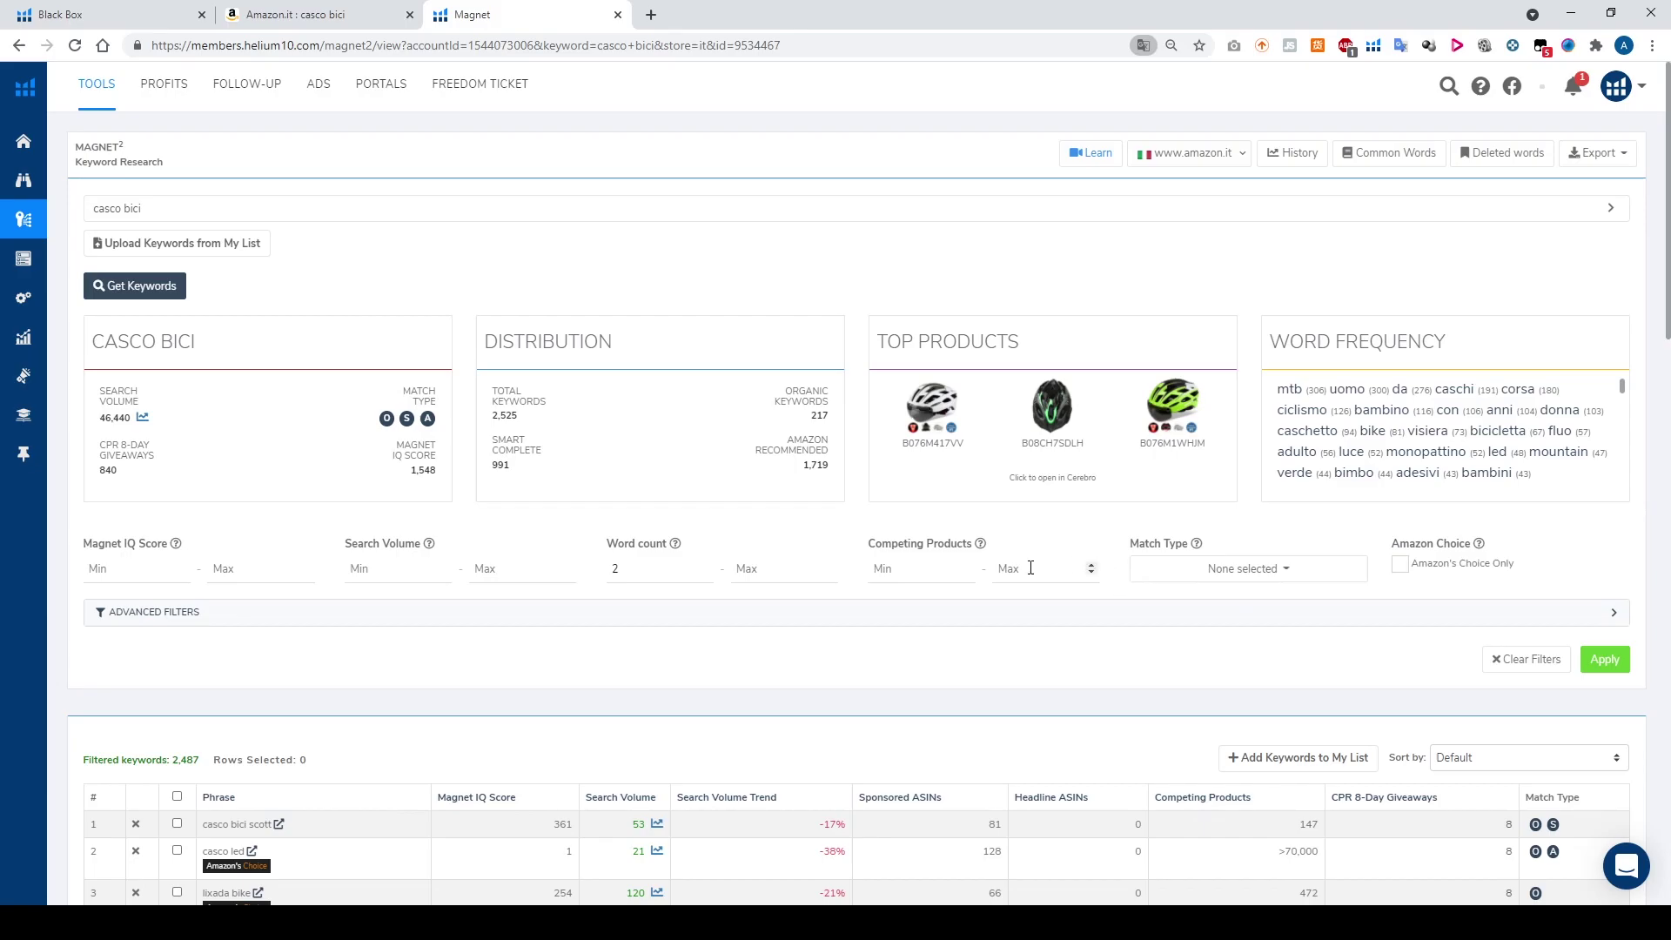
# - Filter the Magnet keywords to a maximum of 1000 competing products
pyautogui.scroll(-1, 1030, 568)
pyautogui.click(1012, 483)
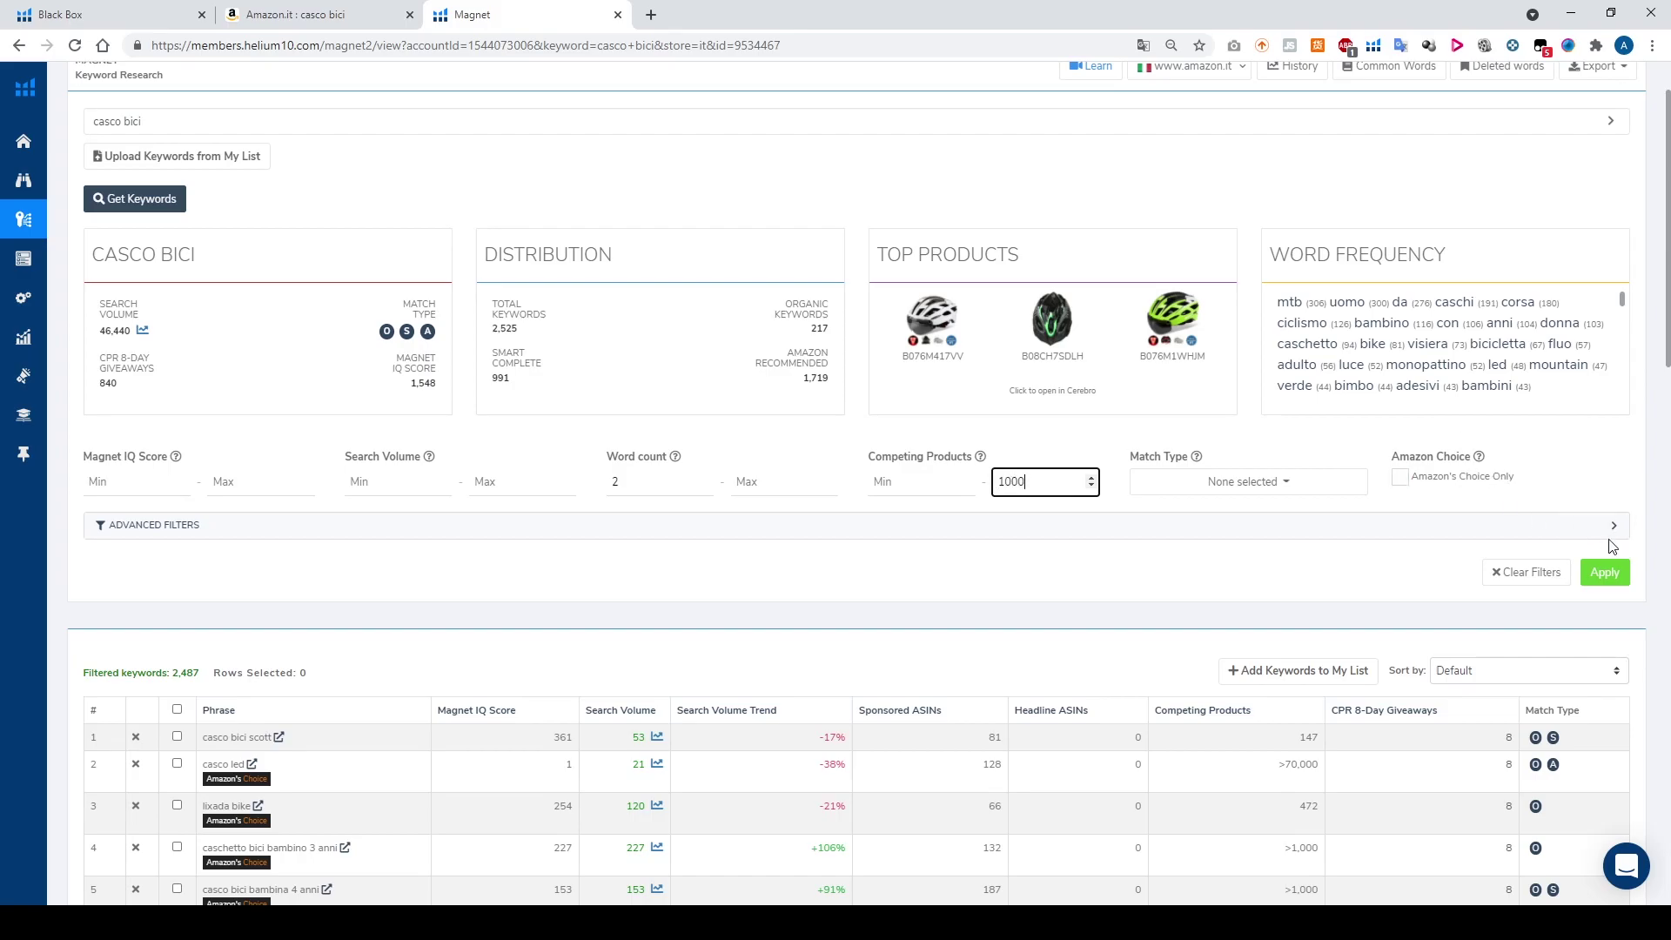
pyautogui.click(1607, 574)
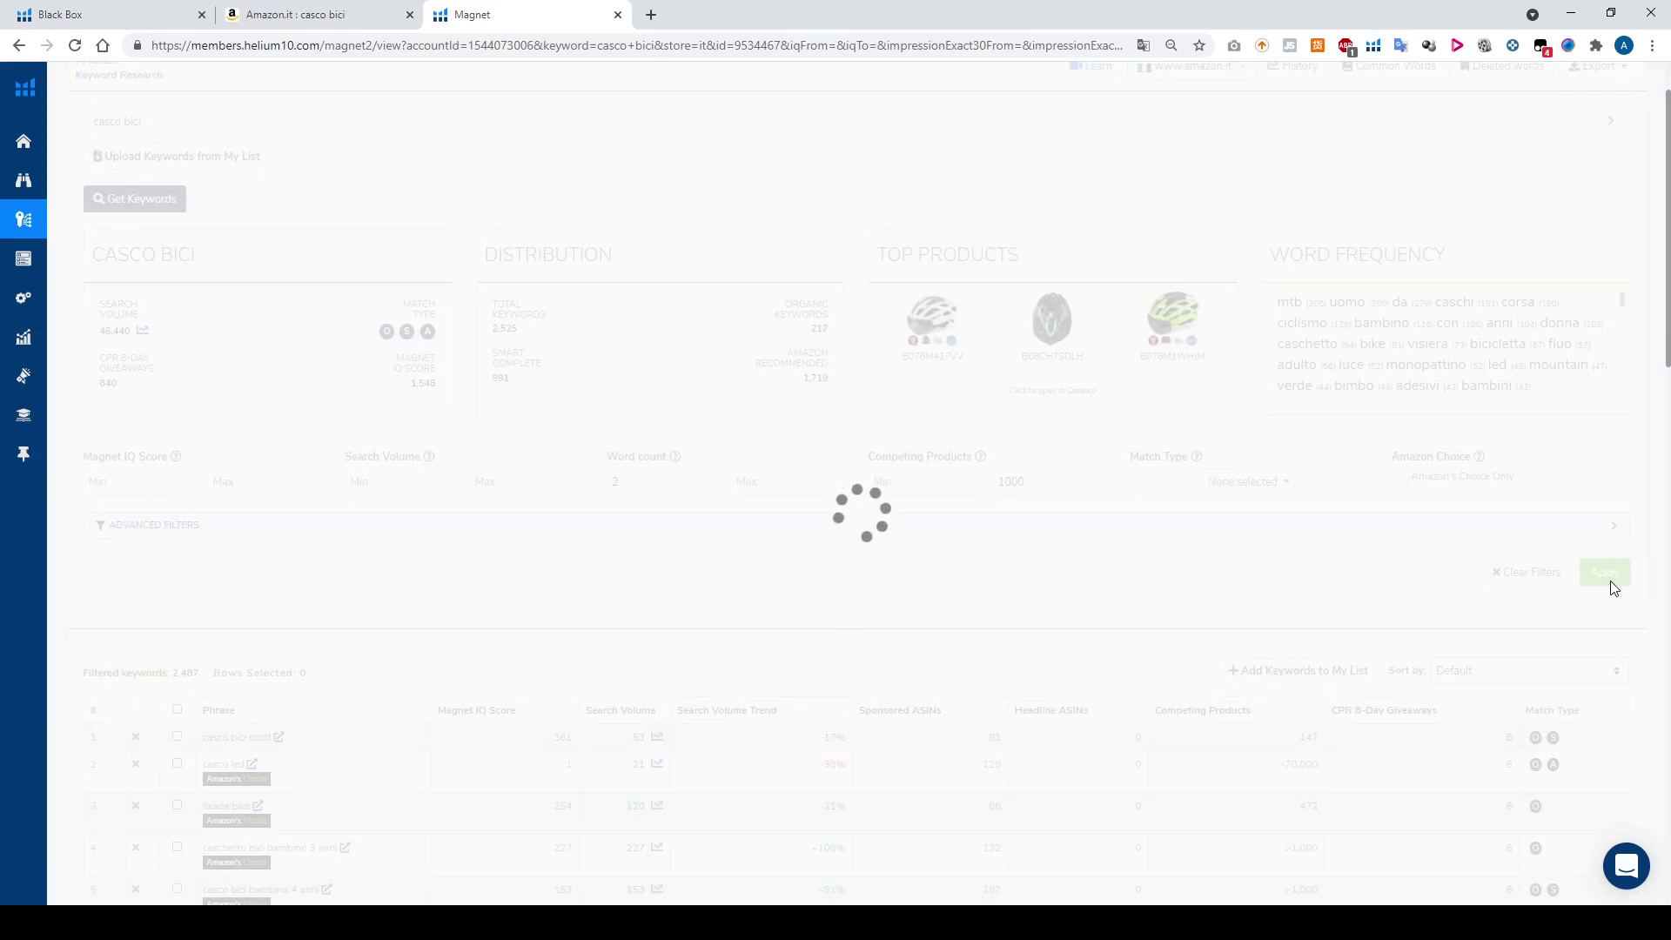
# - Sort the filtered keywords by search volume from high to low and examine the related helmet phrases
pyautogui.scroll(-4, 727, 541)
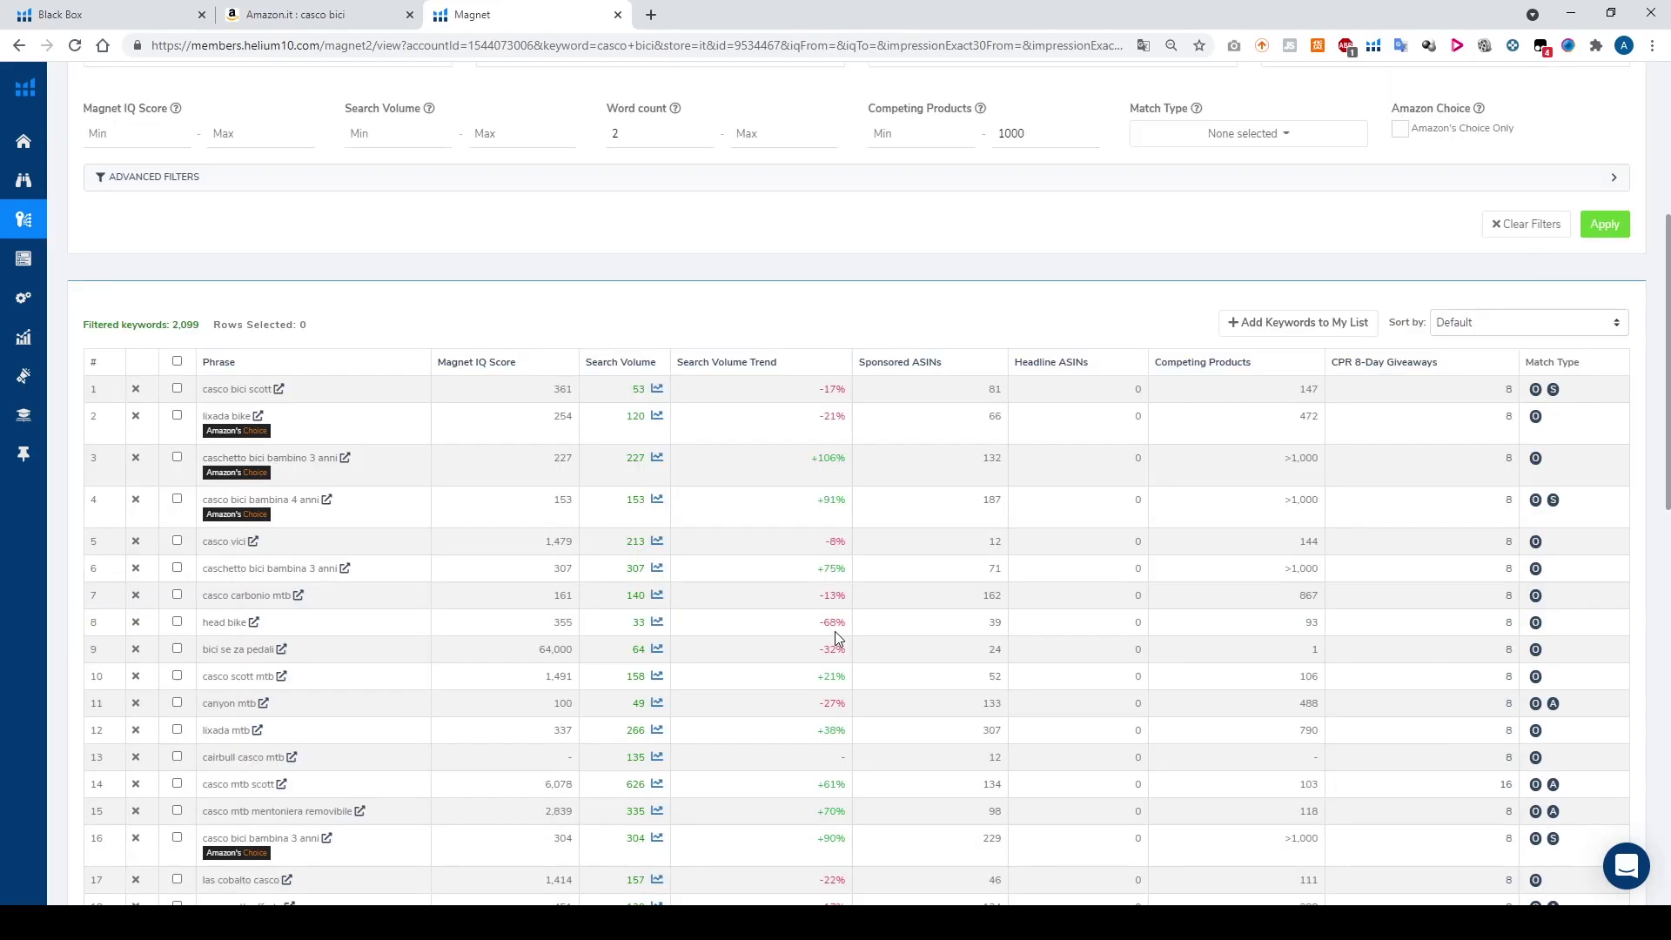
pyautogui.click(638, 366)
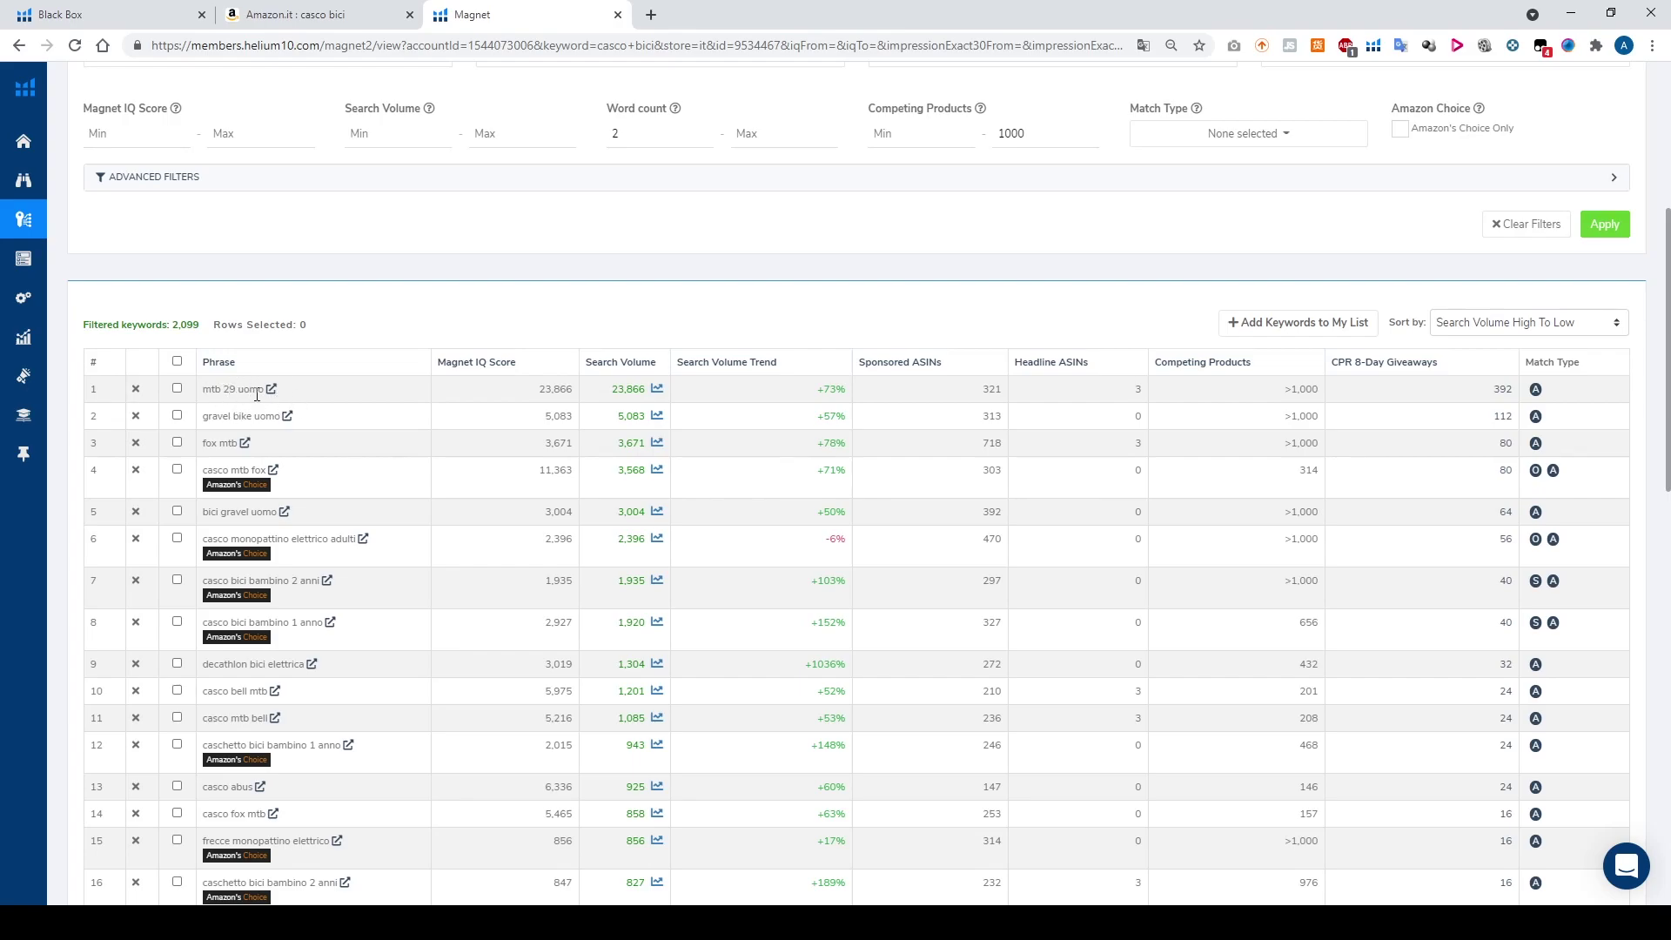
pyautogui.scroll(-1, 246, 402)
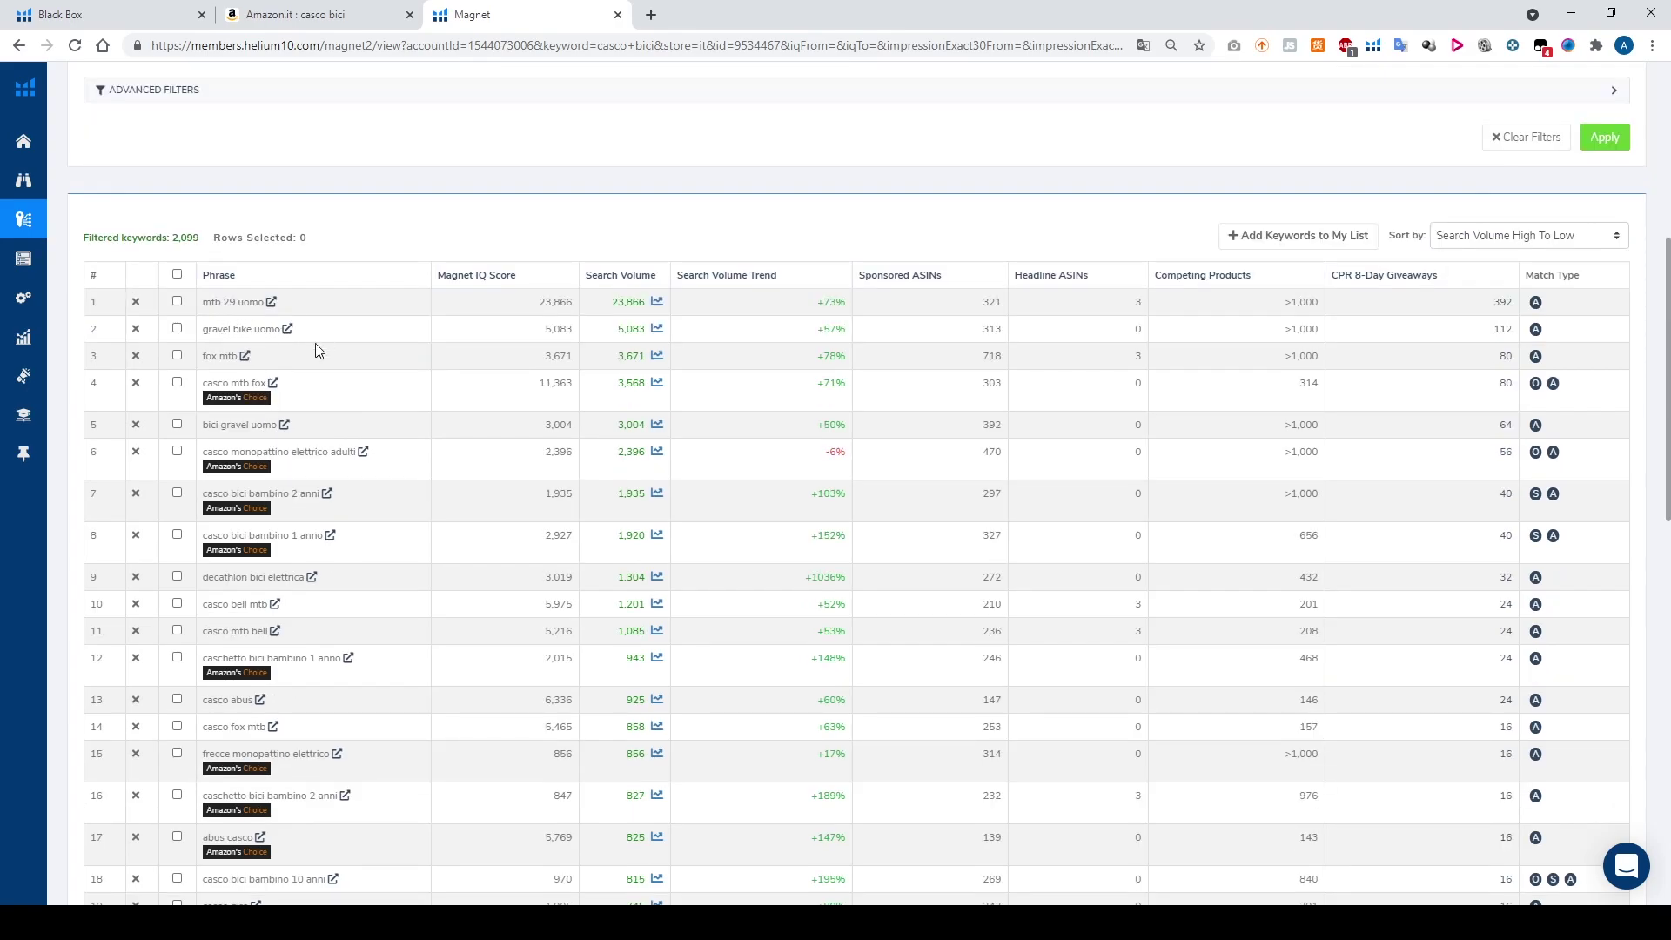
pyautogui.scroll(-1, 234, 360)
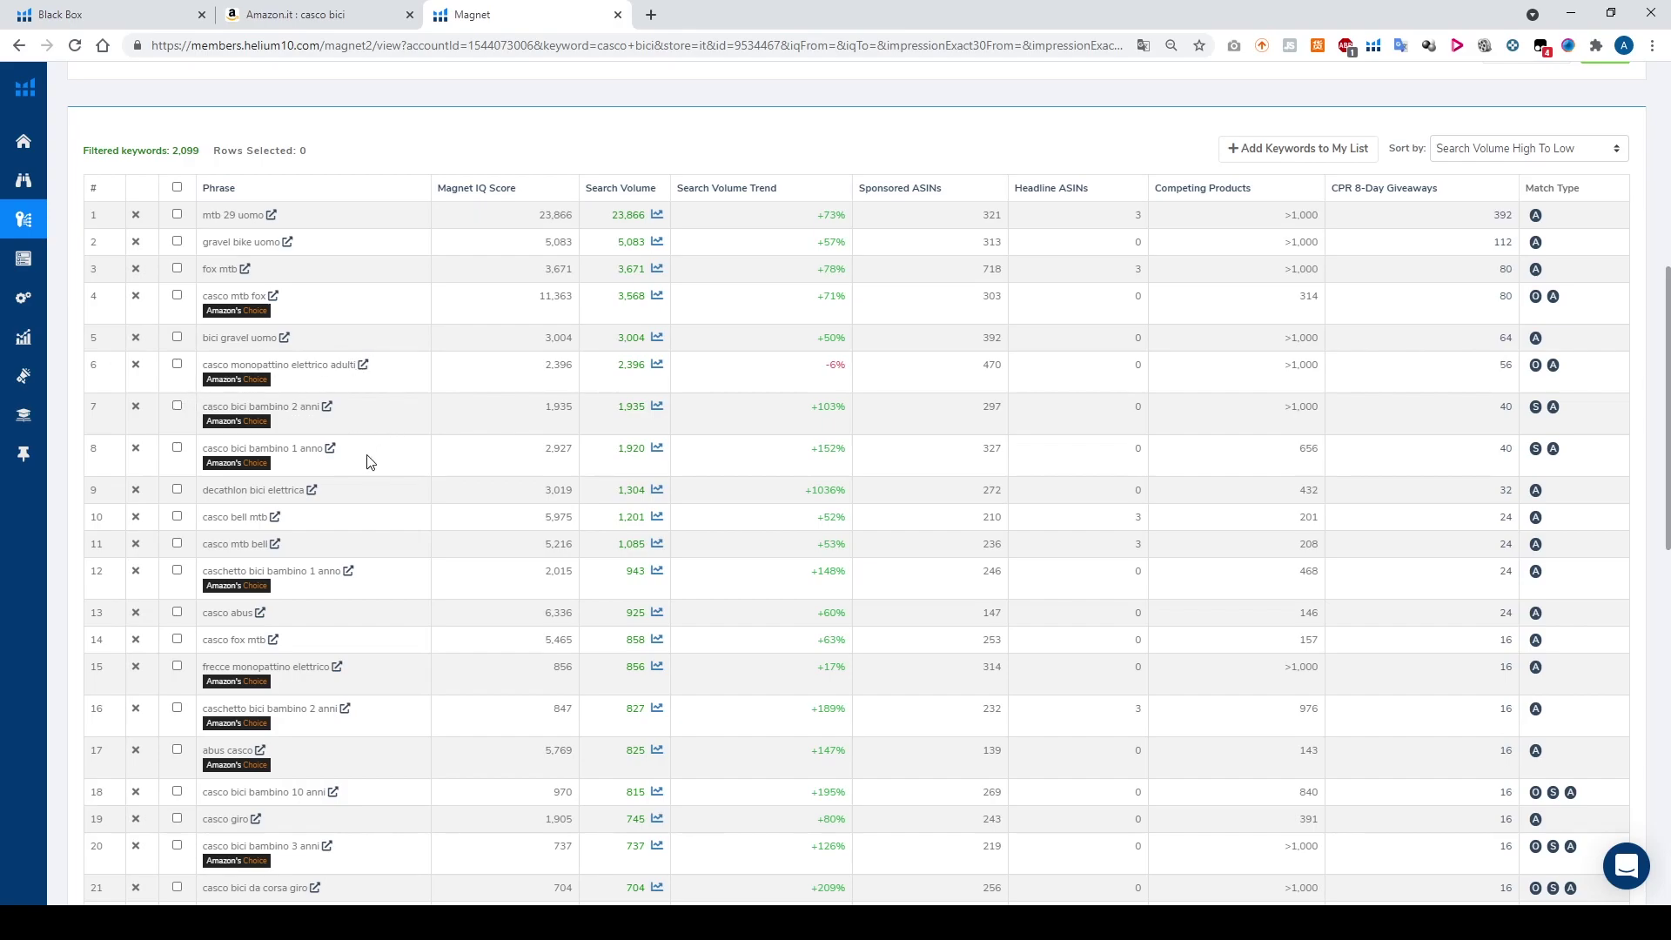
pyautogui.scroll(-1, 364, 457)
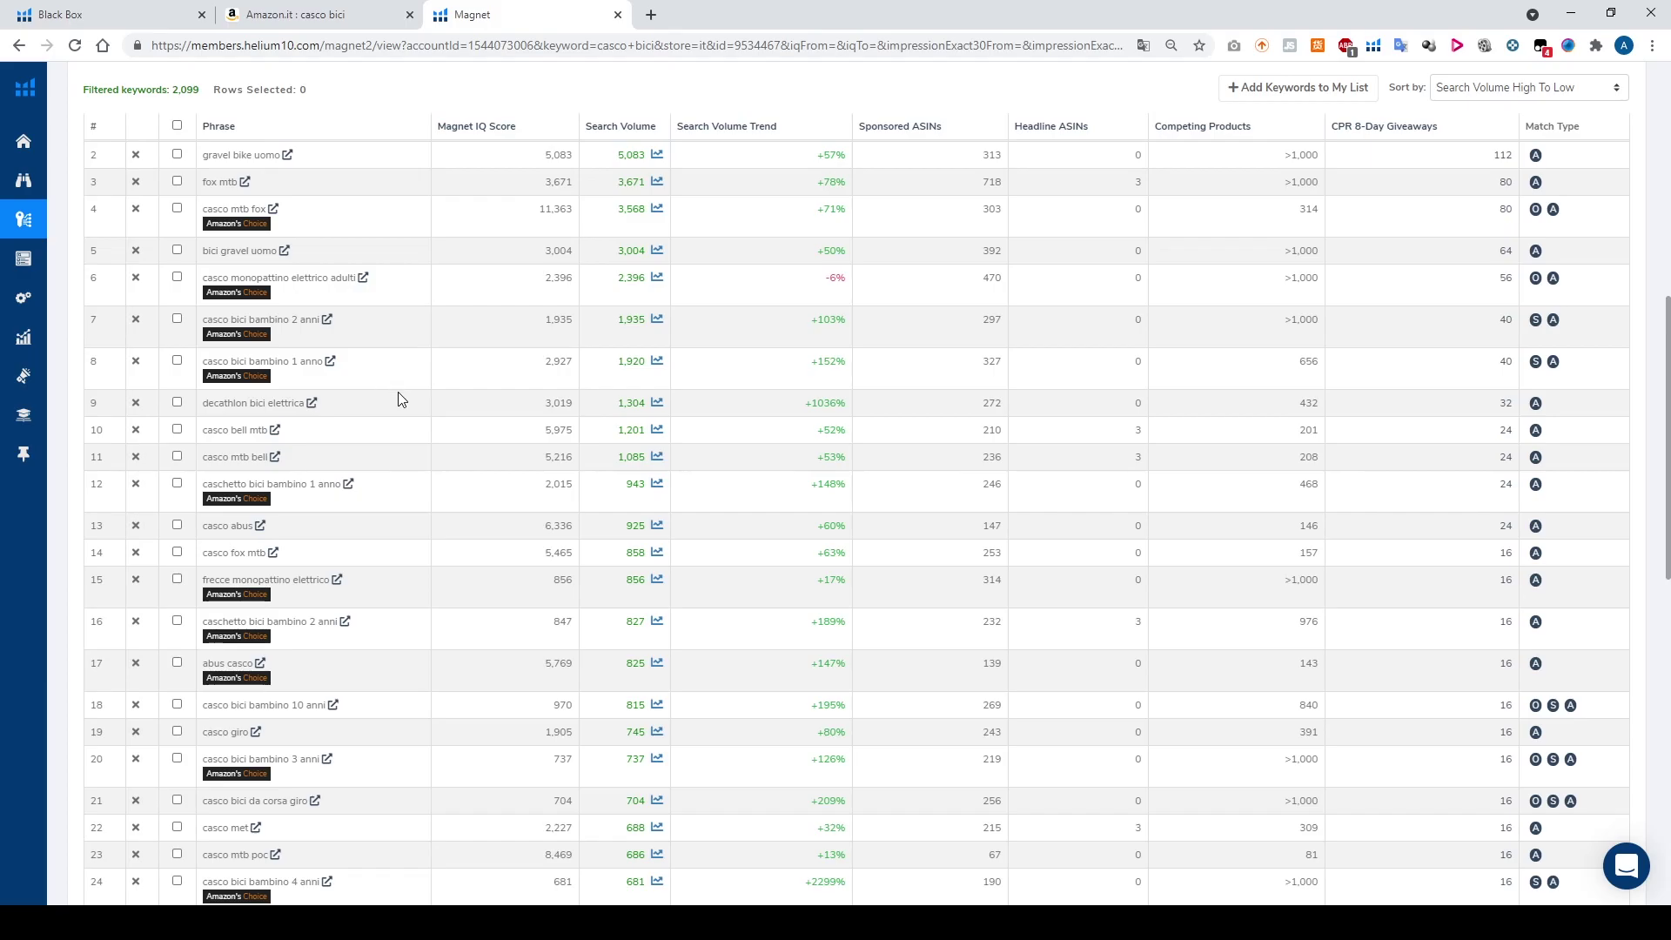
pyautogui.scroll(2, 400, 396)
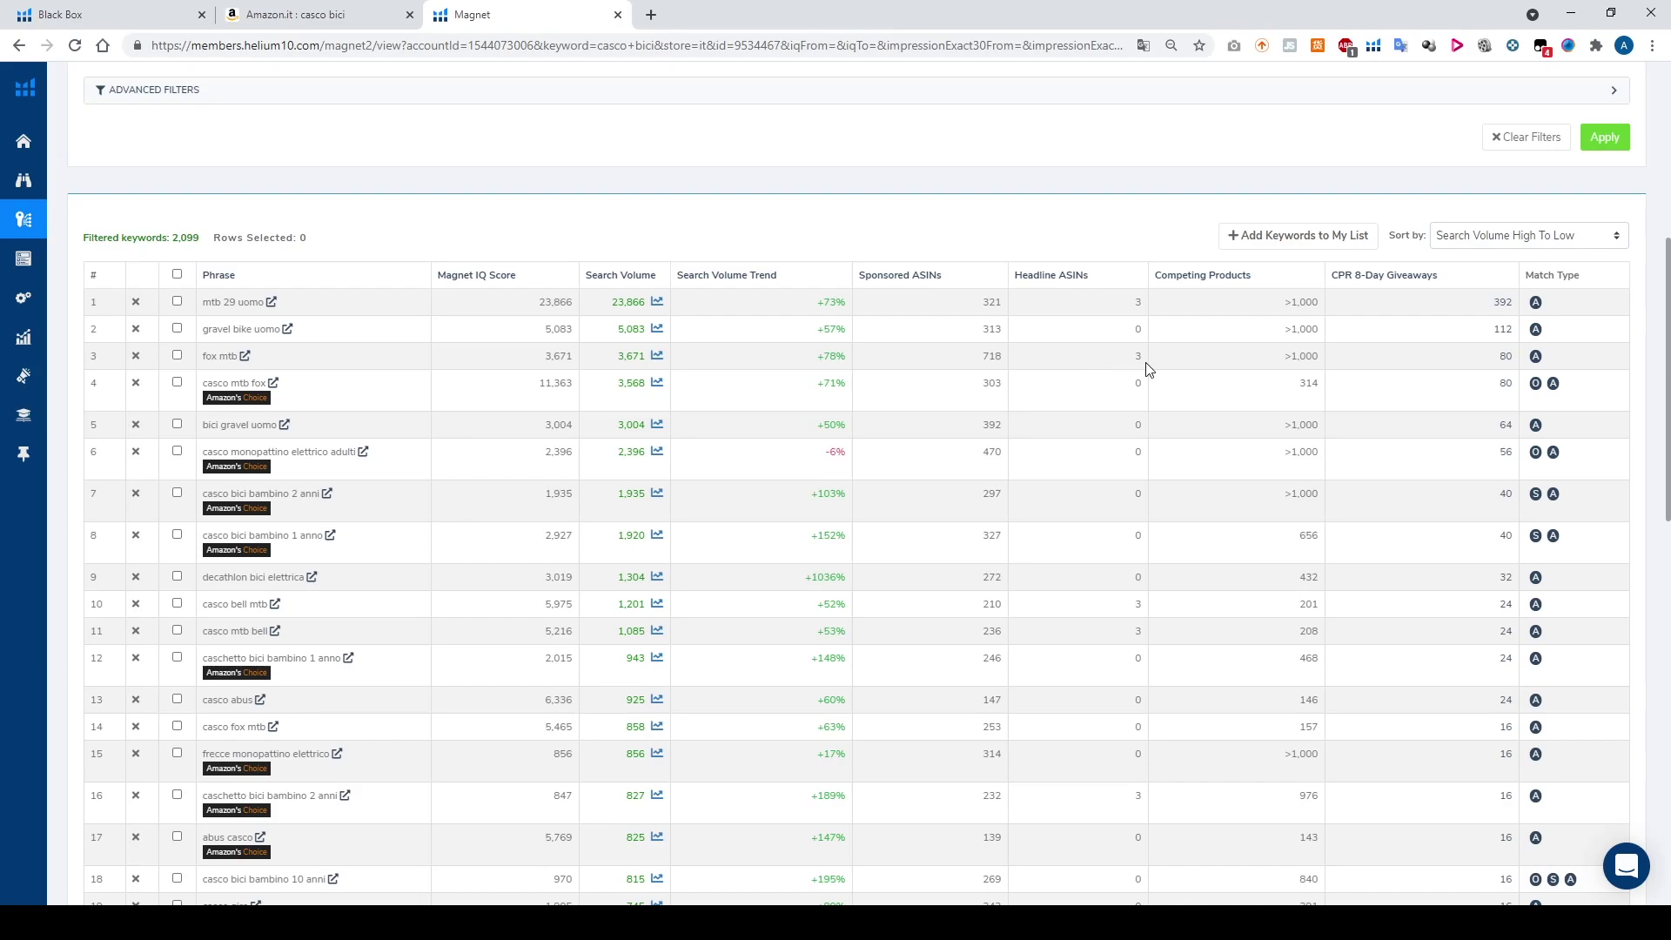
# - Check the competing products count for "casco mtb fox" and look through its Amazon.it listings' prices and review counts
pyautogui.doubleClick(1310, 383)
pyautogui.click(1320, 389)
pyautogui.click(273, 383)
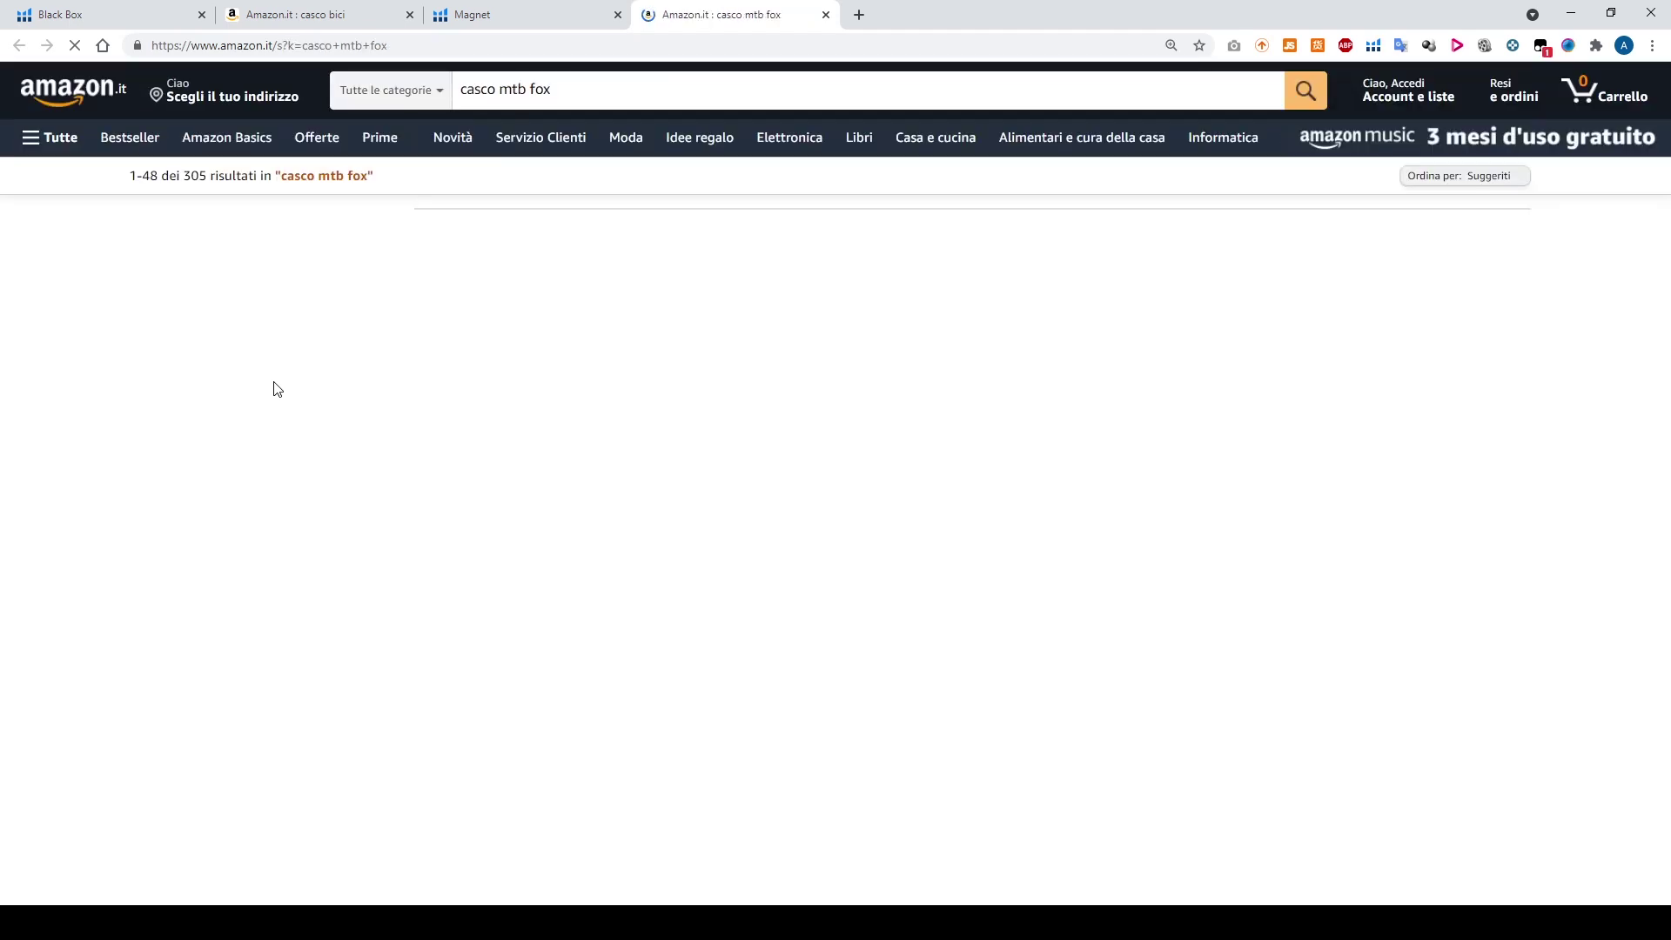
pyautogui.scroll(-15, 275, 388)
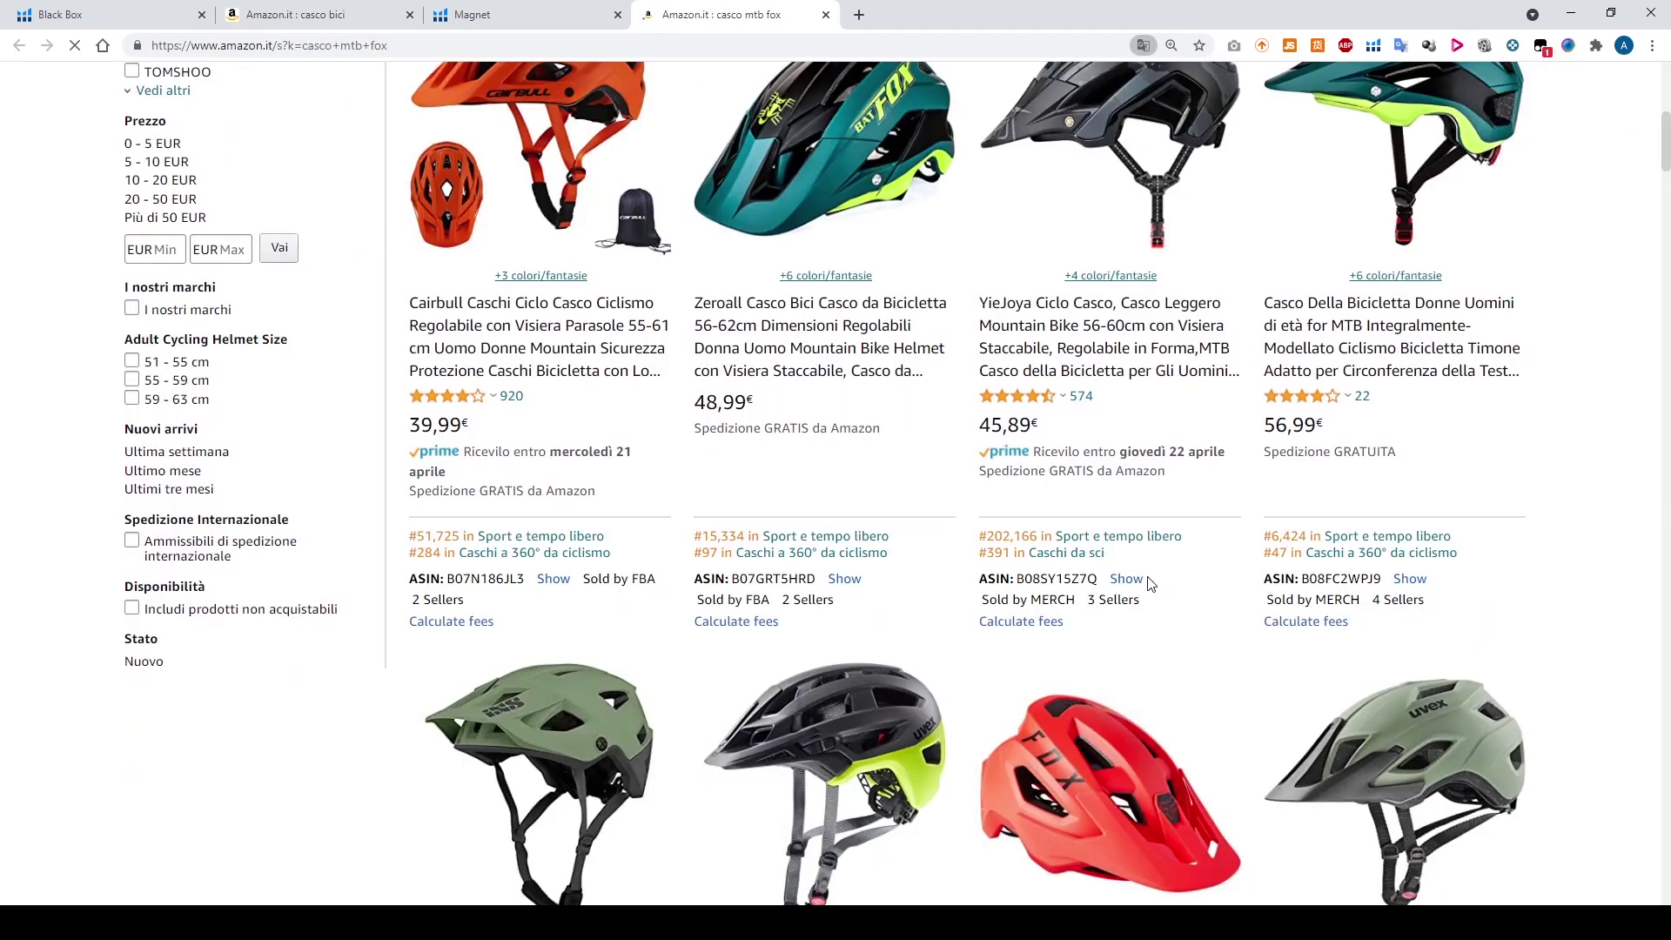
pyautogui.scroll(-8, 1104, 616)
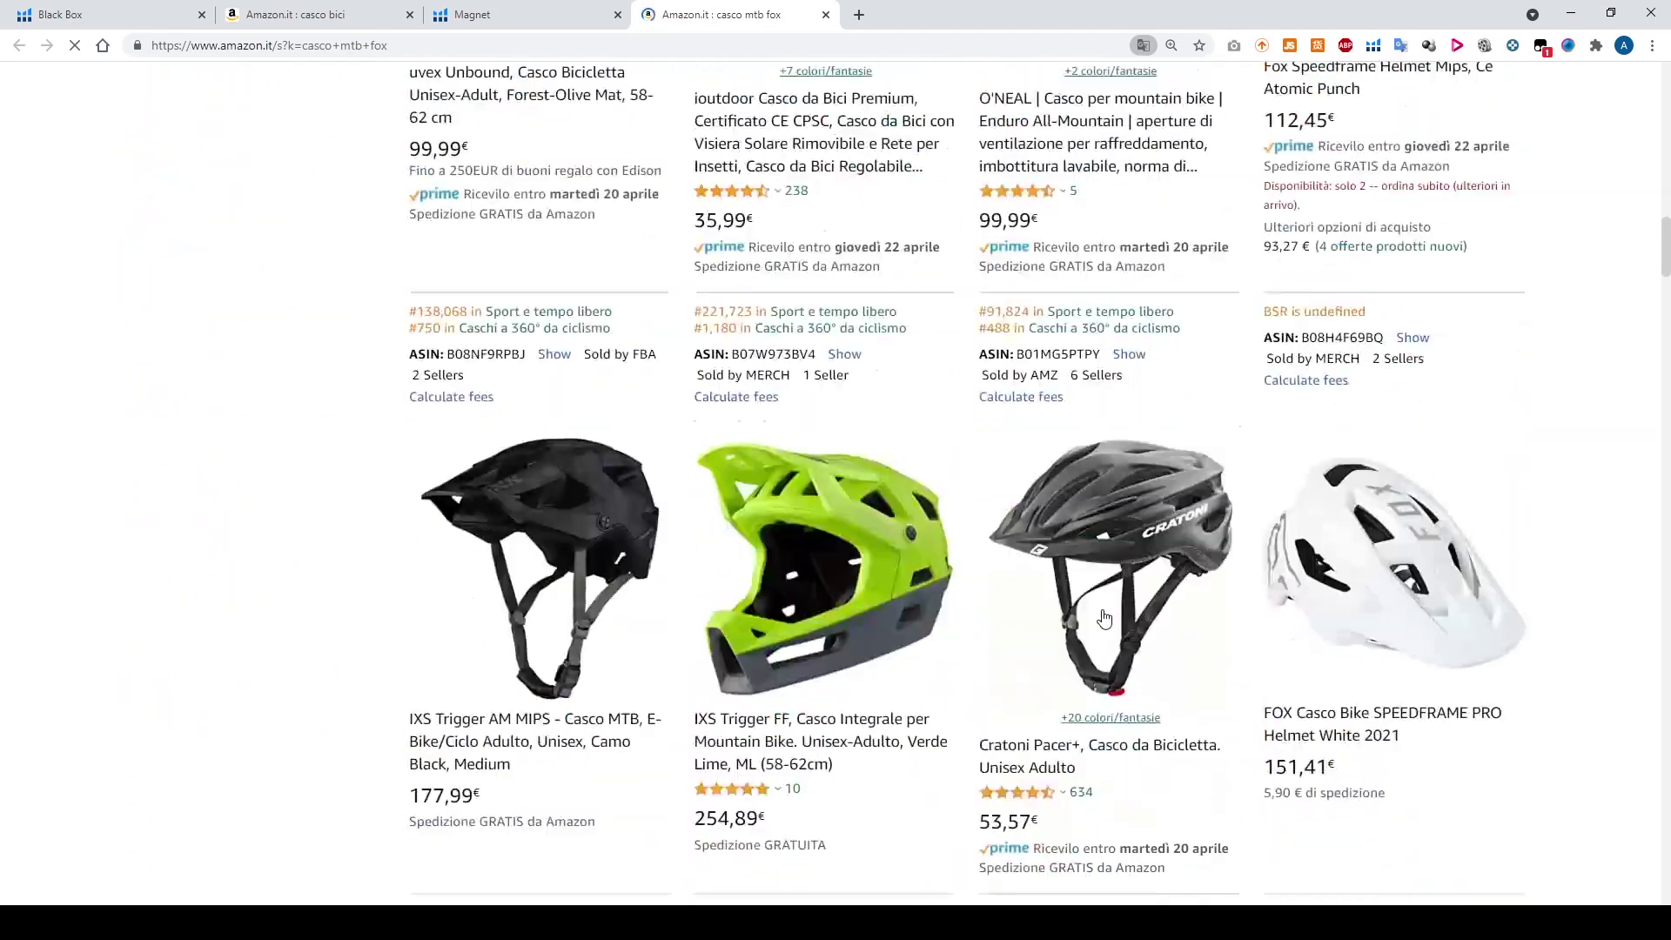
pyautogui.scroll(15, 1104, 616)
pyautogui.scroll(10, 1105, 617)
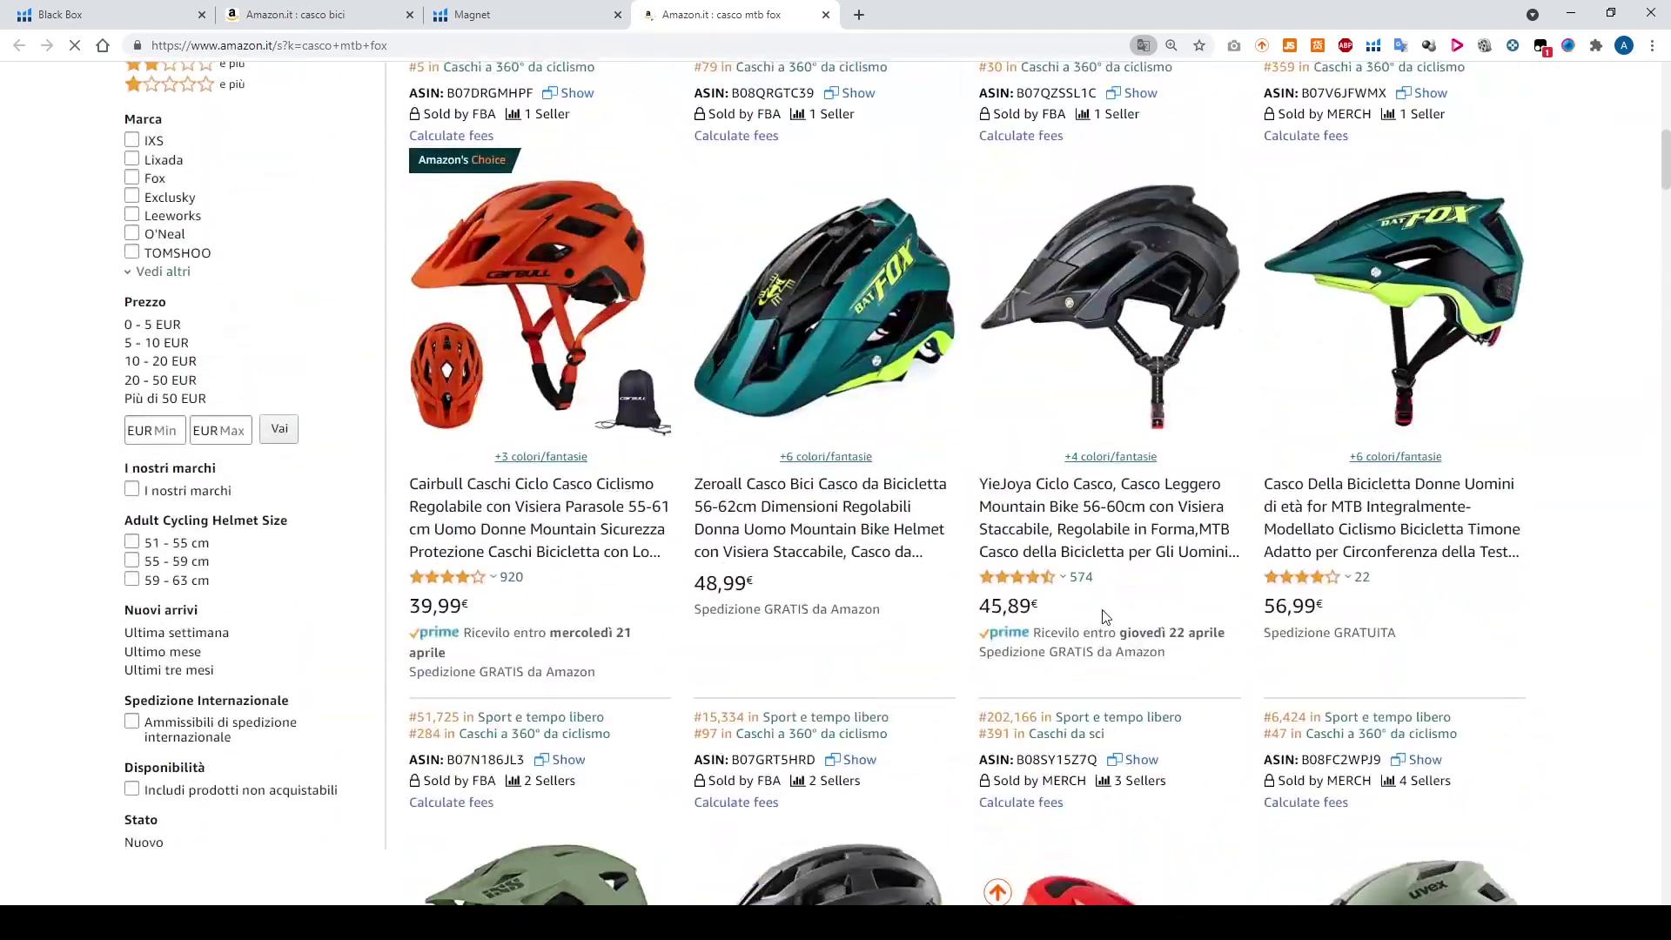
# - Open the Amazon.it results for the Magnet keyword "fox mtb", check which products appear and return to the keyword list
pyautogui.click(546, 20)
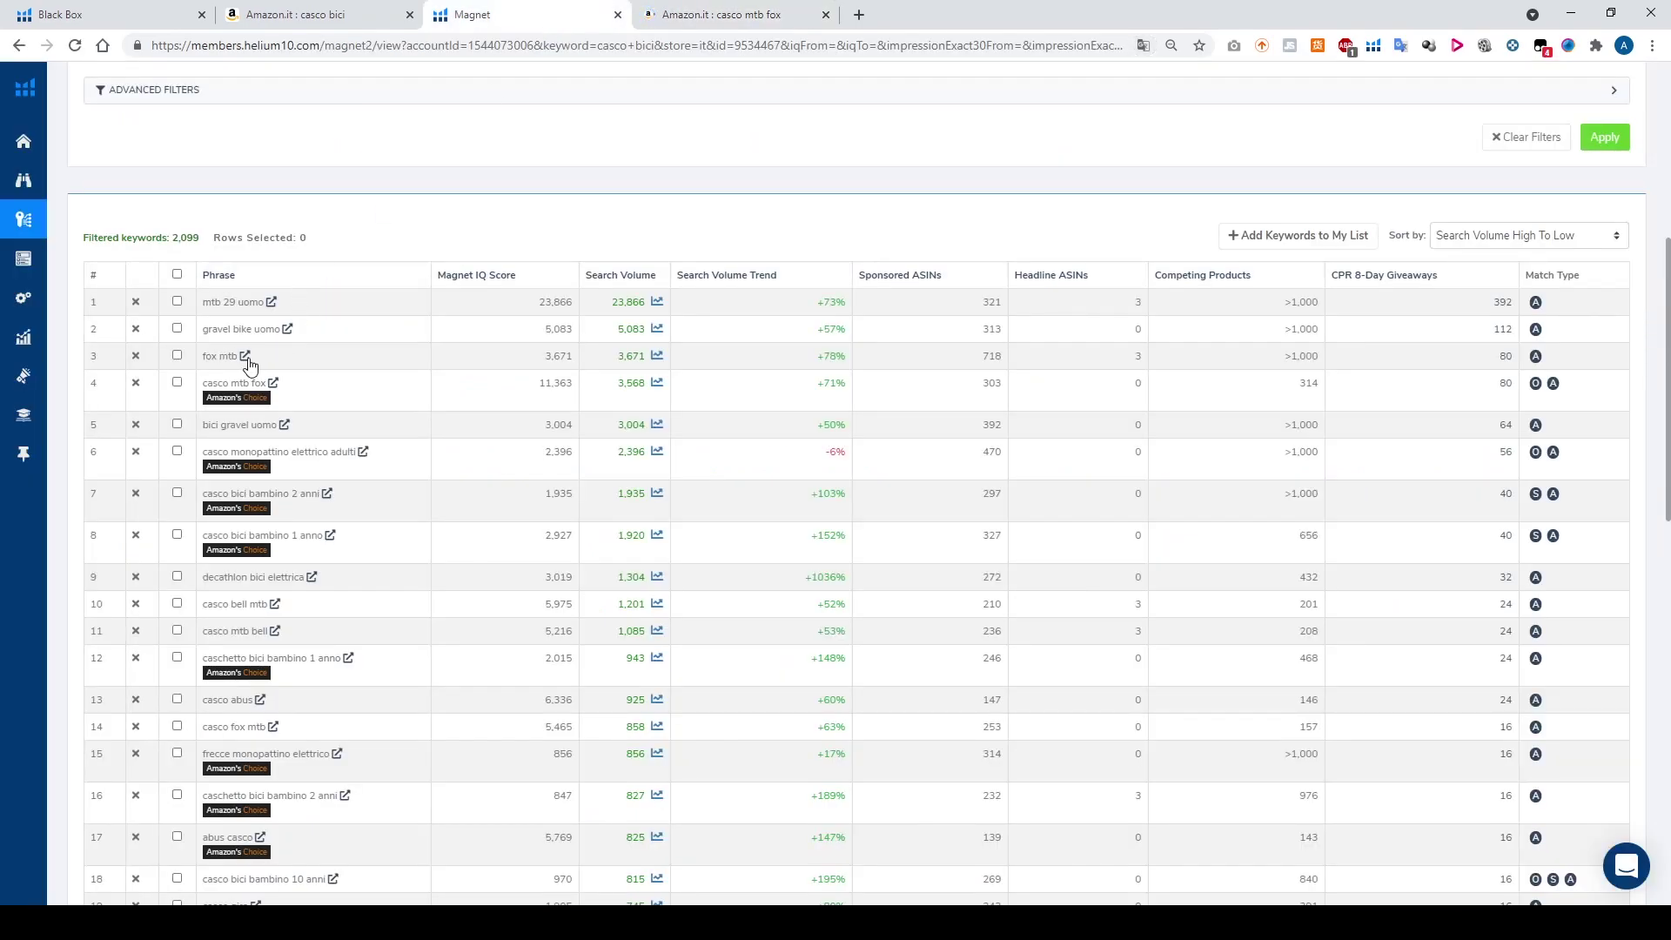
pyautogui.click(246, 357)
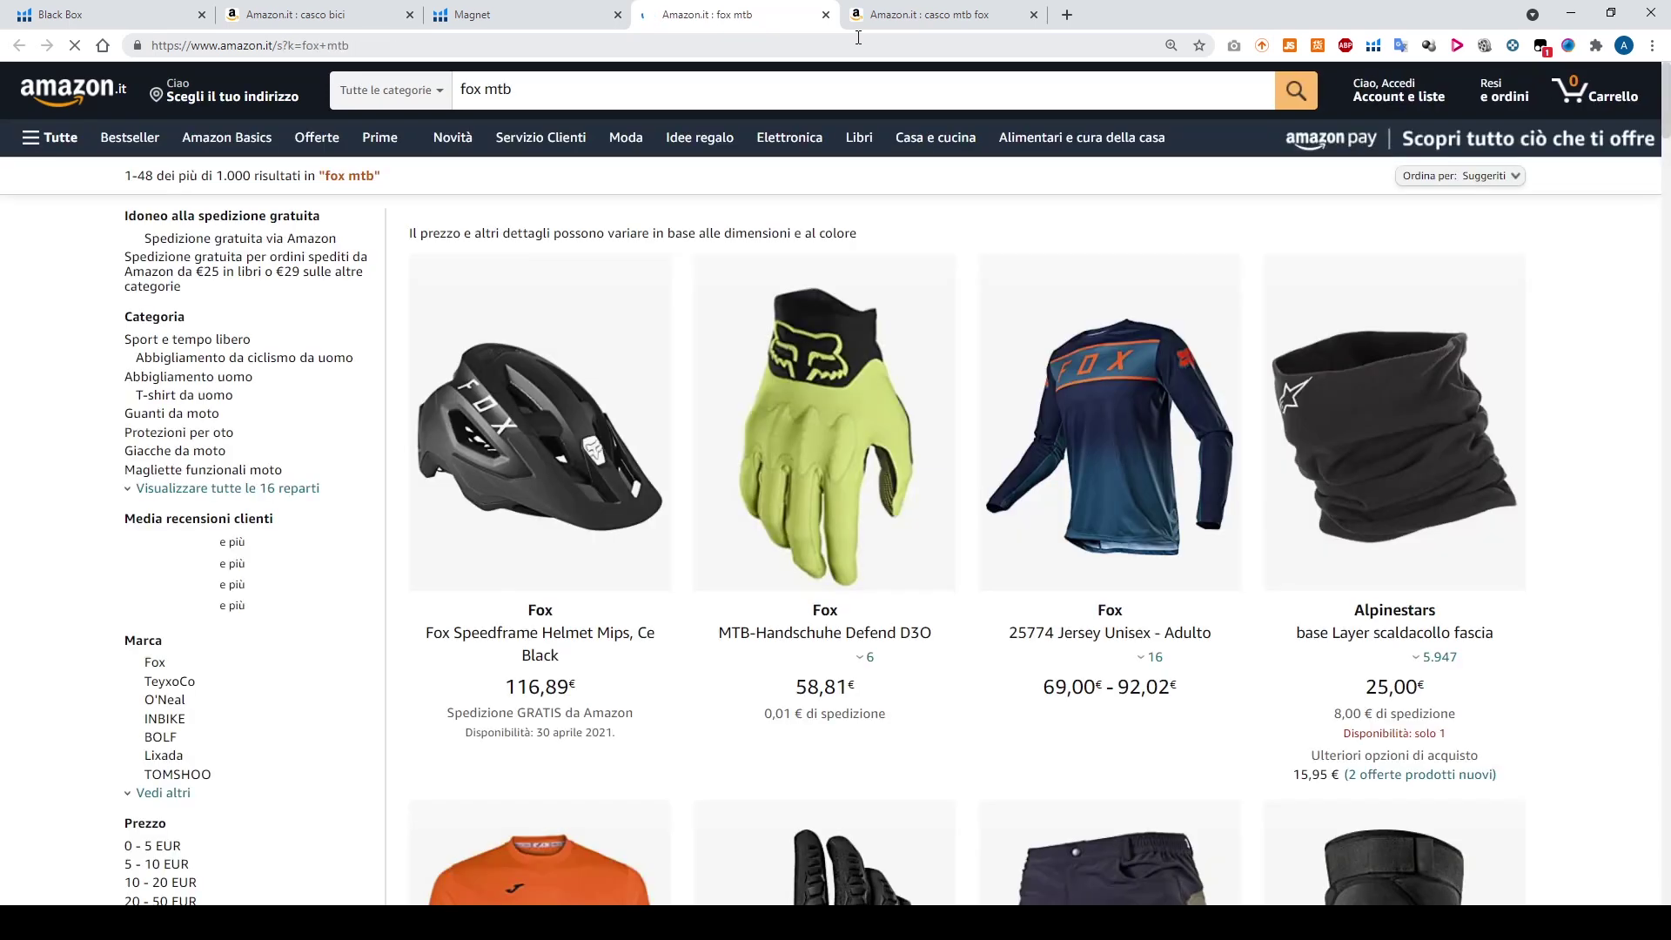
pyautogui.scroll(-7, 819, 442)
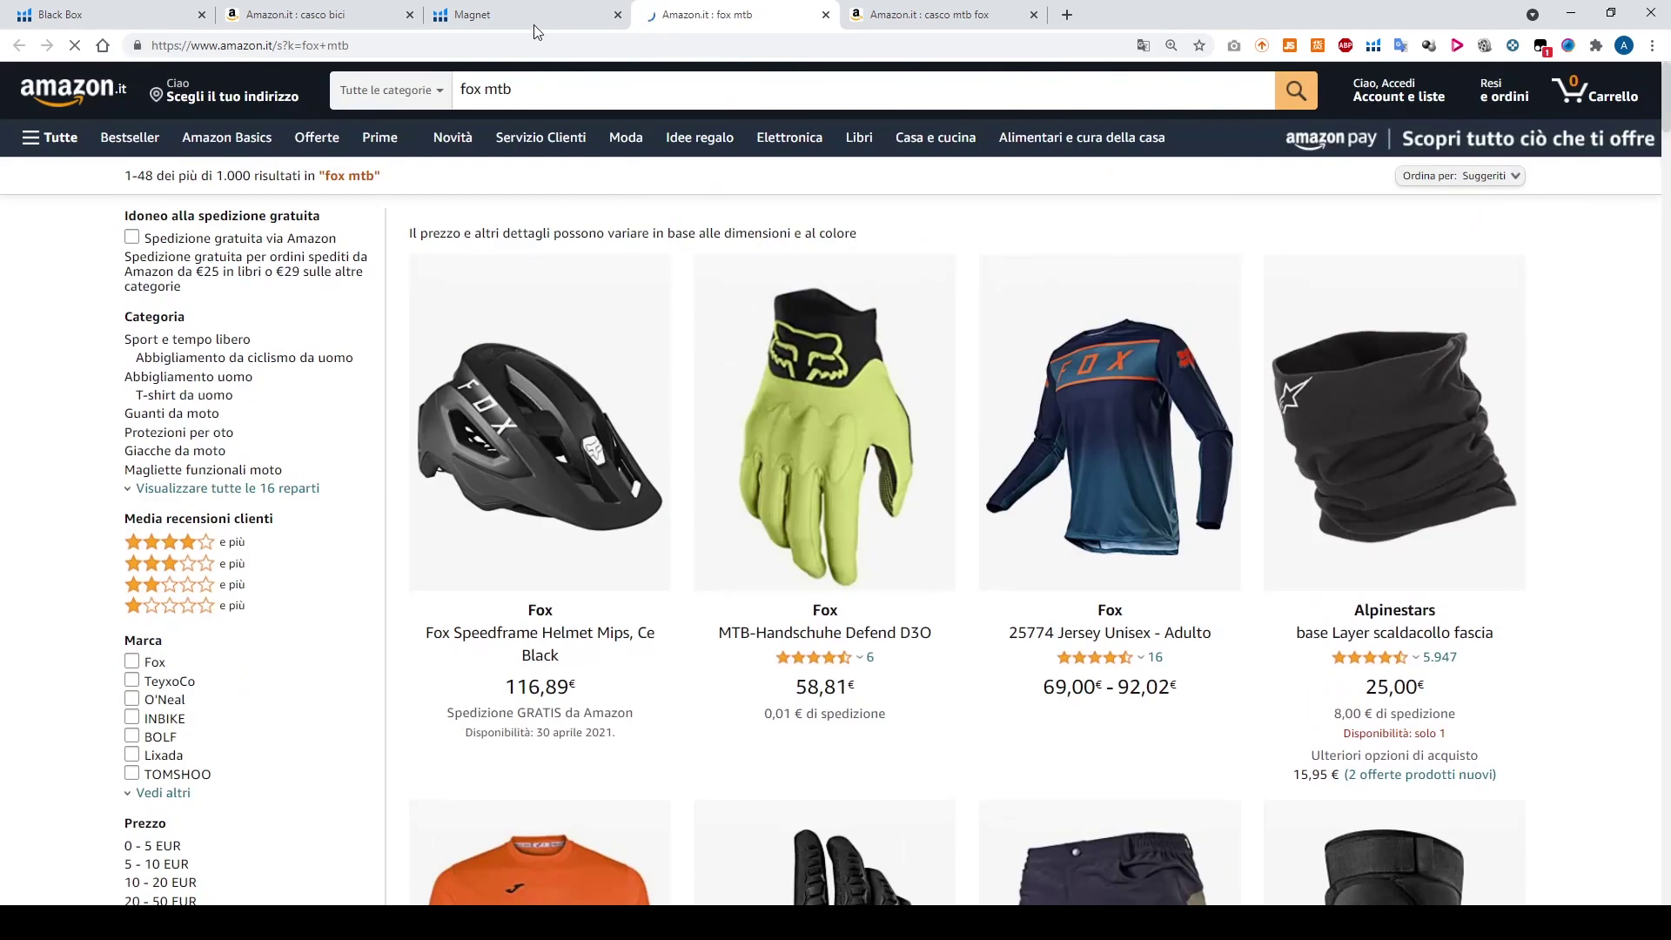
pyautogui.click(487, 15)
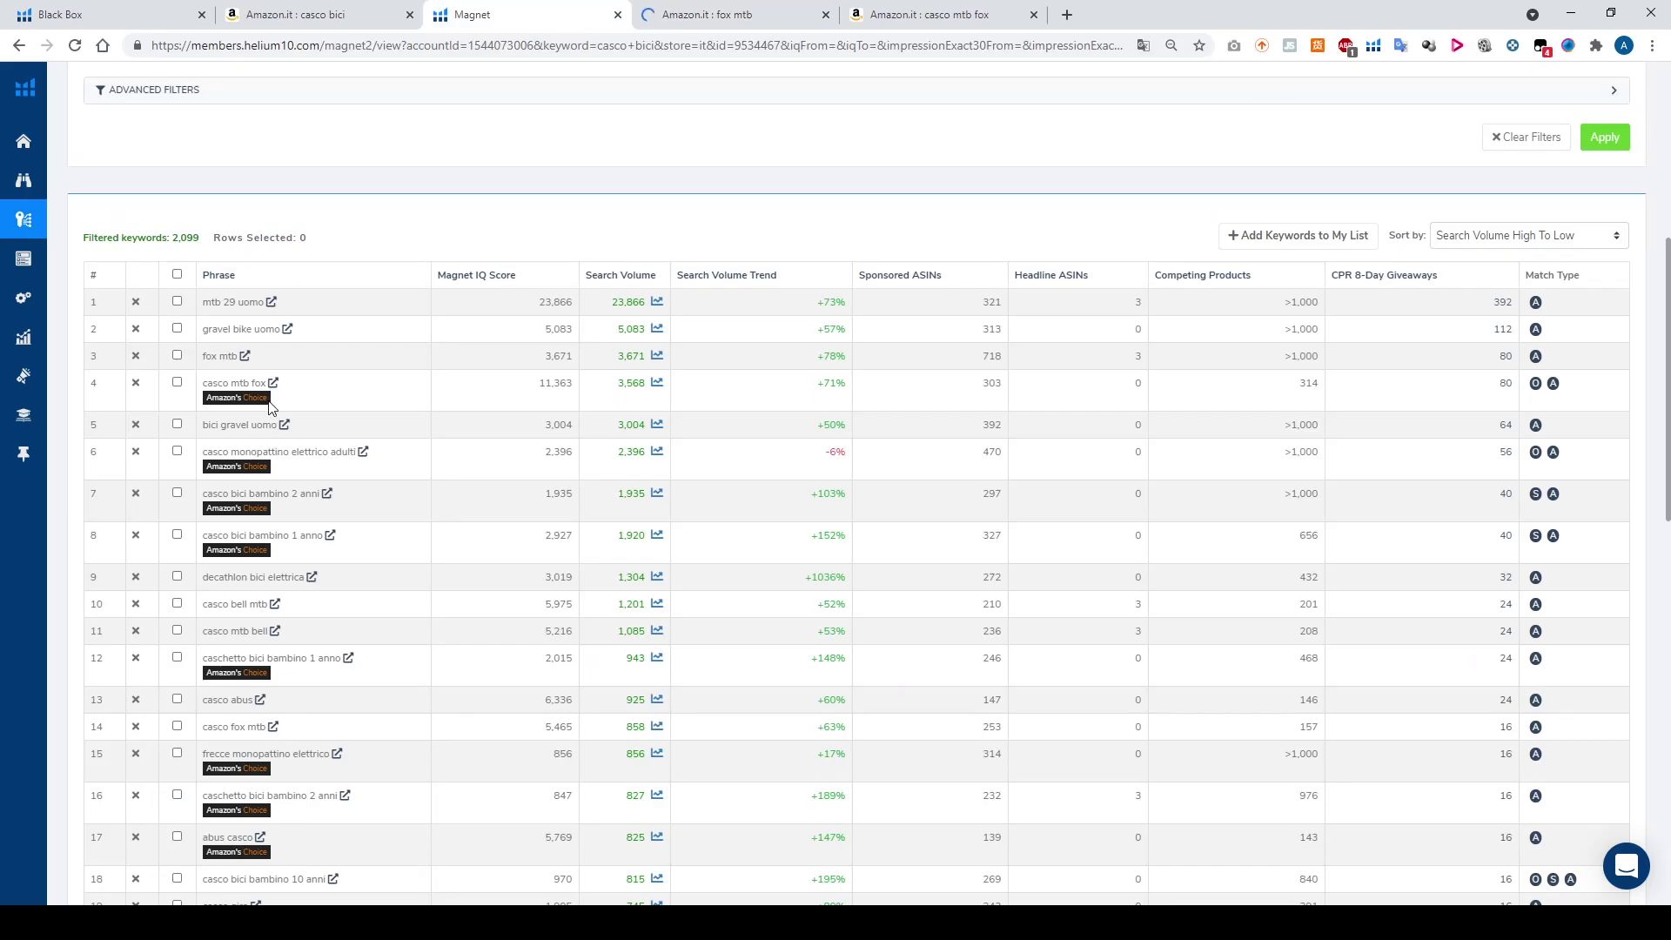
# - Run Xray on the "casco mtb fox" results and compare its revenue and review figures with those for "casco bici"
pyautogui.click(915, 18)
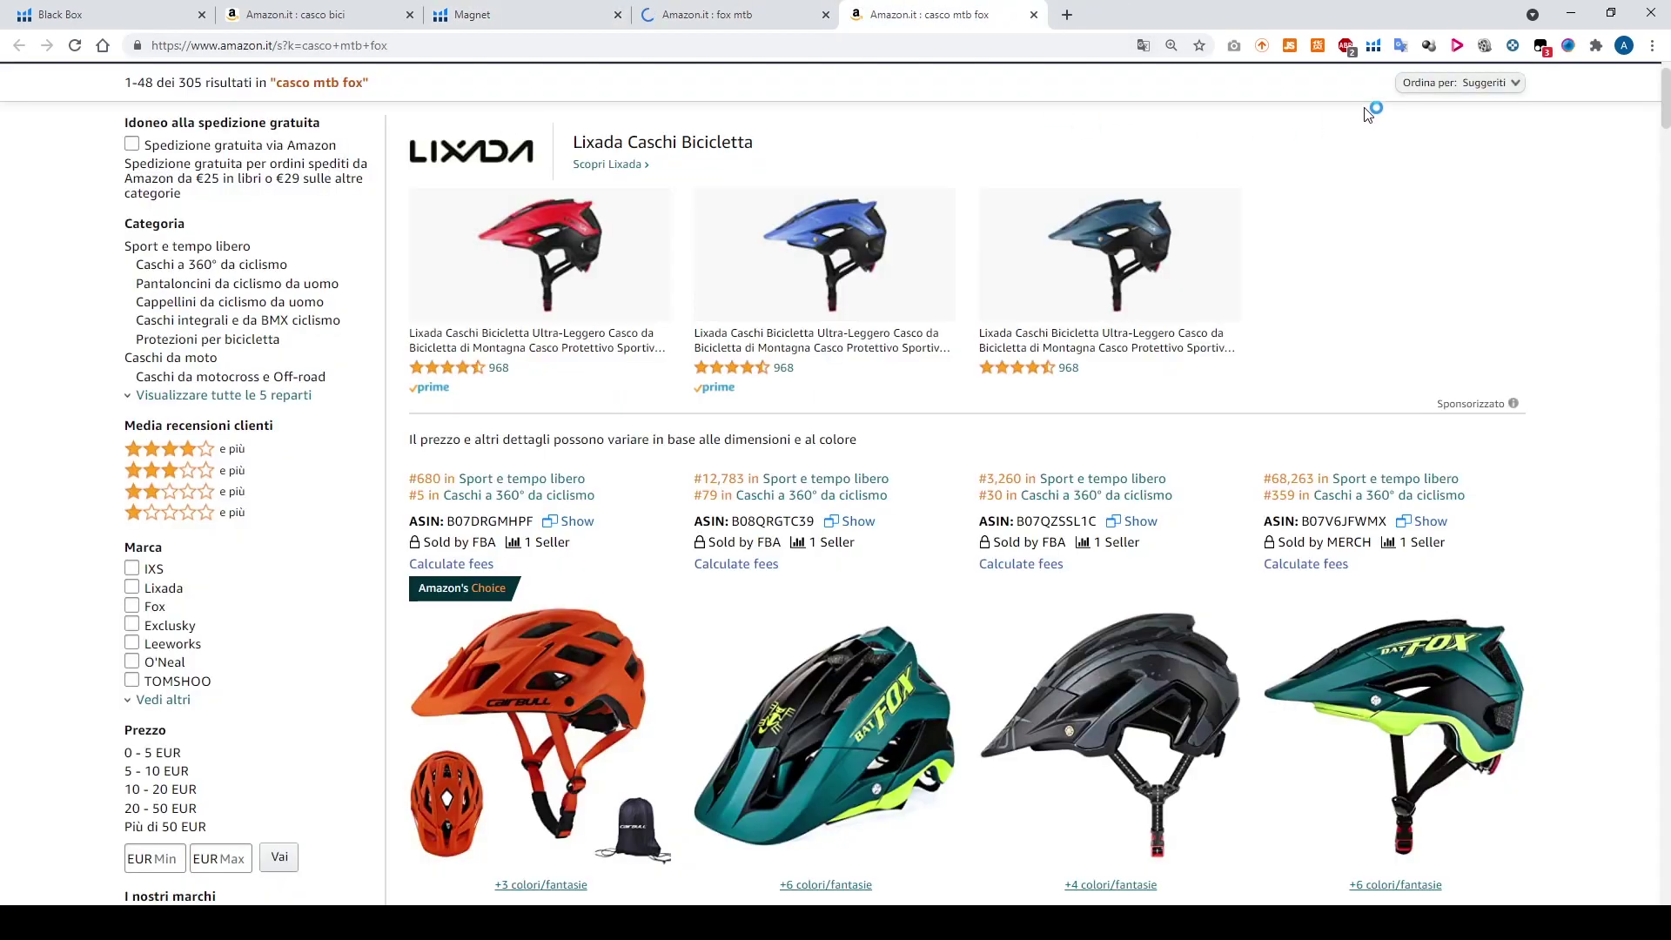
pyautogui.click(1374, 46)
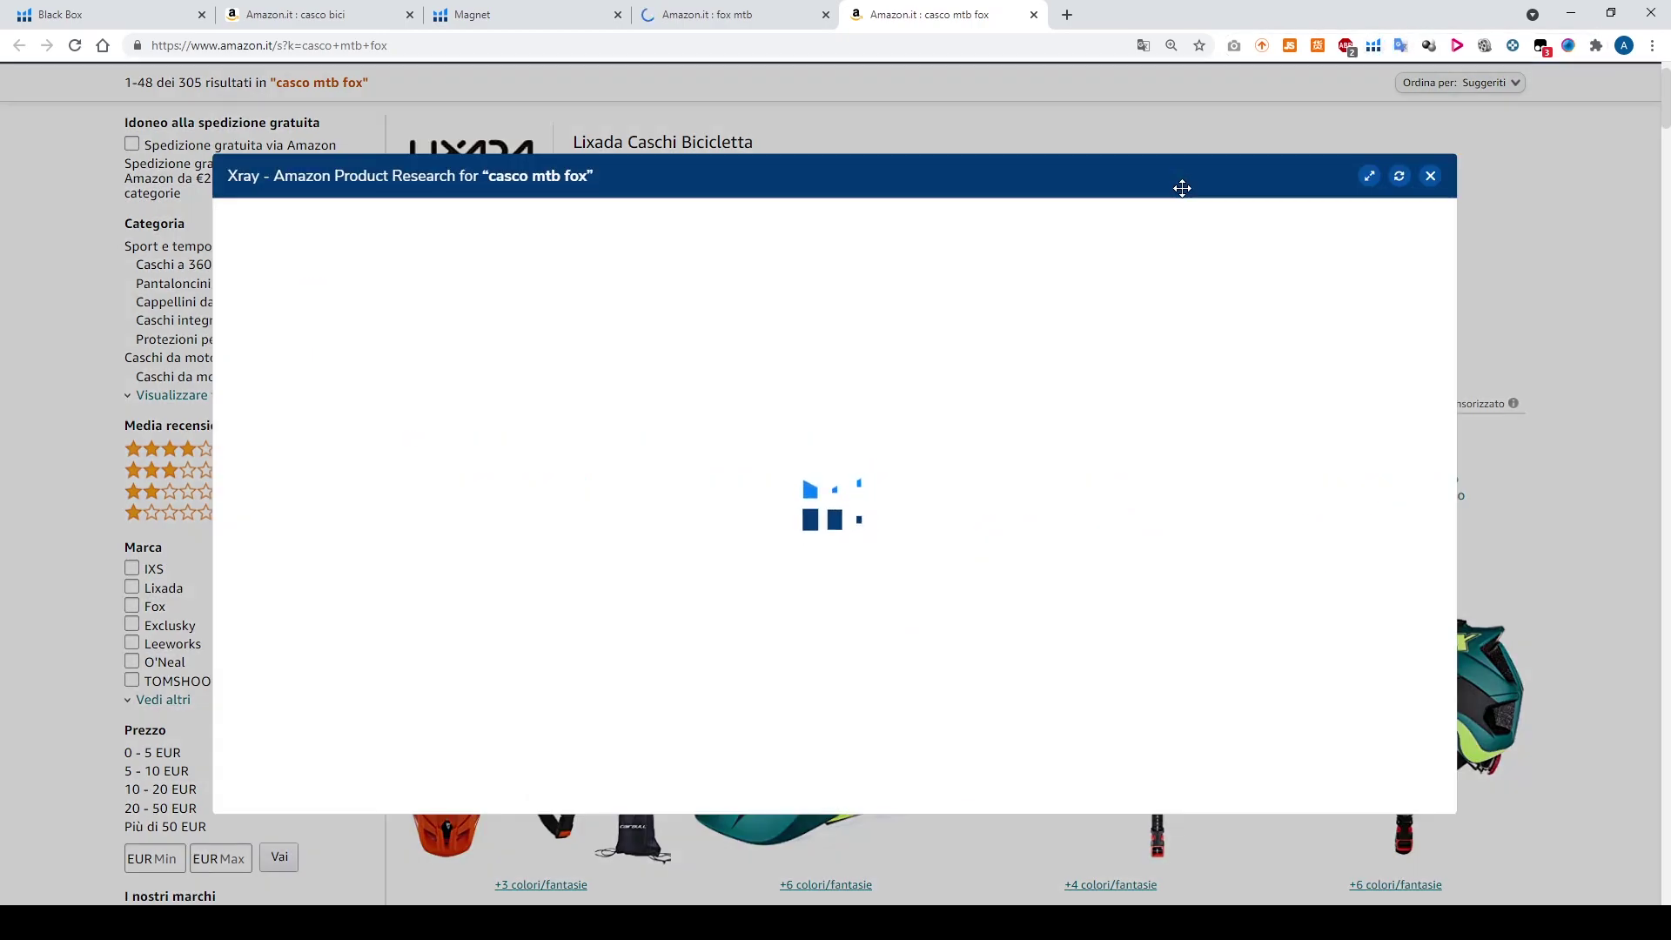
pyautogui.click(312, 26)
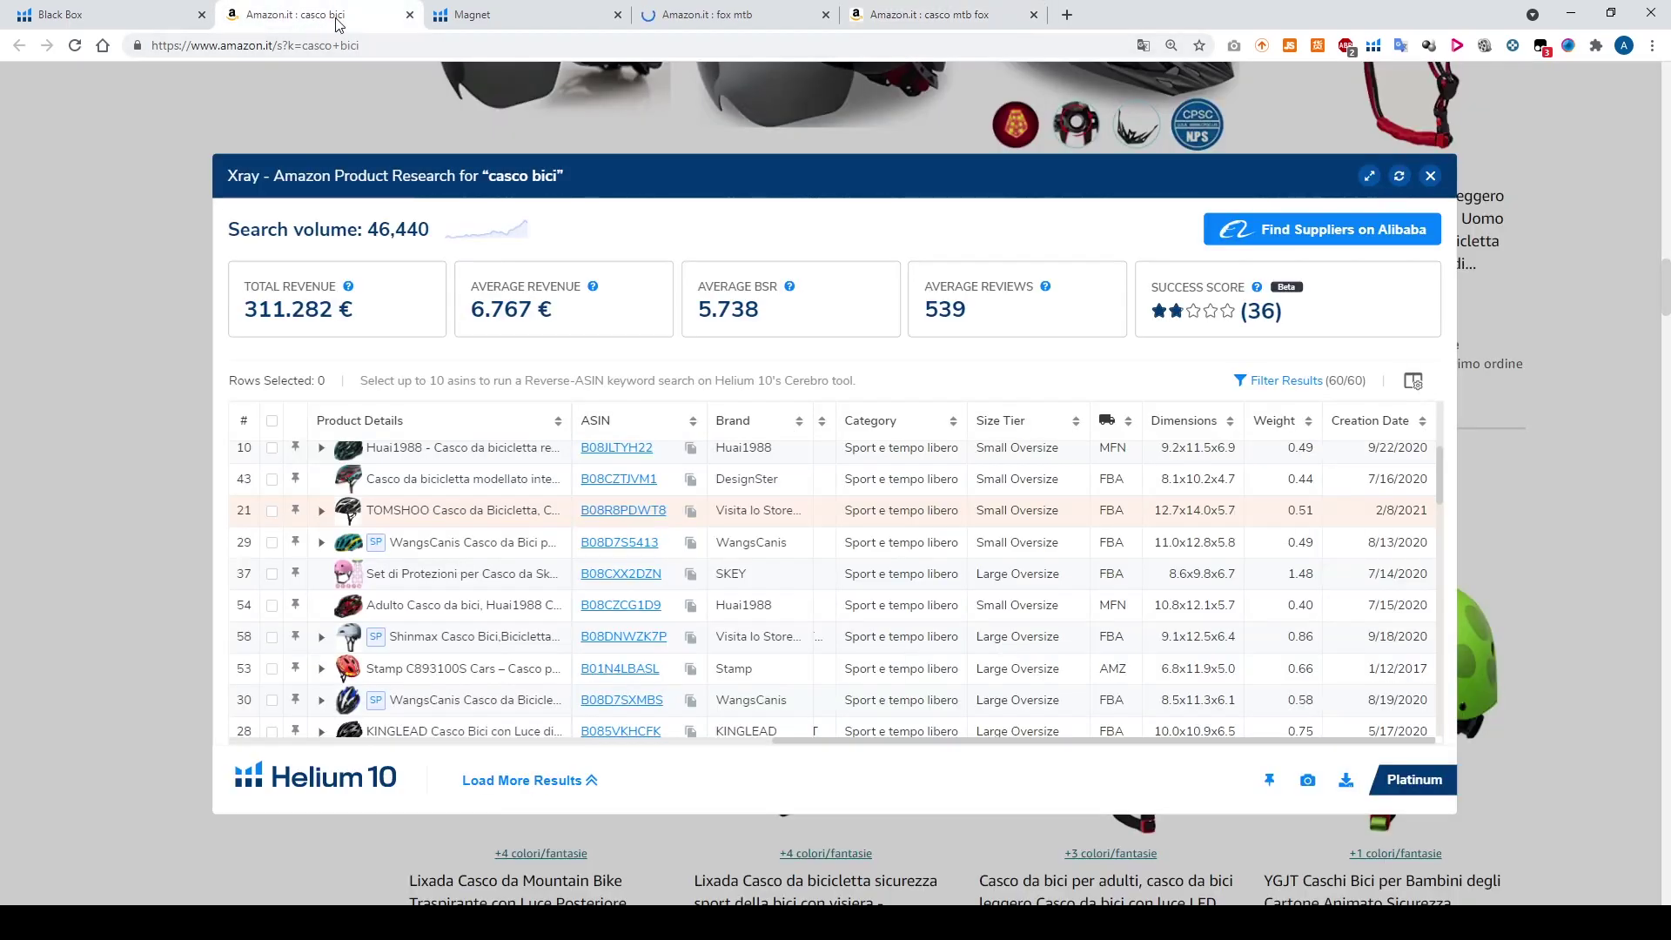
pyautogui.click(896, 14)
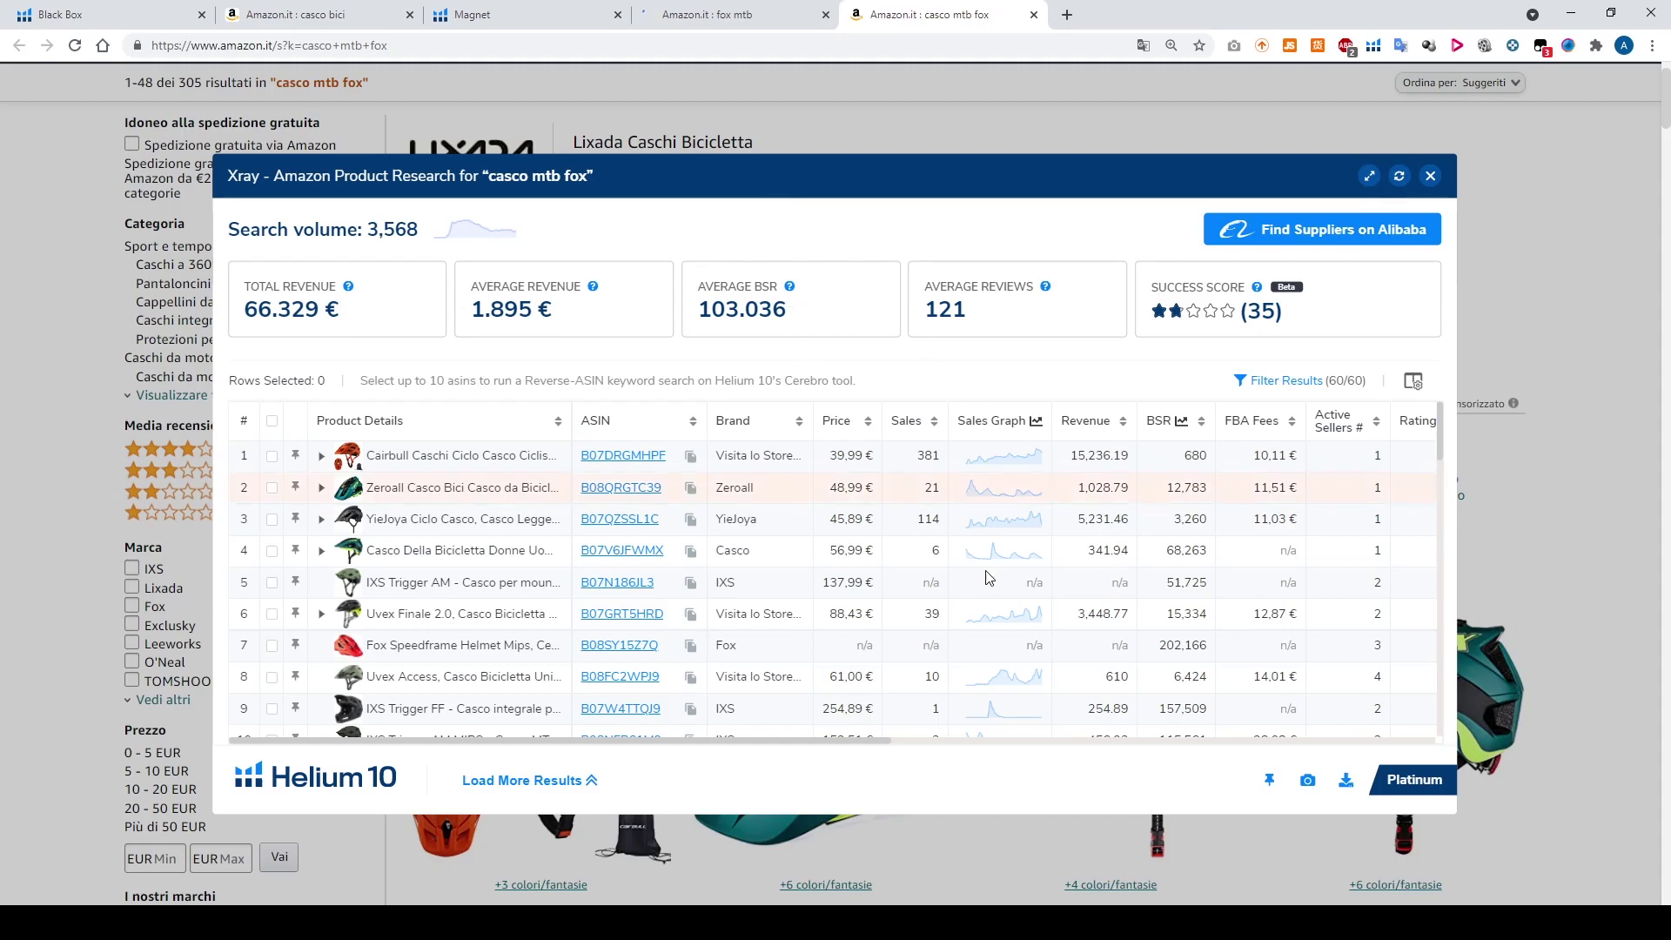
pyautogui.click(1432, 179)
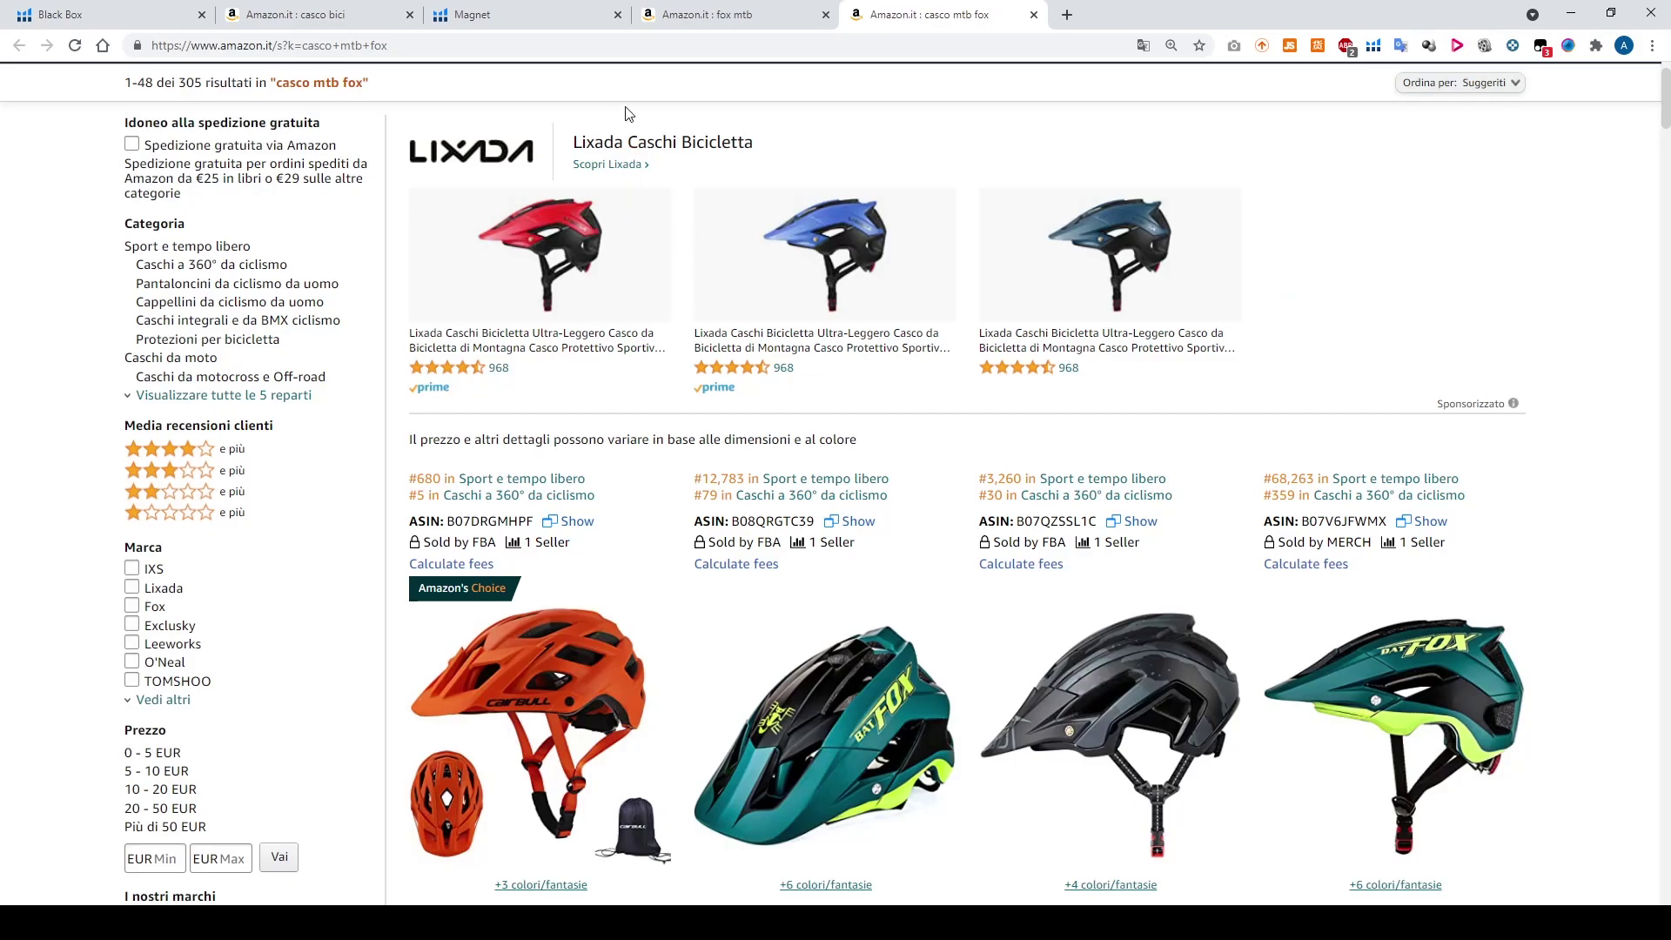
# - Open the Amazon.it results for the Magnet keyword "casco monopattino elettrico adulti", review the helmet listings and run Xray on them
pyautogui.click(529, 34)
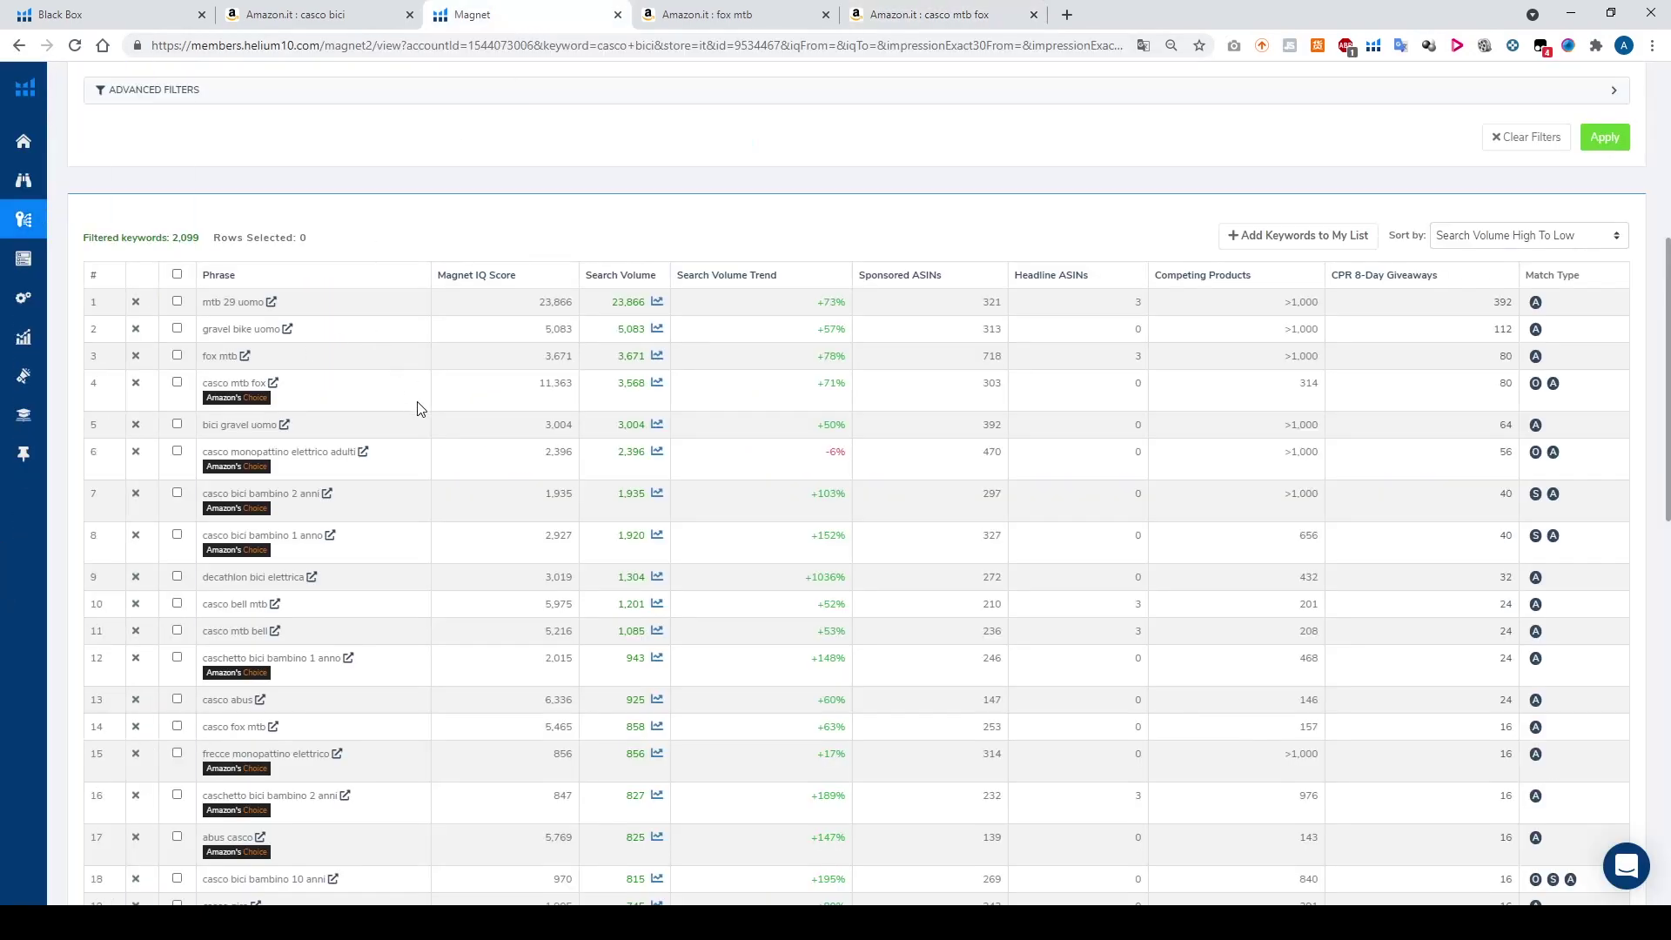
pyautogui.click(363, 452)
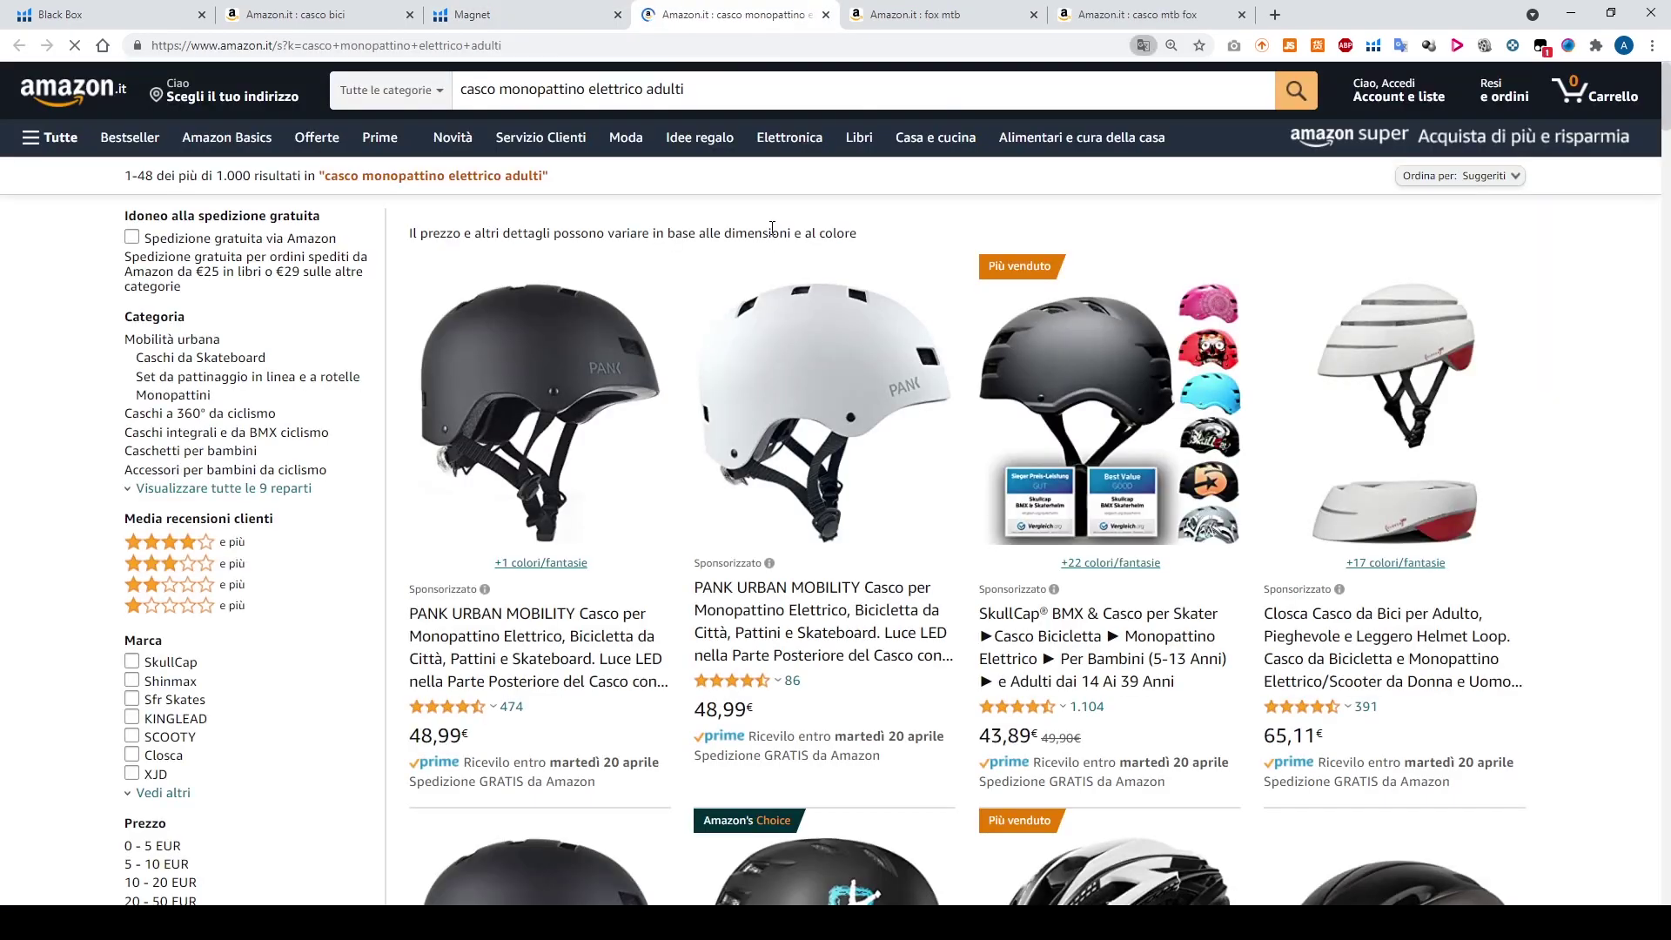
pyautogui.scroll(-18, 728, 564)
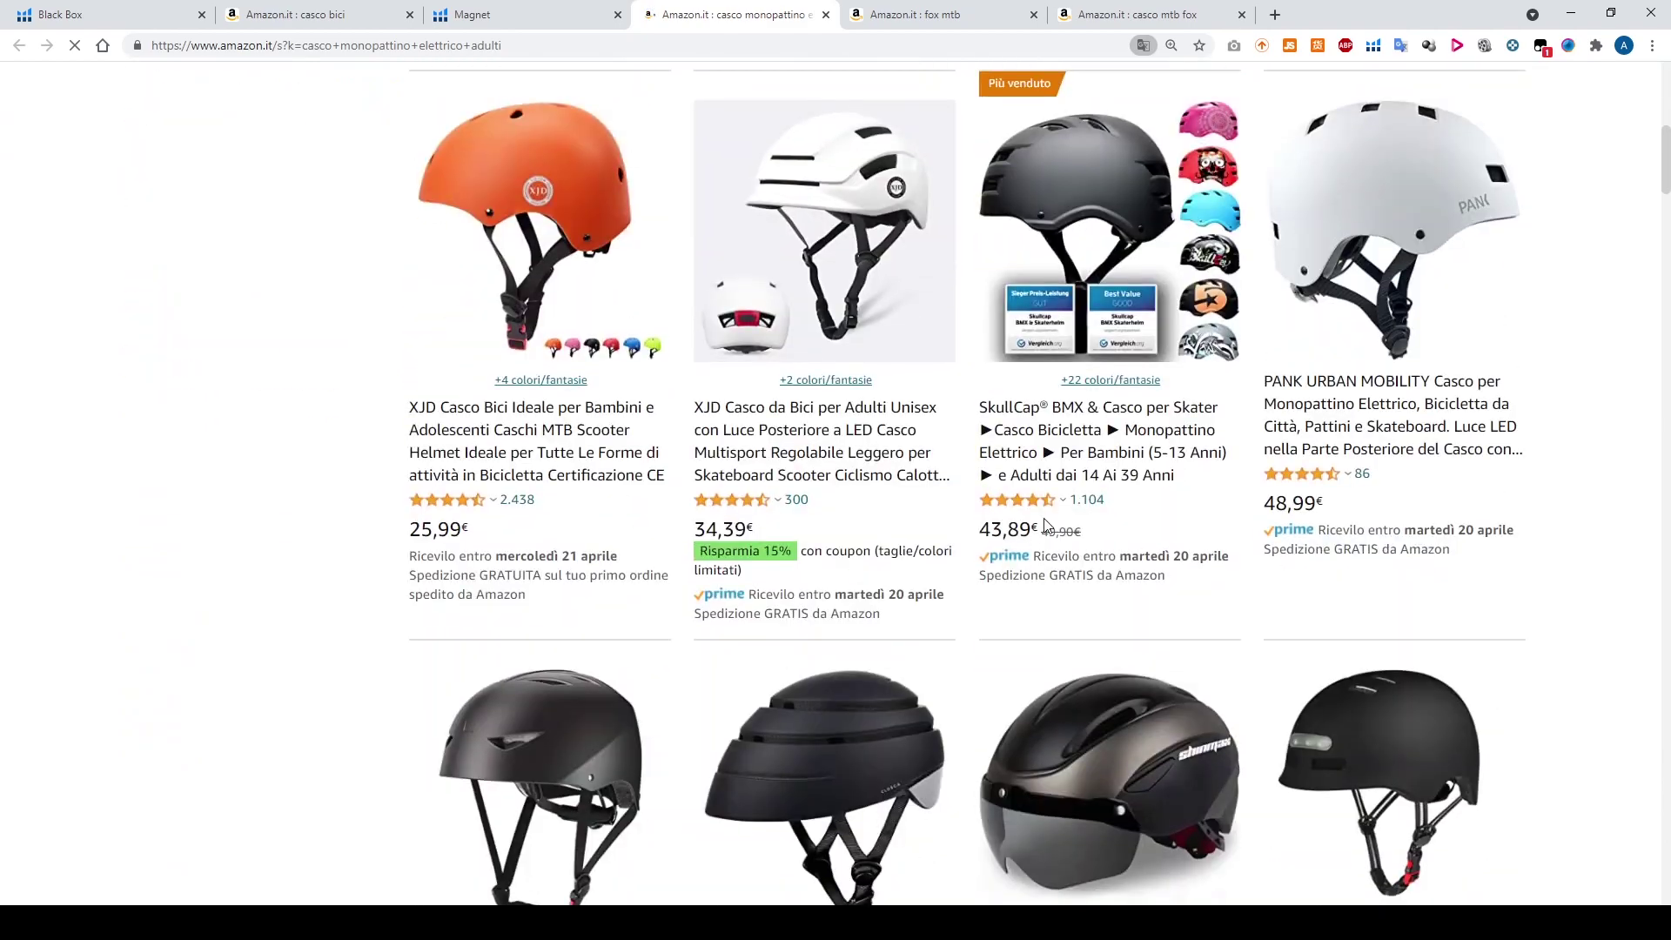
pyautogui.scroll(-3, 1102, 402)
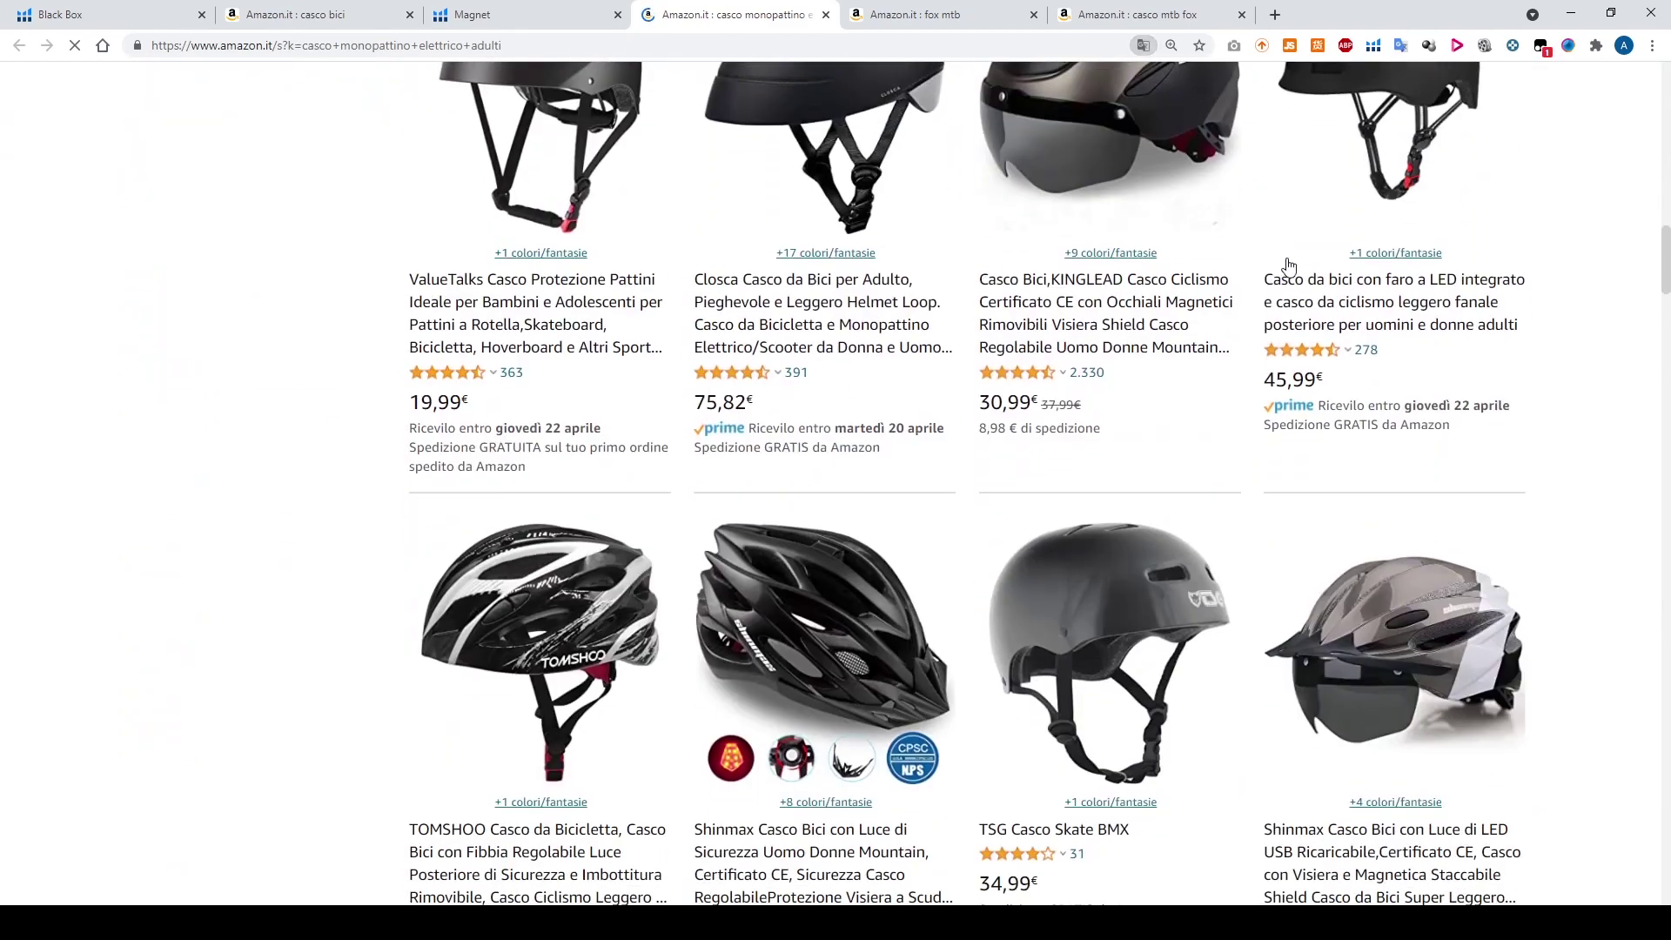
pyautogui.scroll(-3, 1285, 274)
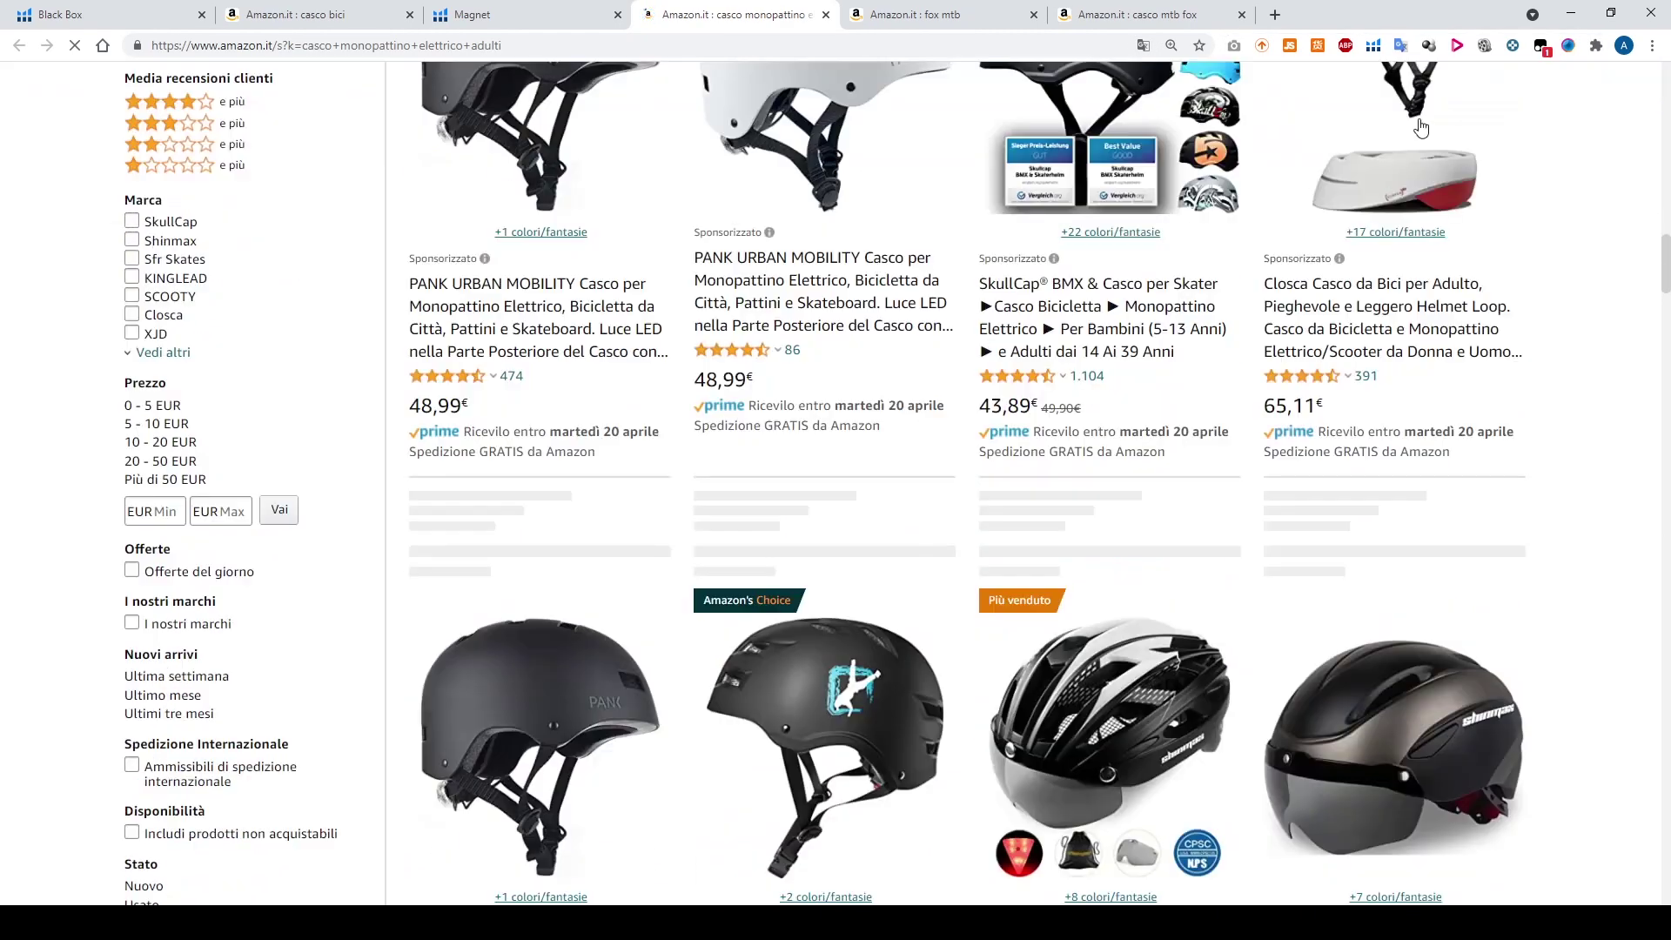
pyautogui.click(1372, 48)
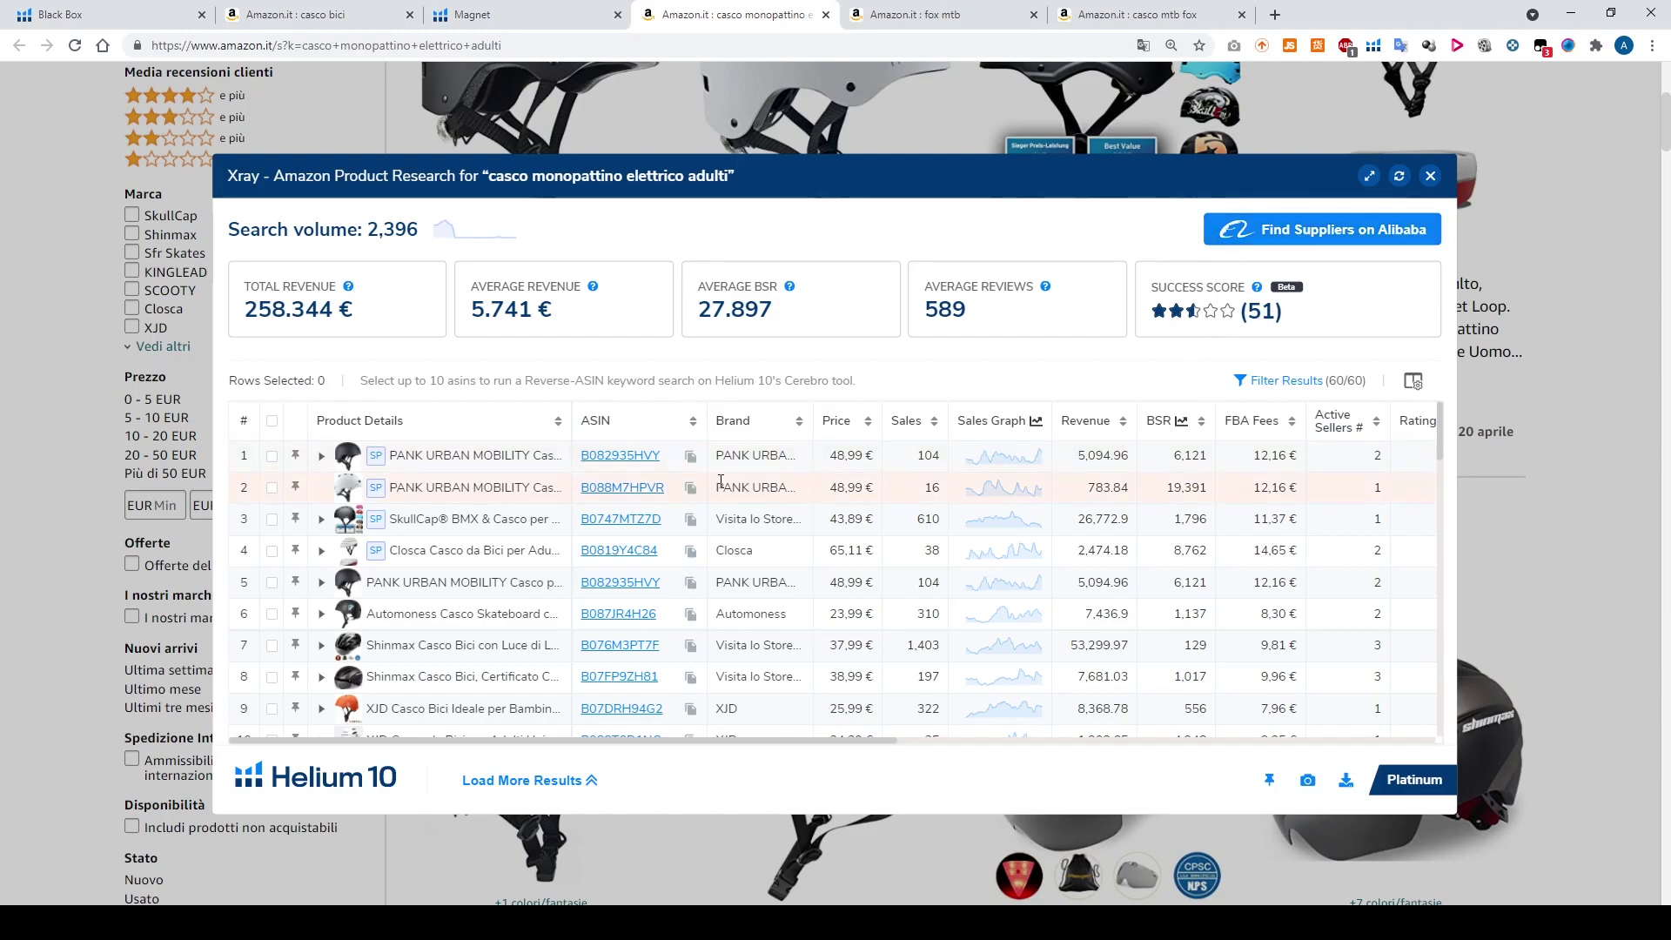
# - View the one-year search volume history for "casco monopattino elettrico adulti" in Xray and close the chart
pyautogui.click(444, 230)
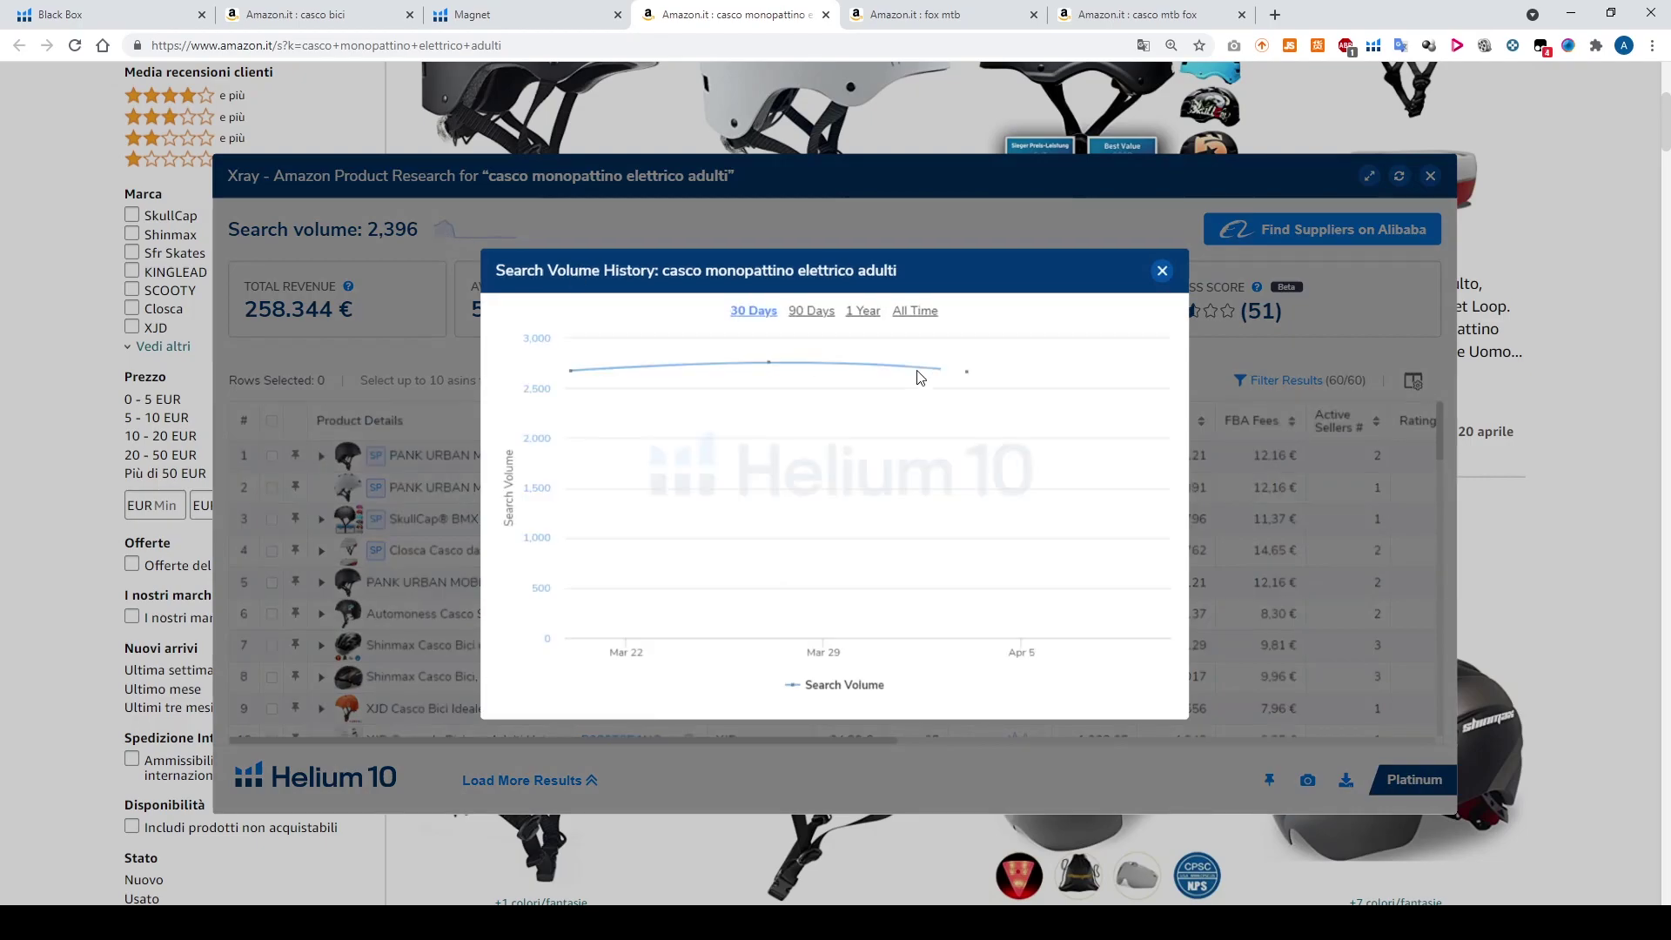
pyautogui.click(861, 315)
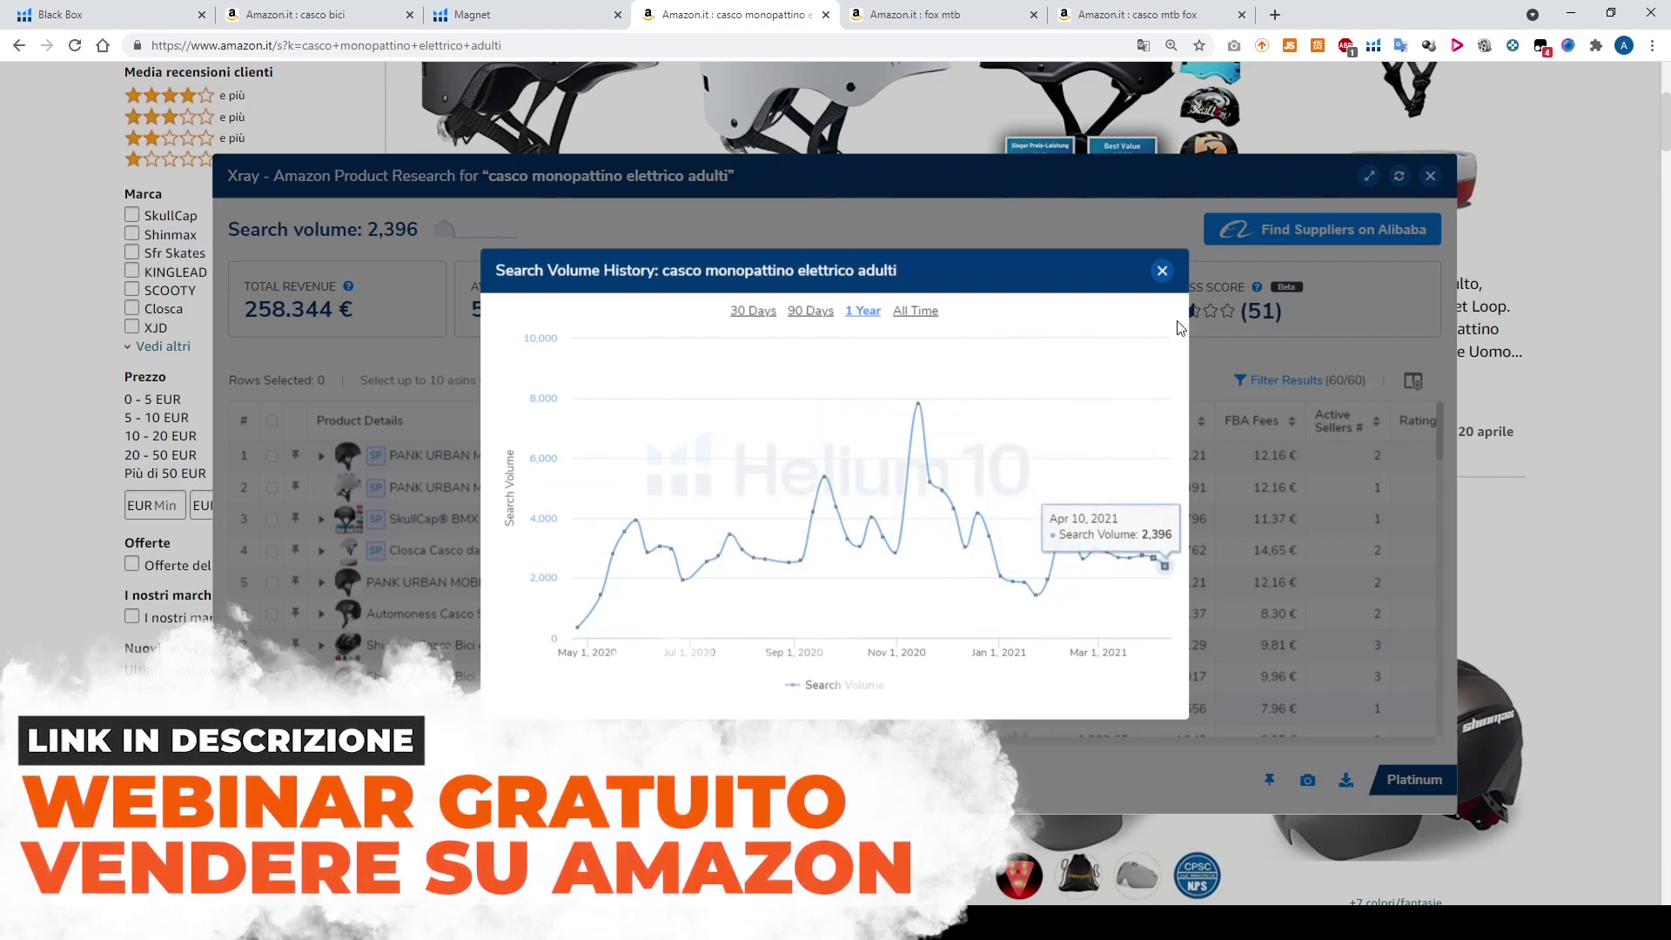
pyautogui.click(1162, 271)
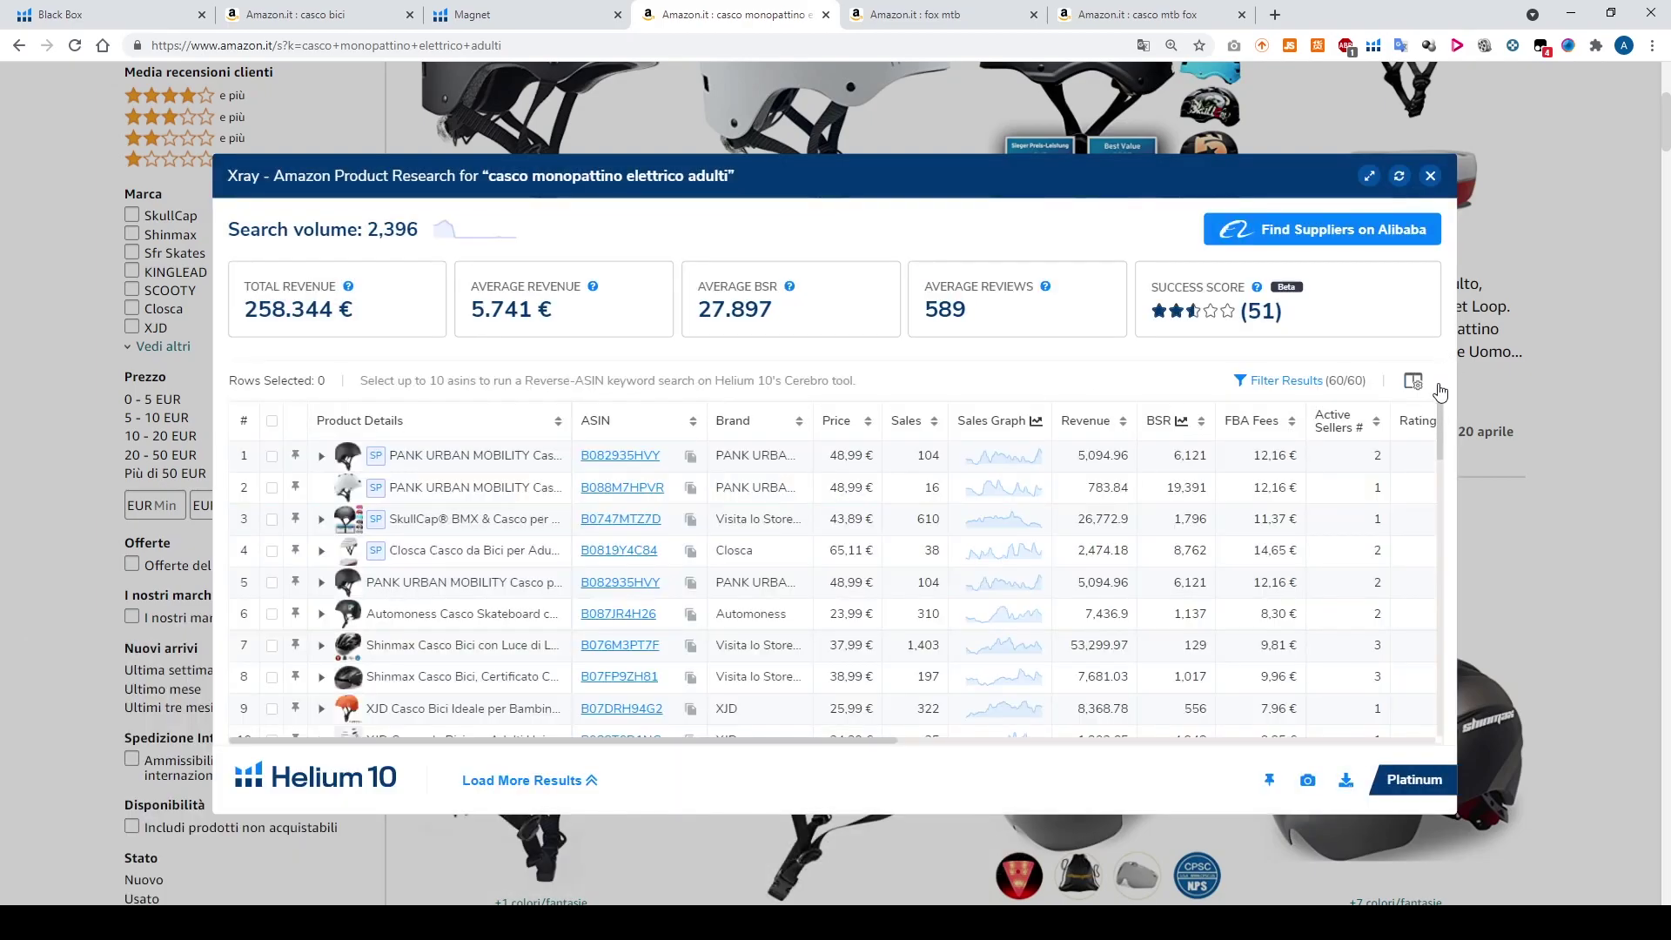
# - Sort the "casco monopattino elettrico adulti" Xray results by creation date, newest first
pyautogui.moveTo(864, 754); pyautogui.dragTo(1418, 696)
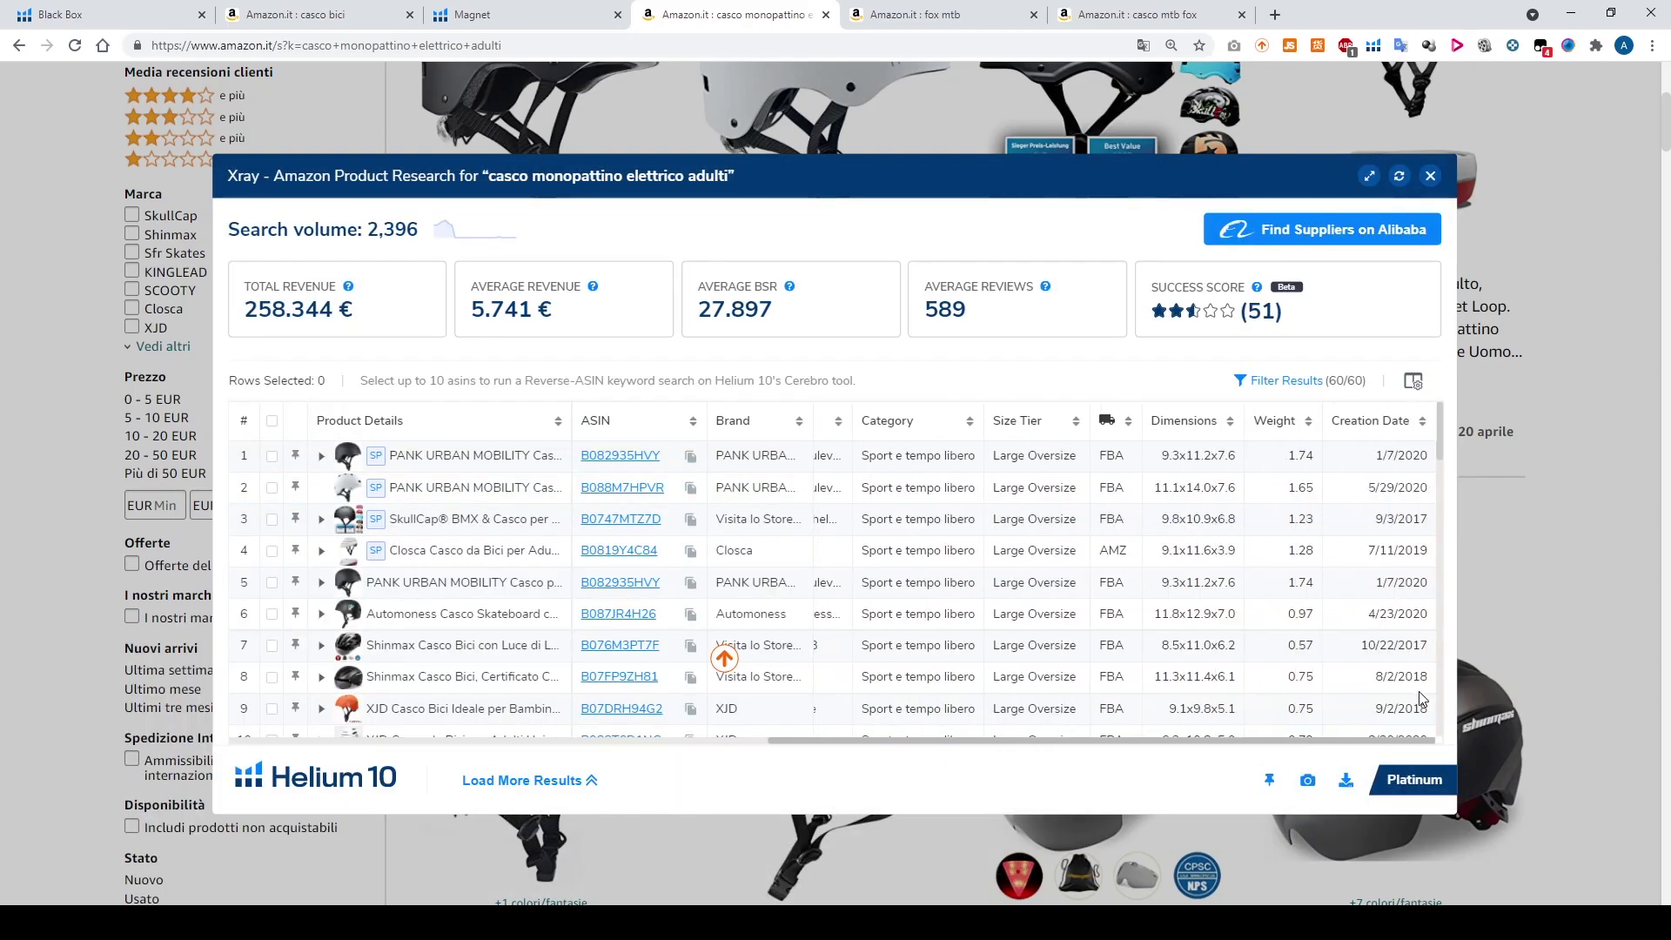
pyautogui.click(1421, 420)
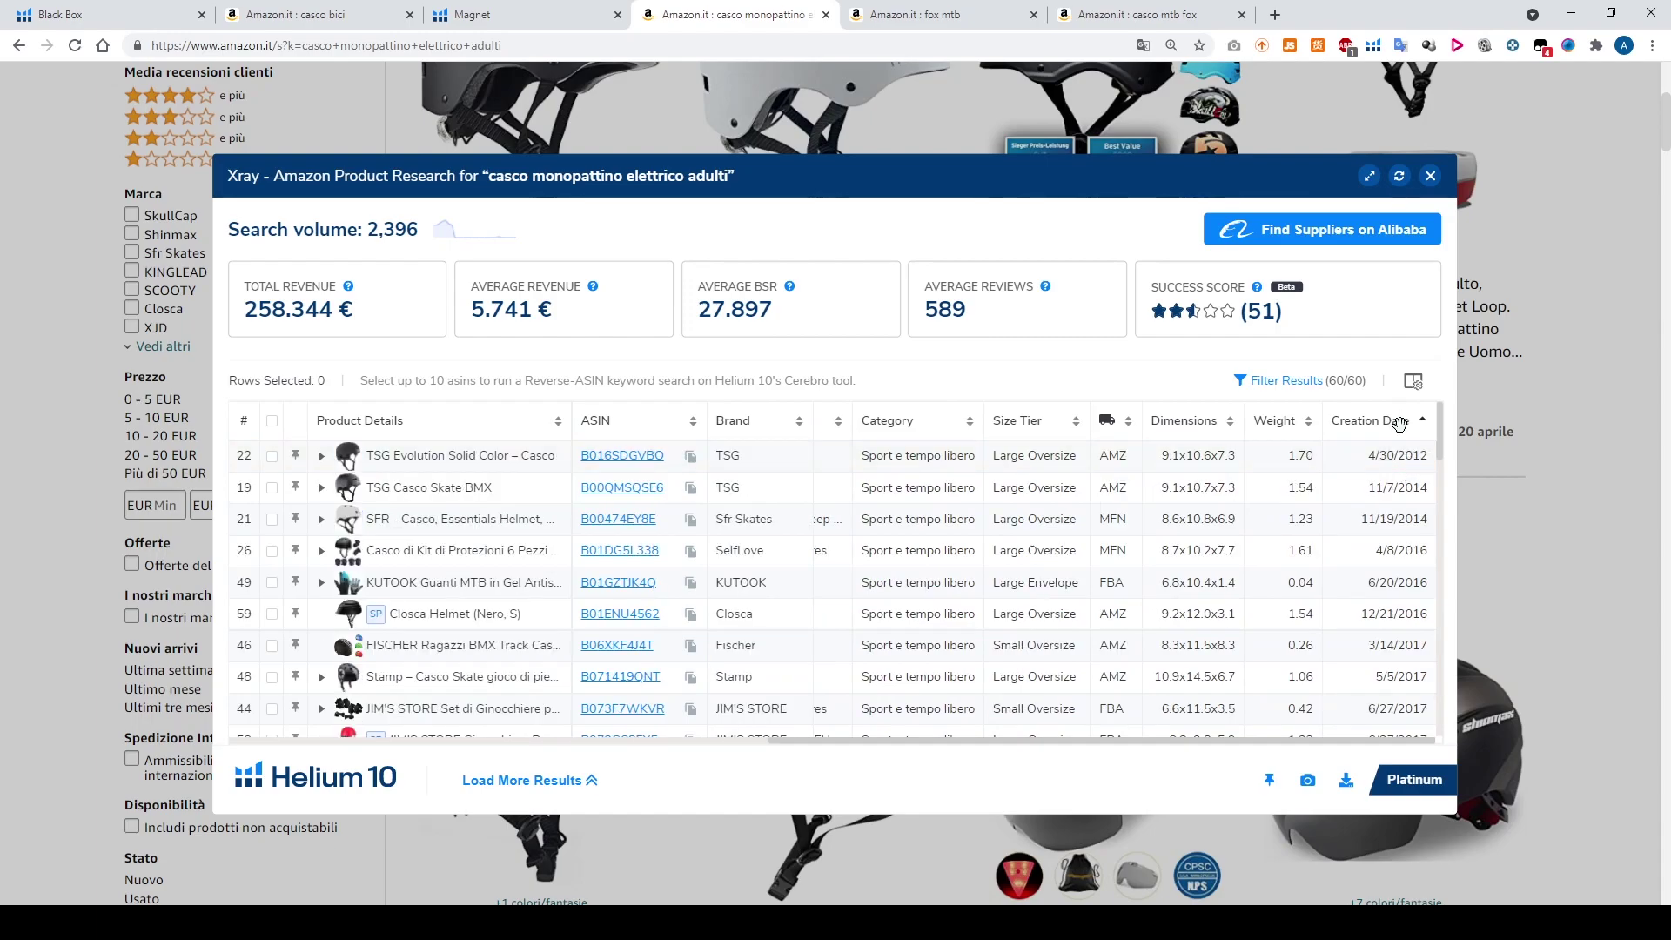
pyautogui.click(1398, 422)
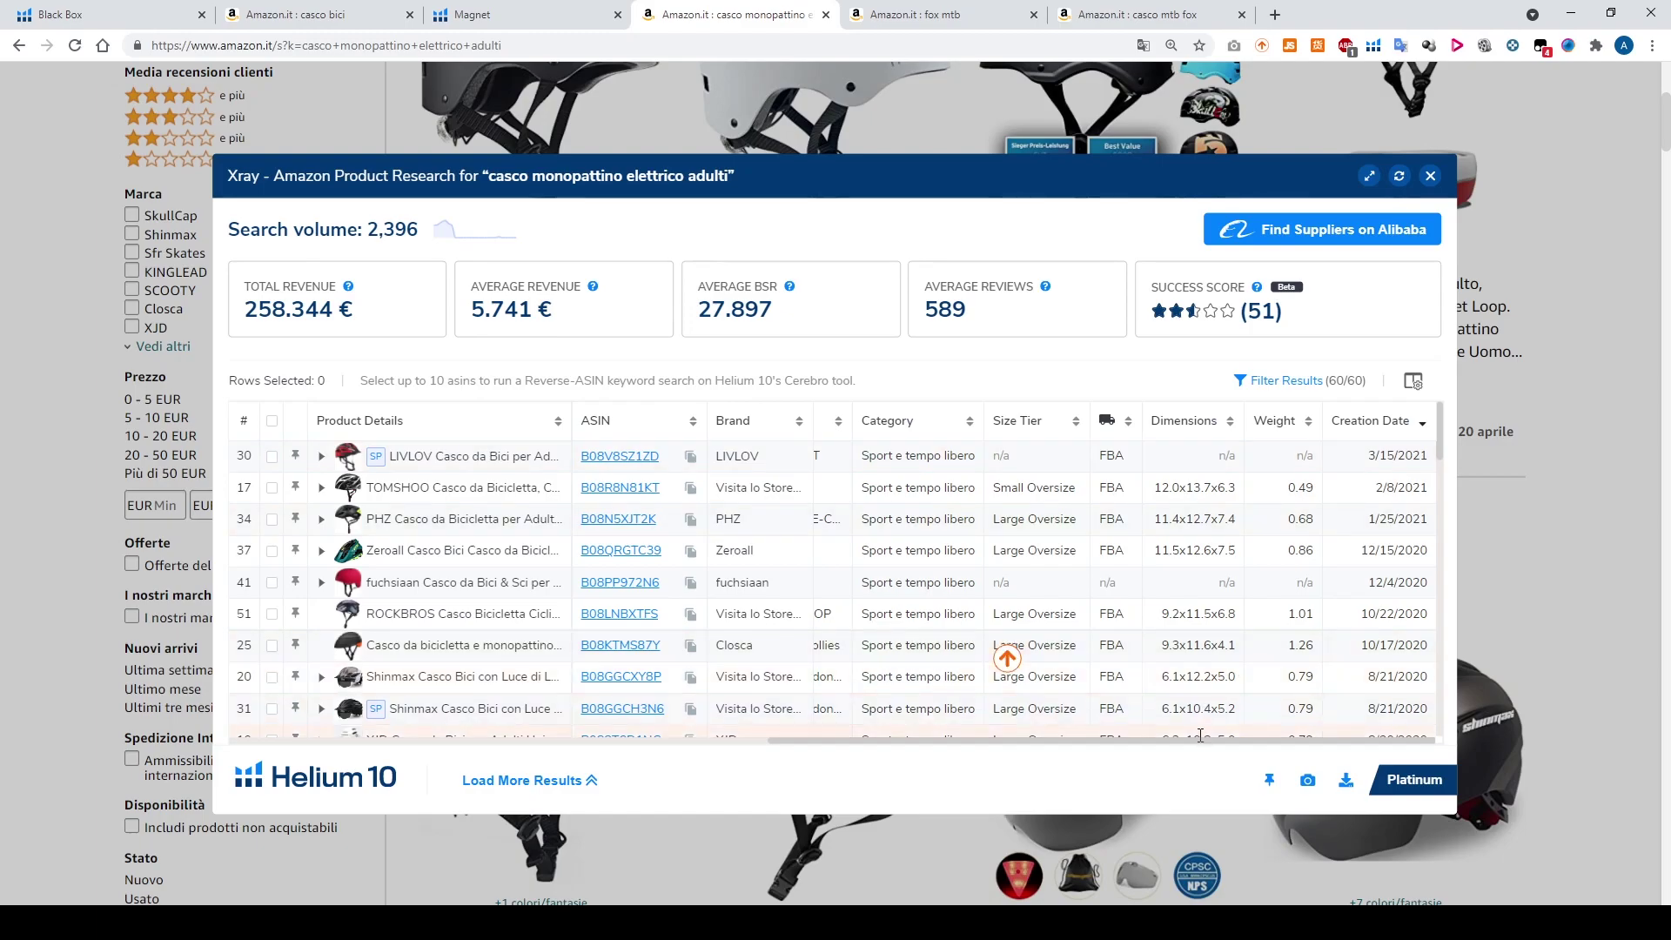
pyautogui.moveTo(1205, 742); pyautogui.dragTo(1201, 742)
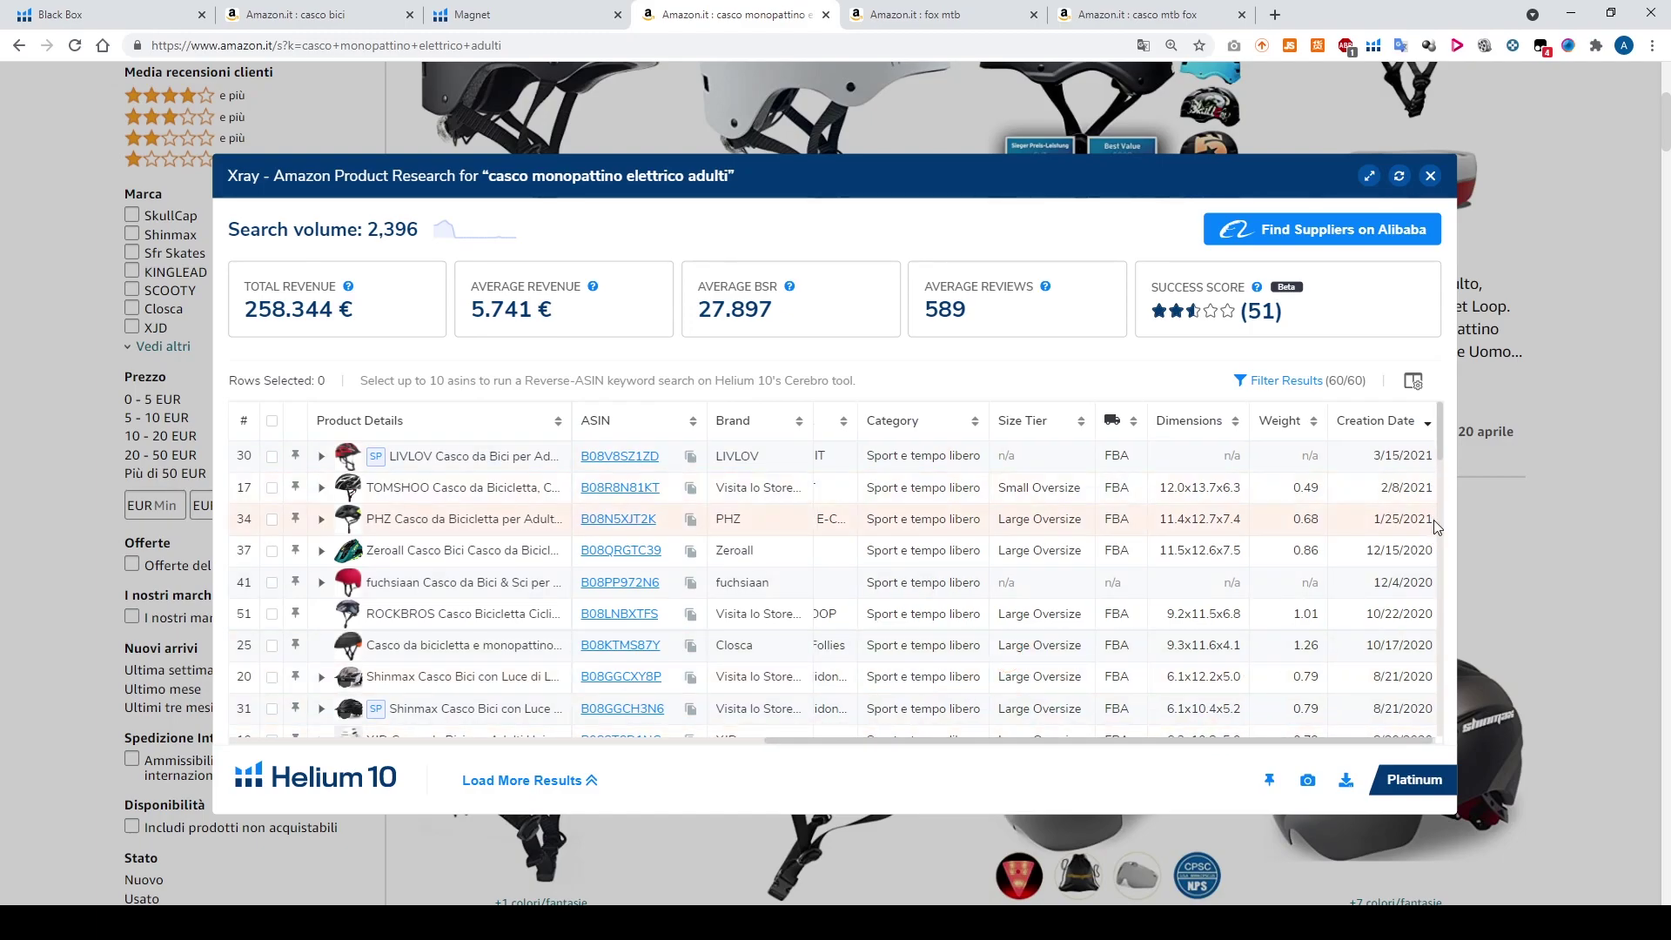
# - Review the sales, revenue and BSR of the most recently created scooter helmet listings, comparing them with the older ones
pyautogui.moveTo(996, 741); pyautogui.dragTo(392, 727)
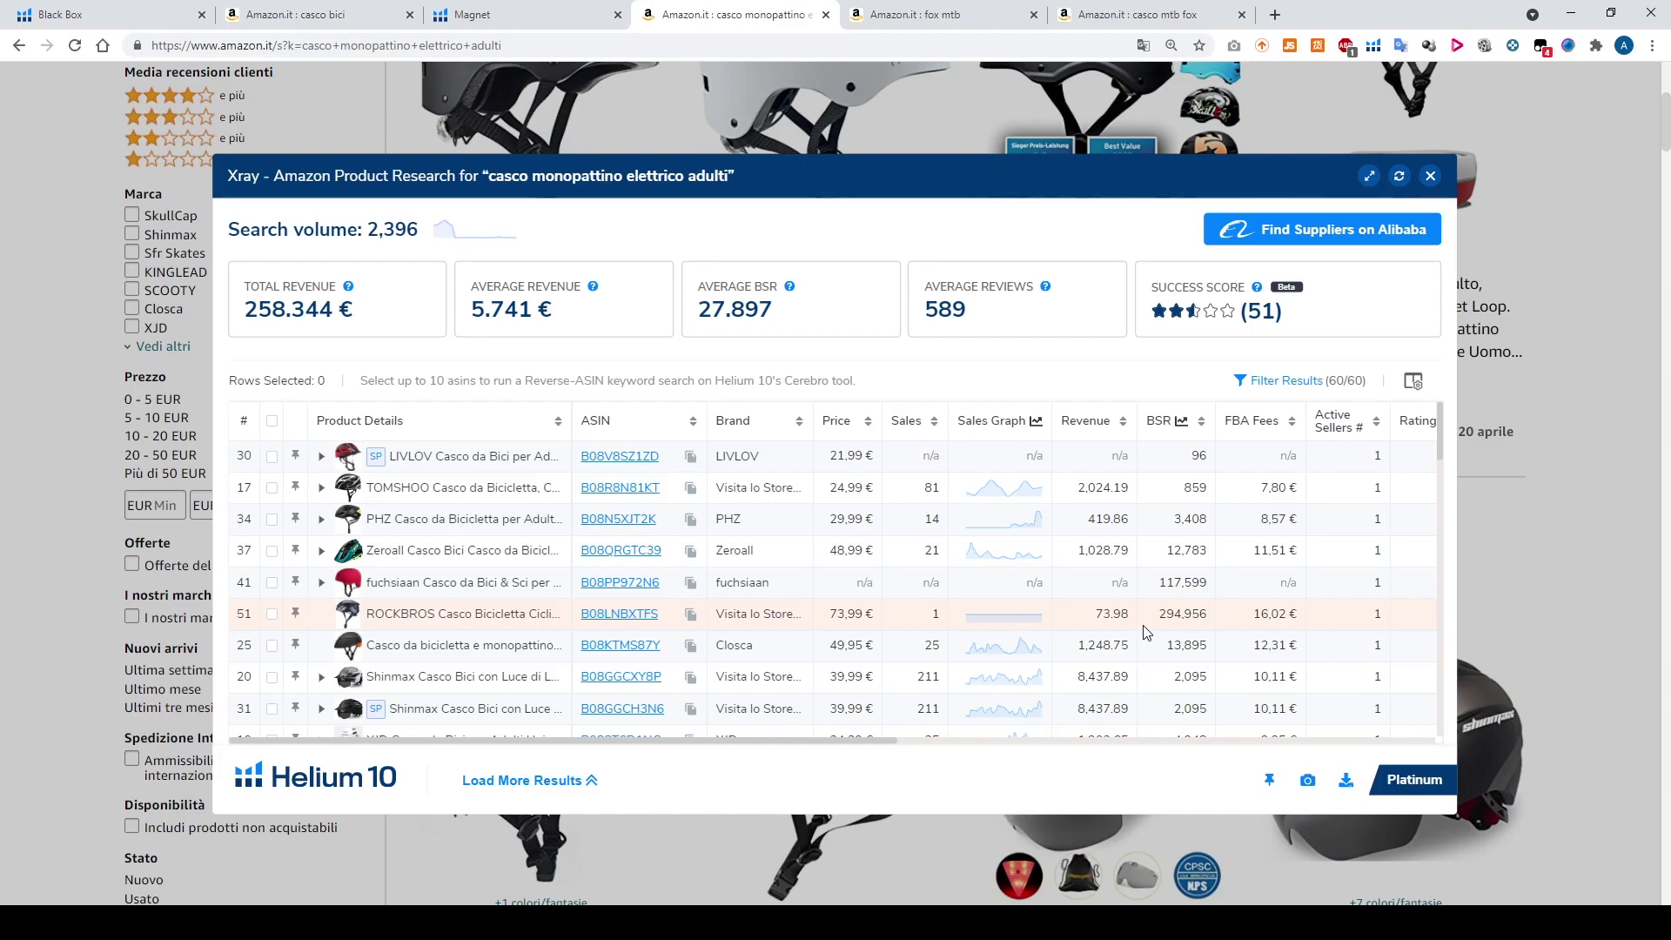
pyautogui.hscroll(5, 1322, 701)
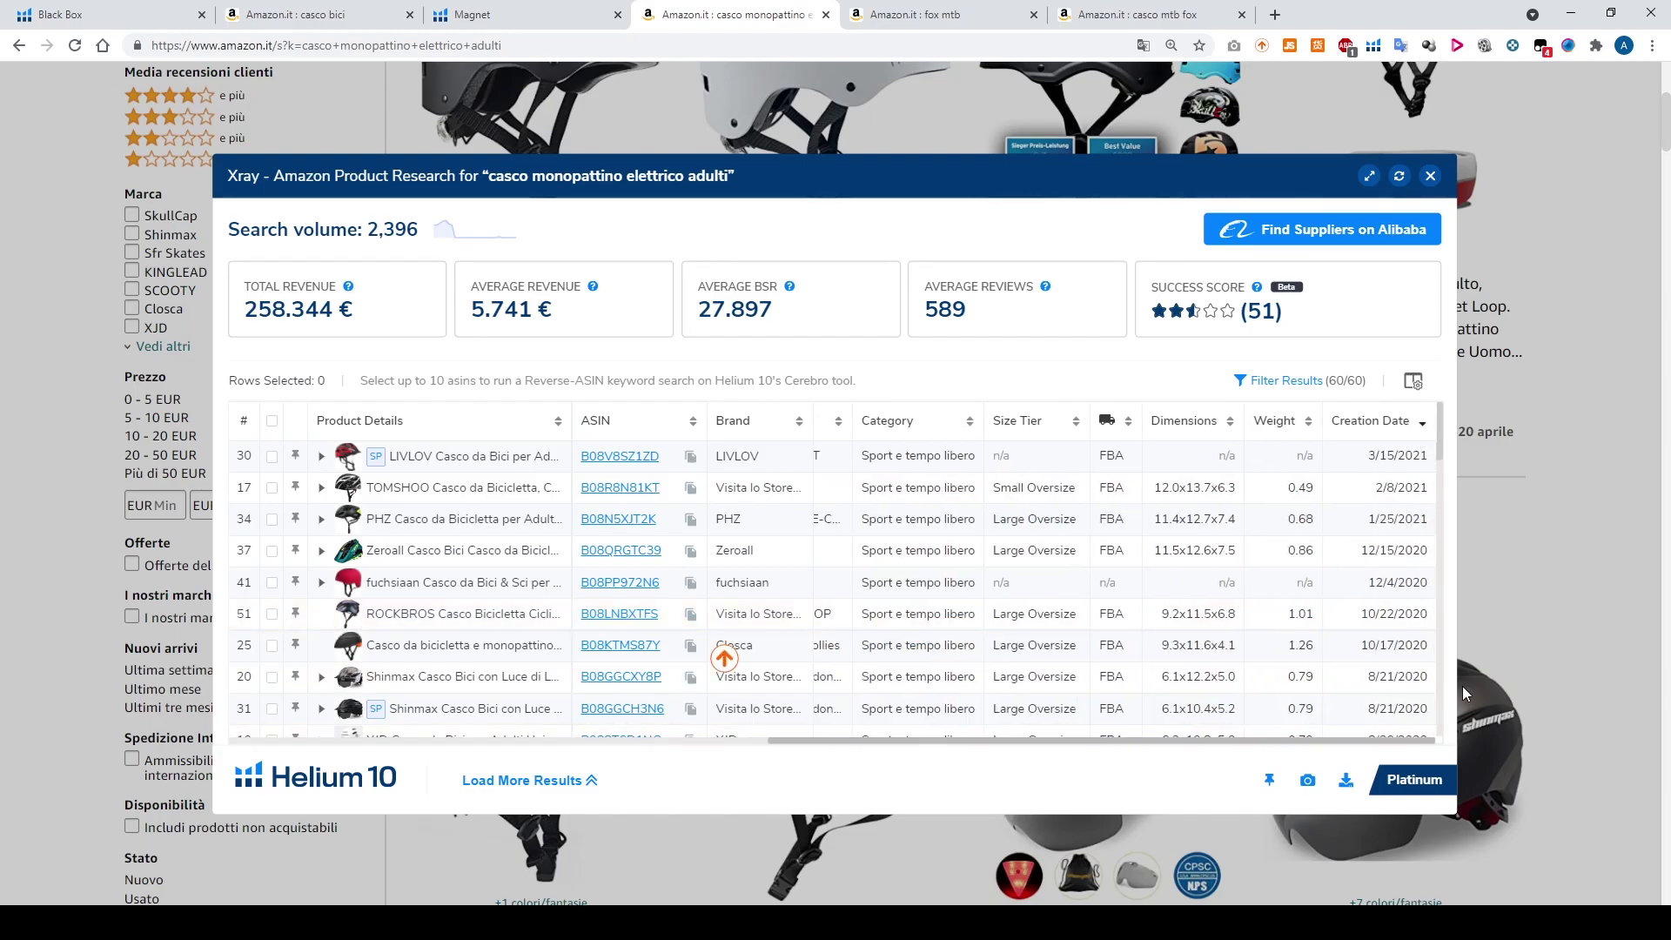
pyautogui.hscroll(-5, 1322, 701)
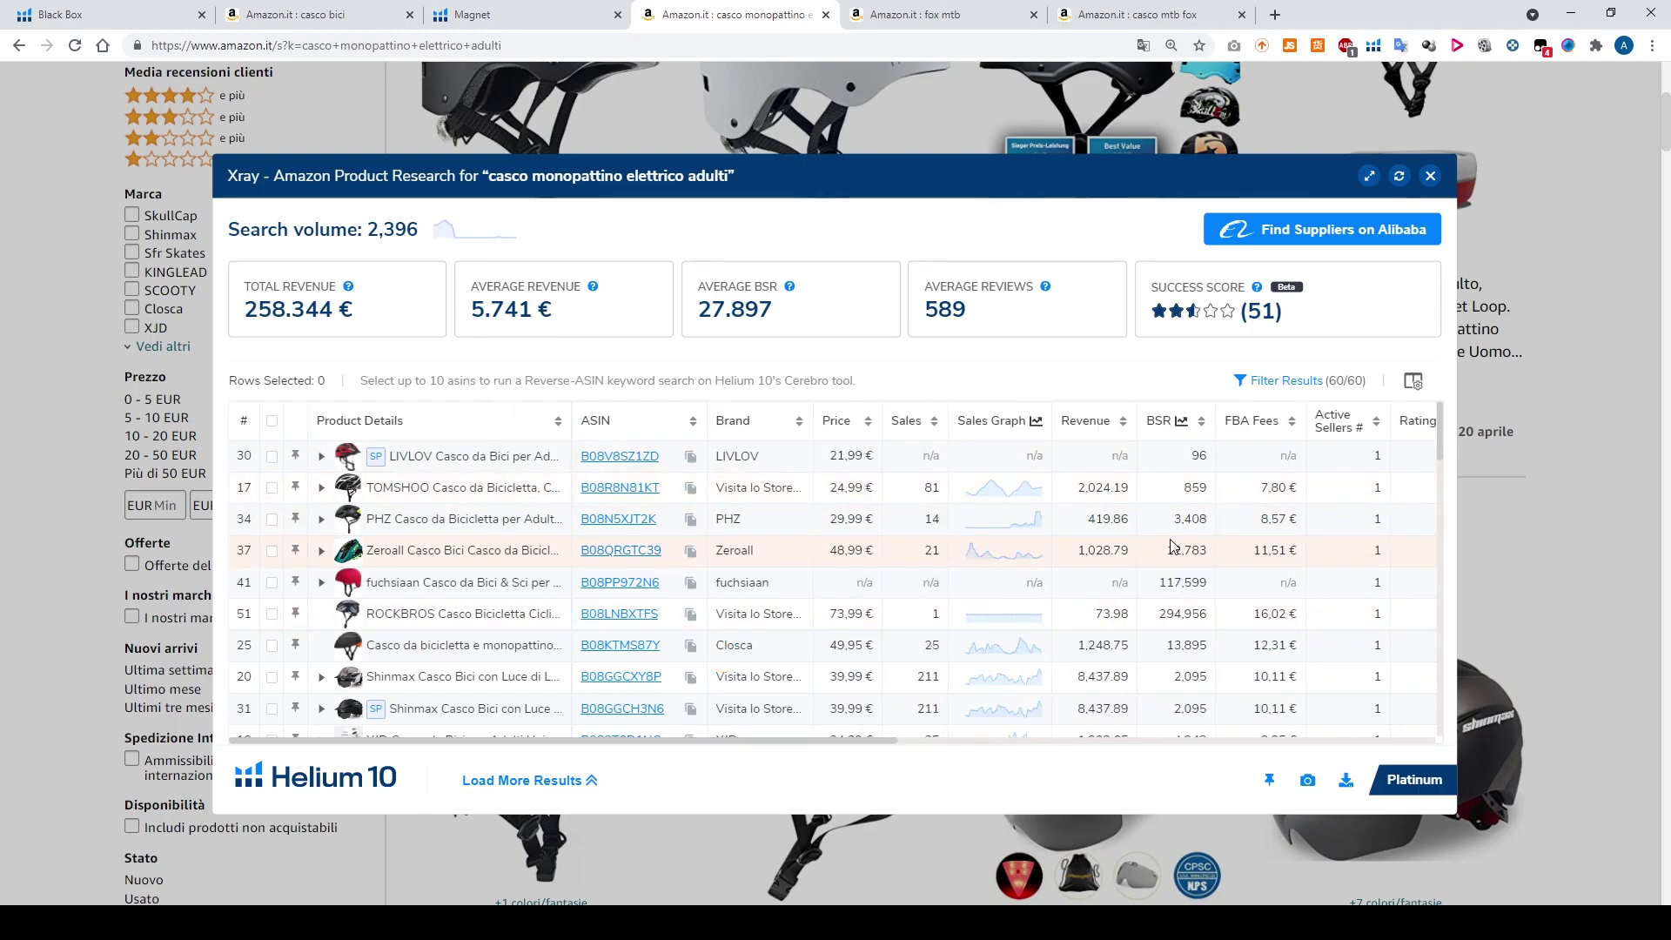
pyautogui.scroll(-8, 554, 545)
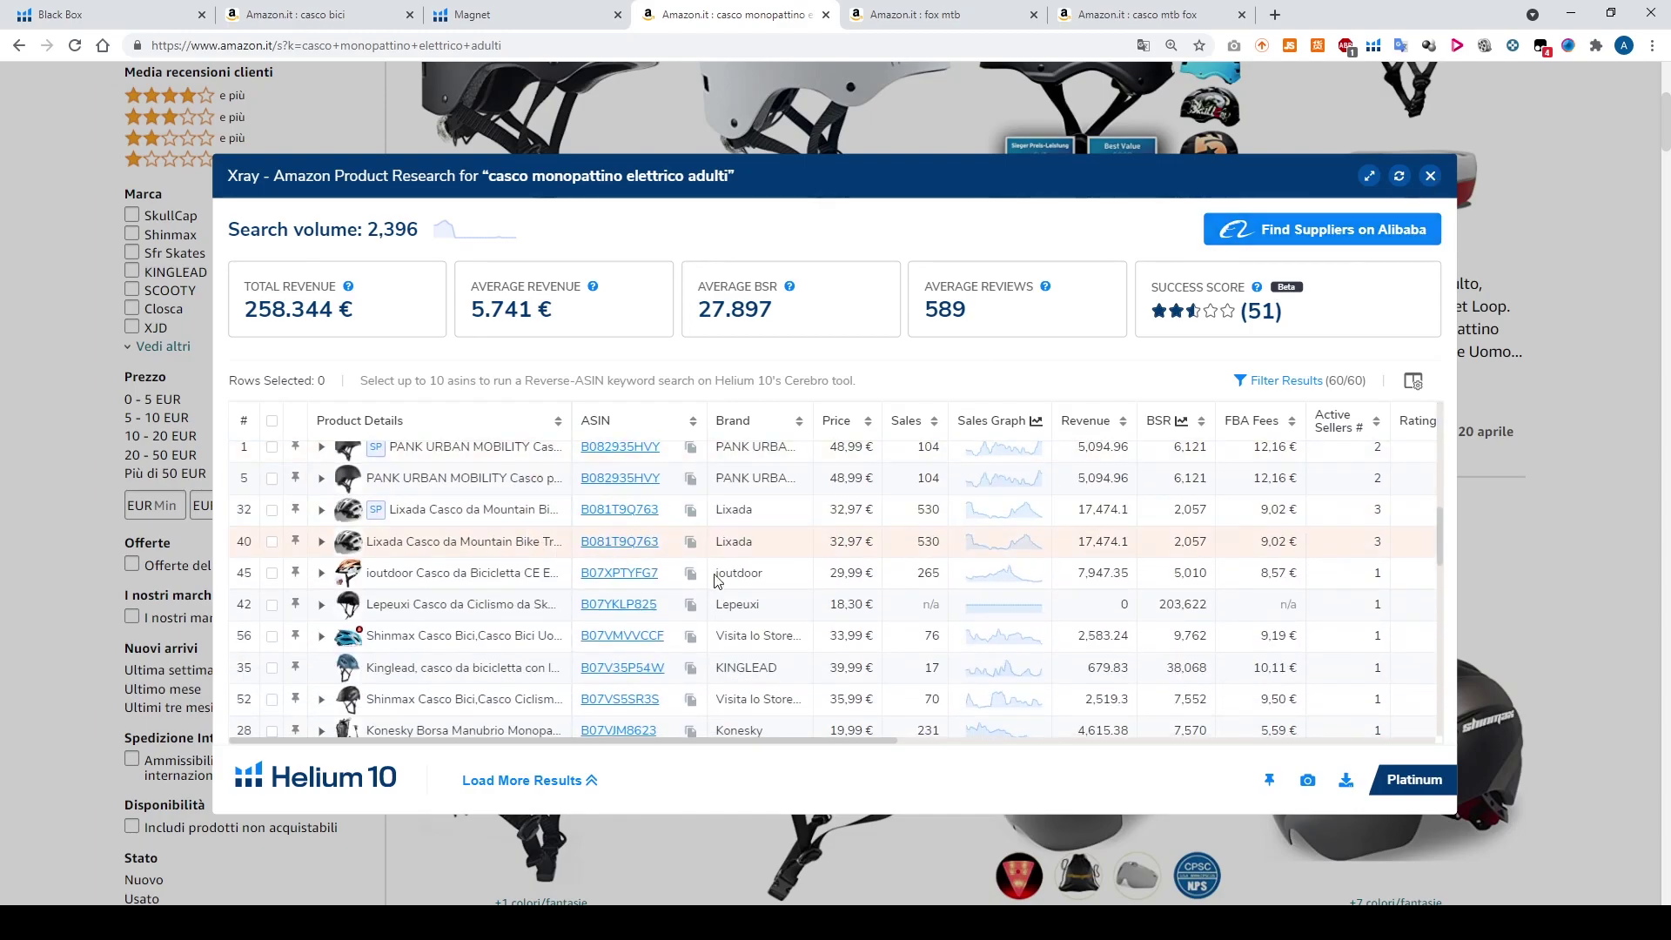
pyautogui.scroll(10, 699, 581)
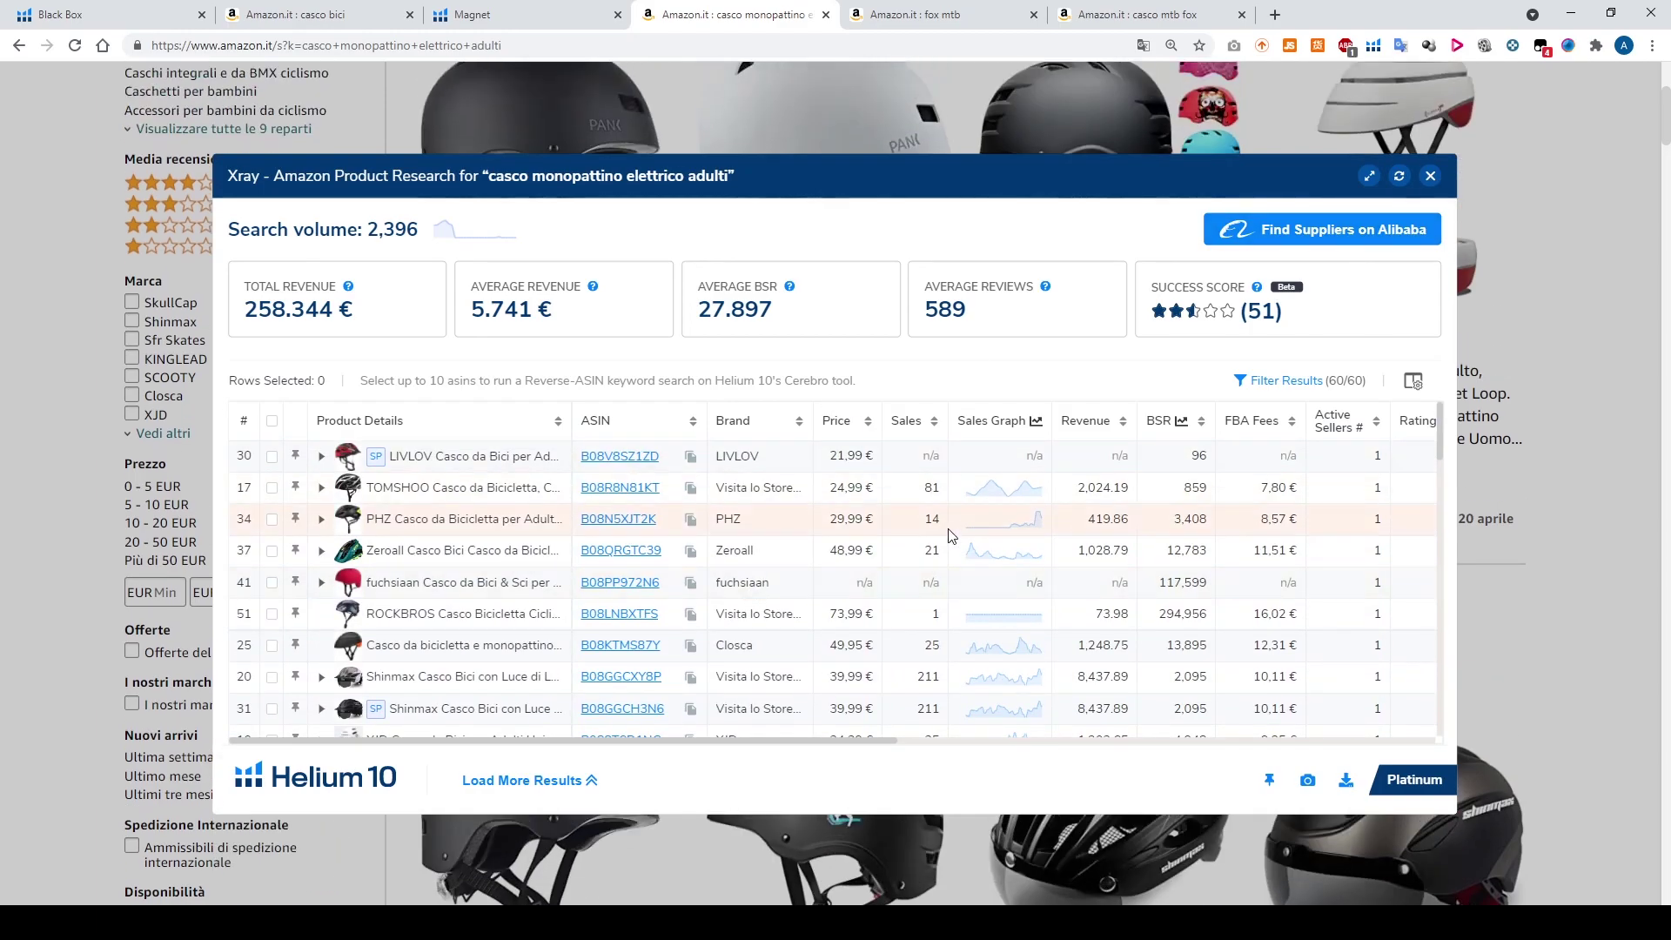
pyautogui.scroll(-8, 957, 548)
pyautogui.scroll(-8, 957, 570)
pyautogui.scroll(-3, 769, 610)
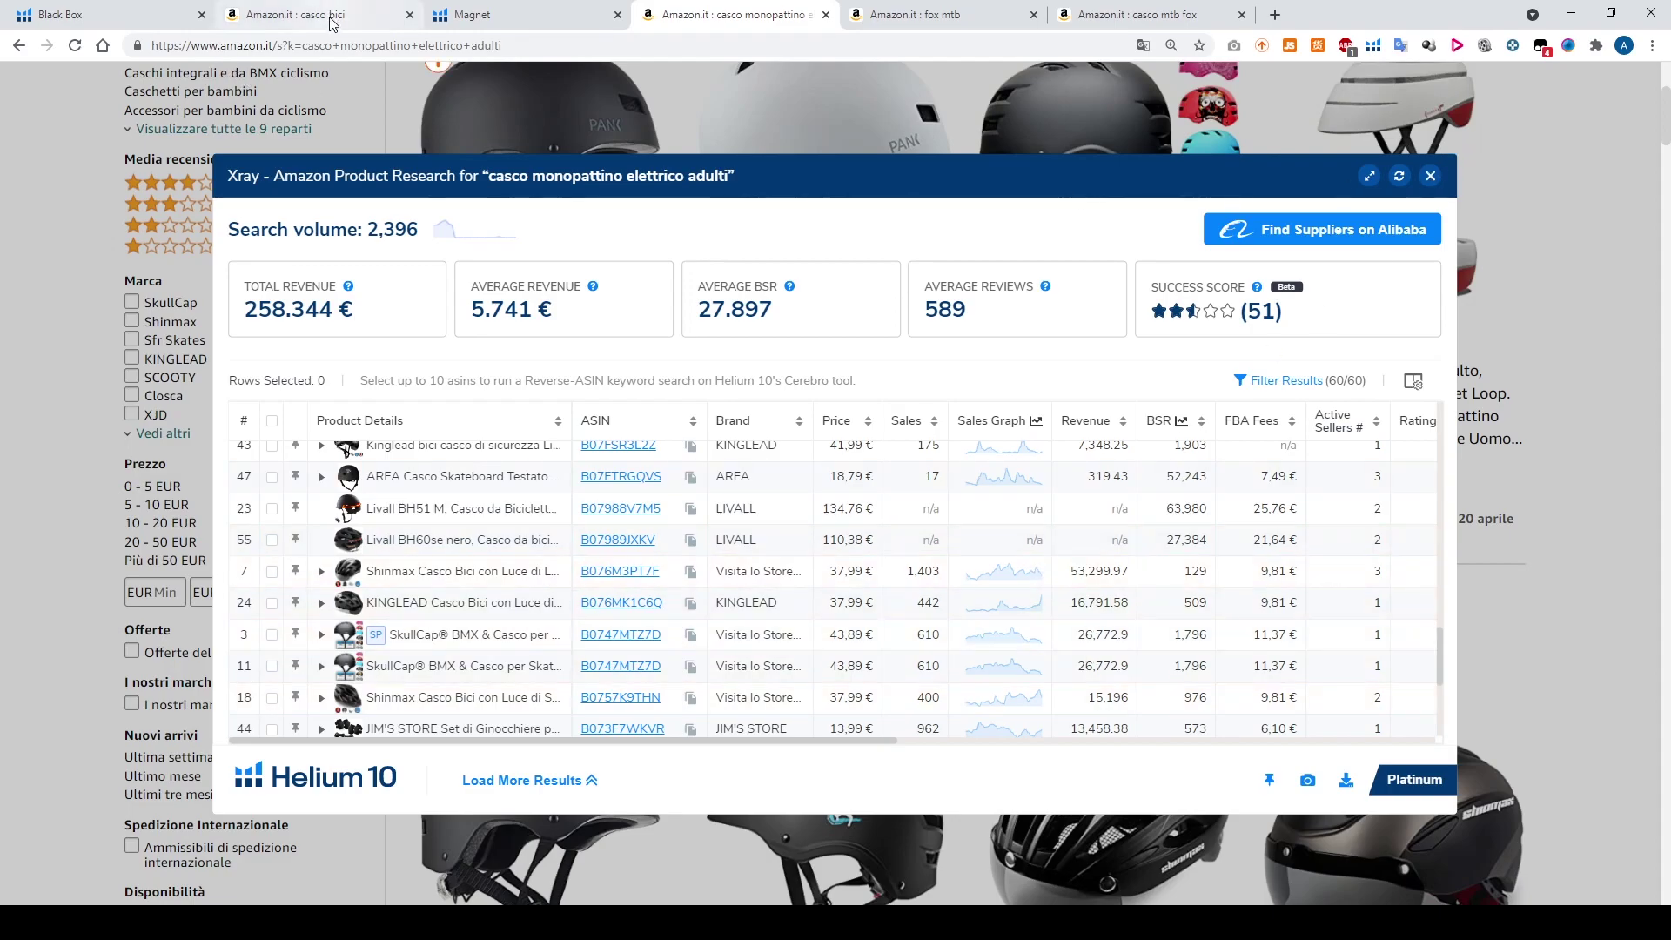
# - Recheck the Xray figures and the Black Box competing products count for "casco bici" and return to the Magnet keyword list
pyautogui.click(264, 22)
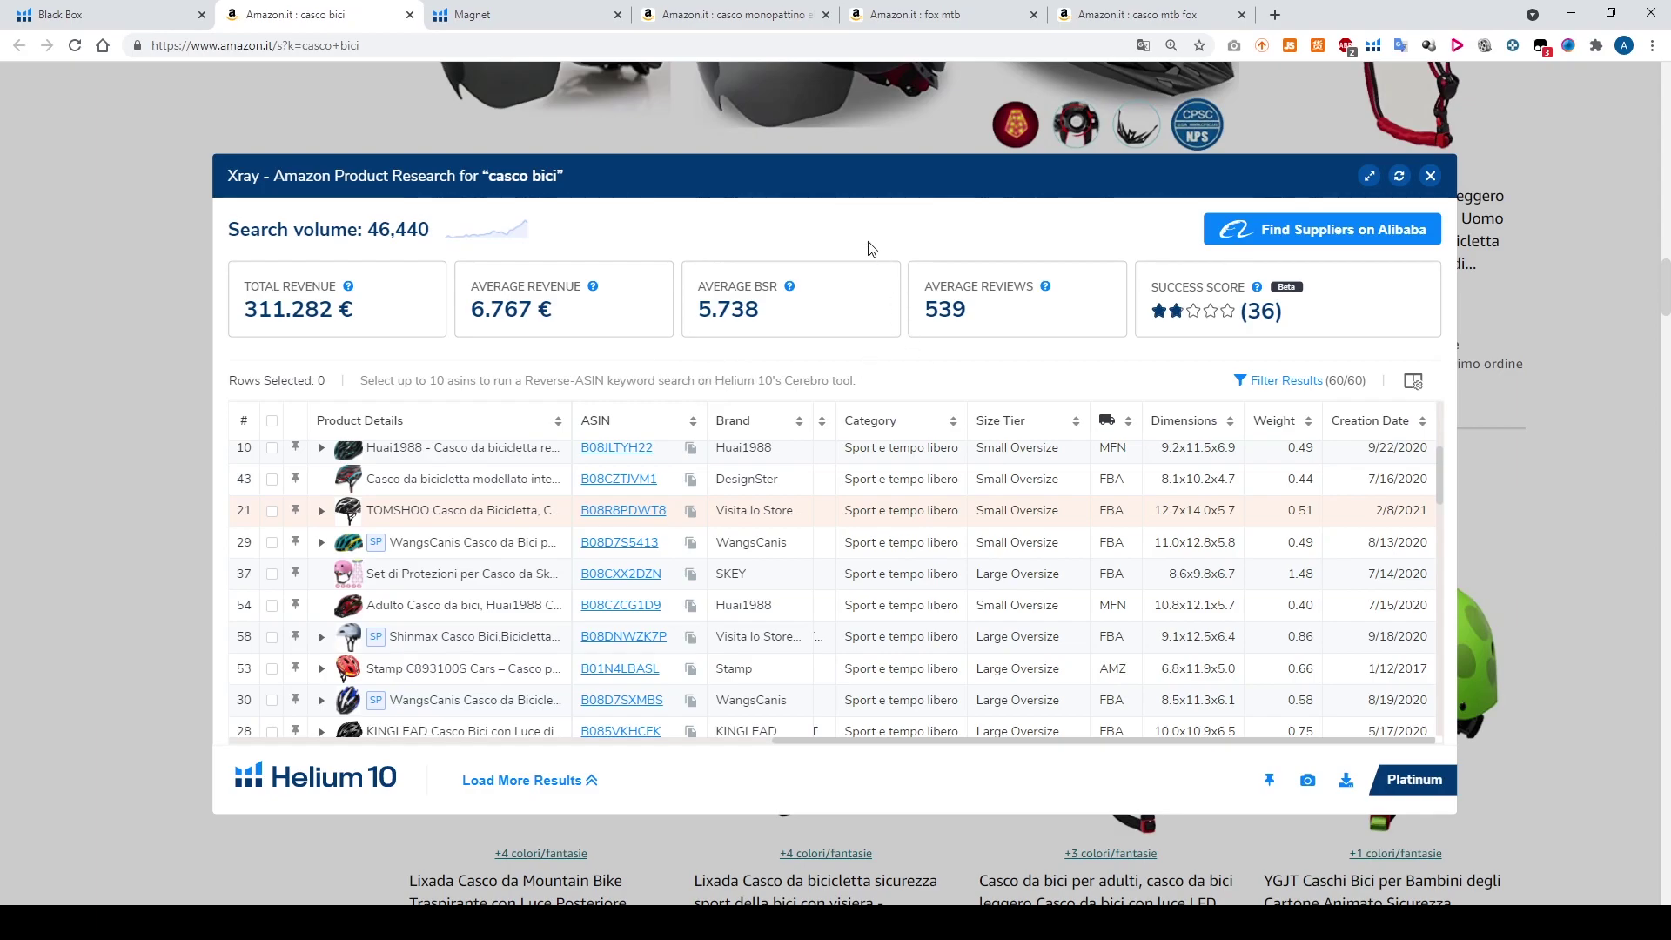
pyautogui.click(74, 17)
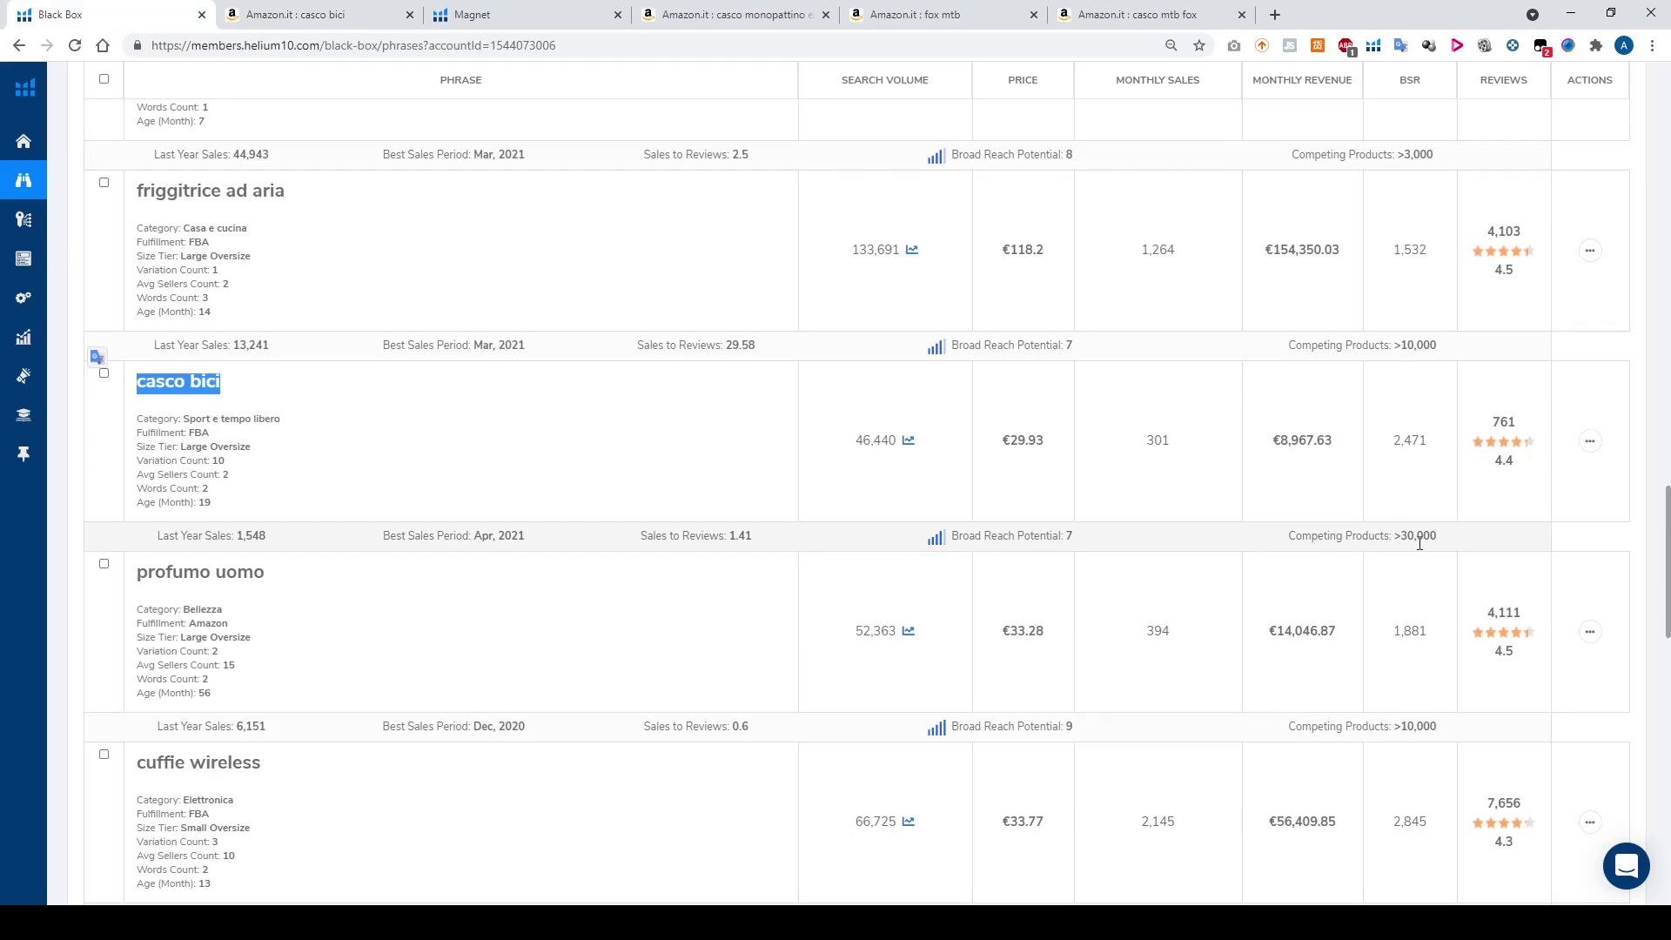
pyautogui.click(484, 17)
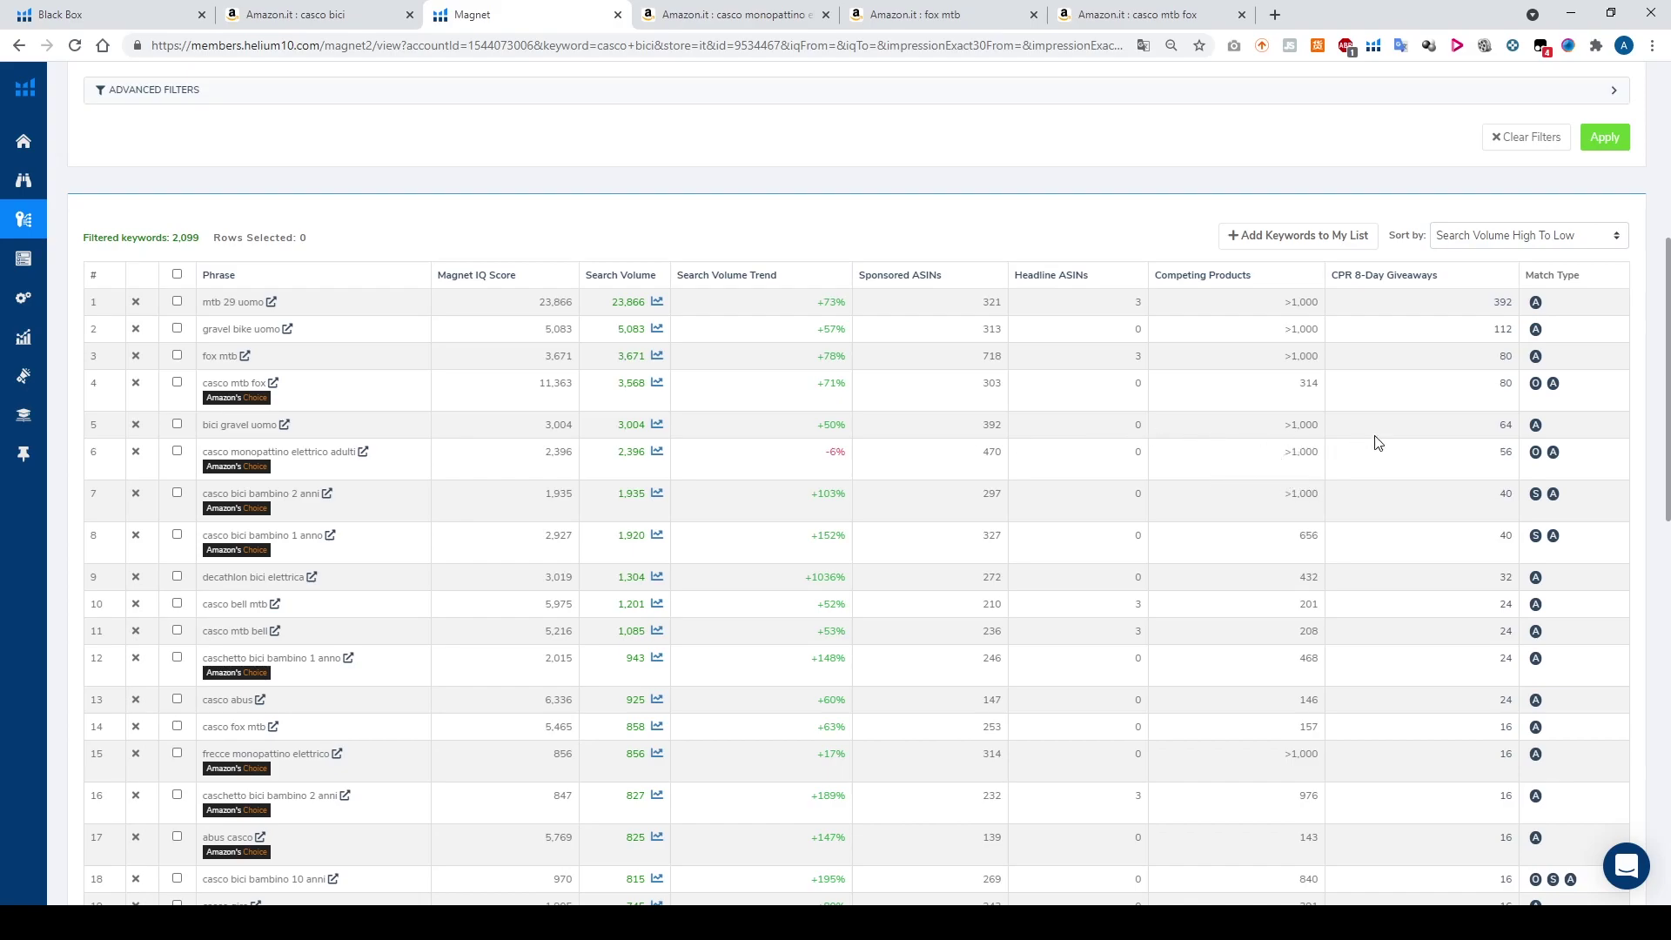
# - Open the Amazon.it results for the Magnet keyword "casco bici bambino 2 anni" and run Xray on them
pyautogui.scroll(-1, 1378, 444)
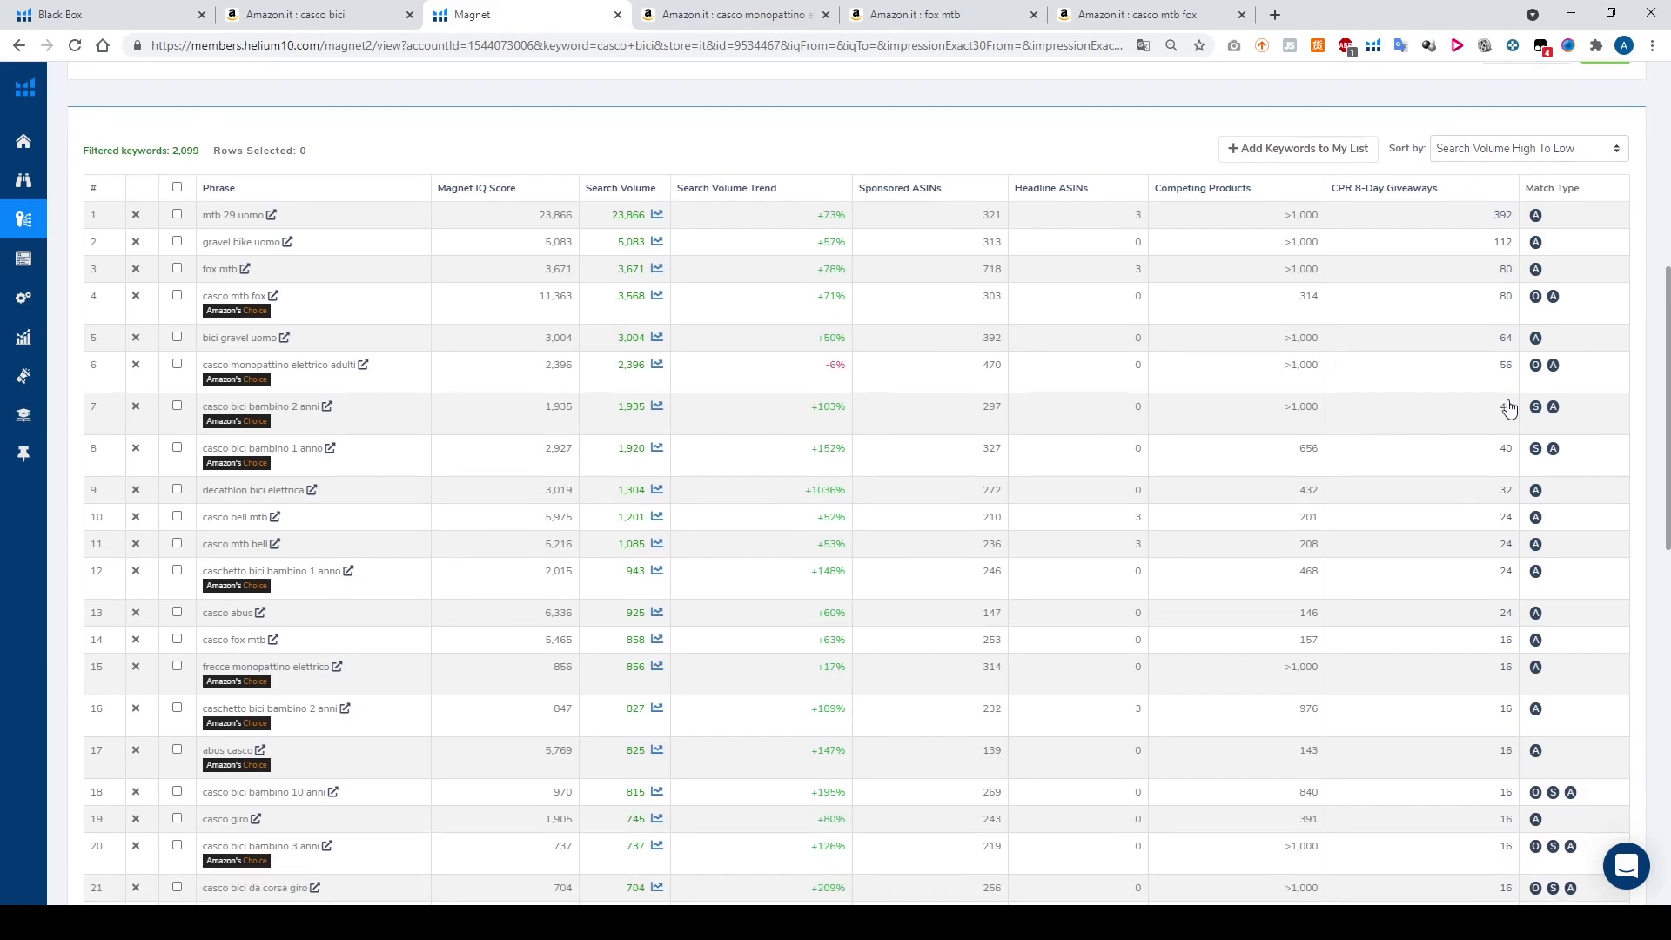
pyautogui.scroll(-1, 405, 444)
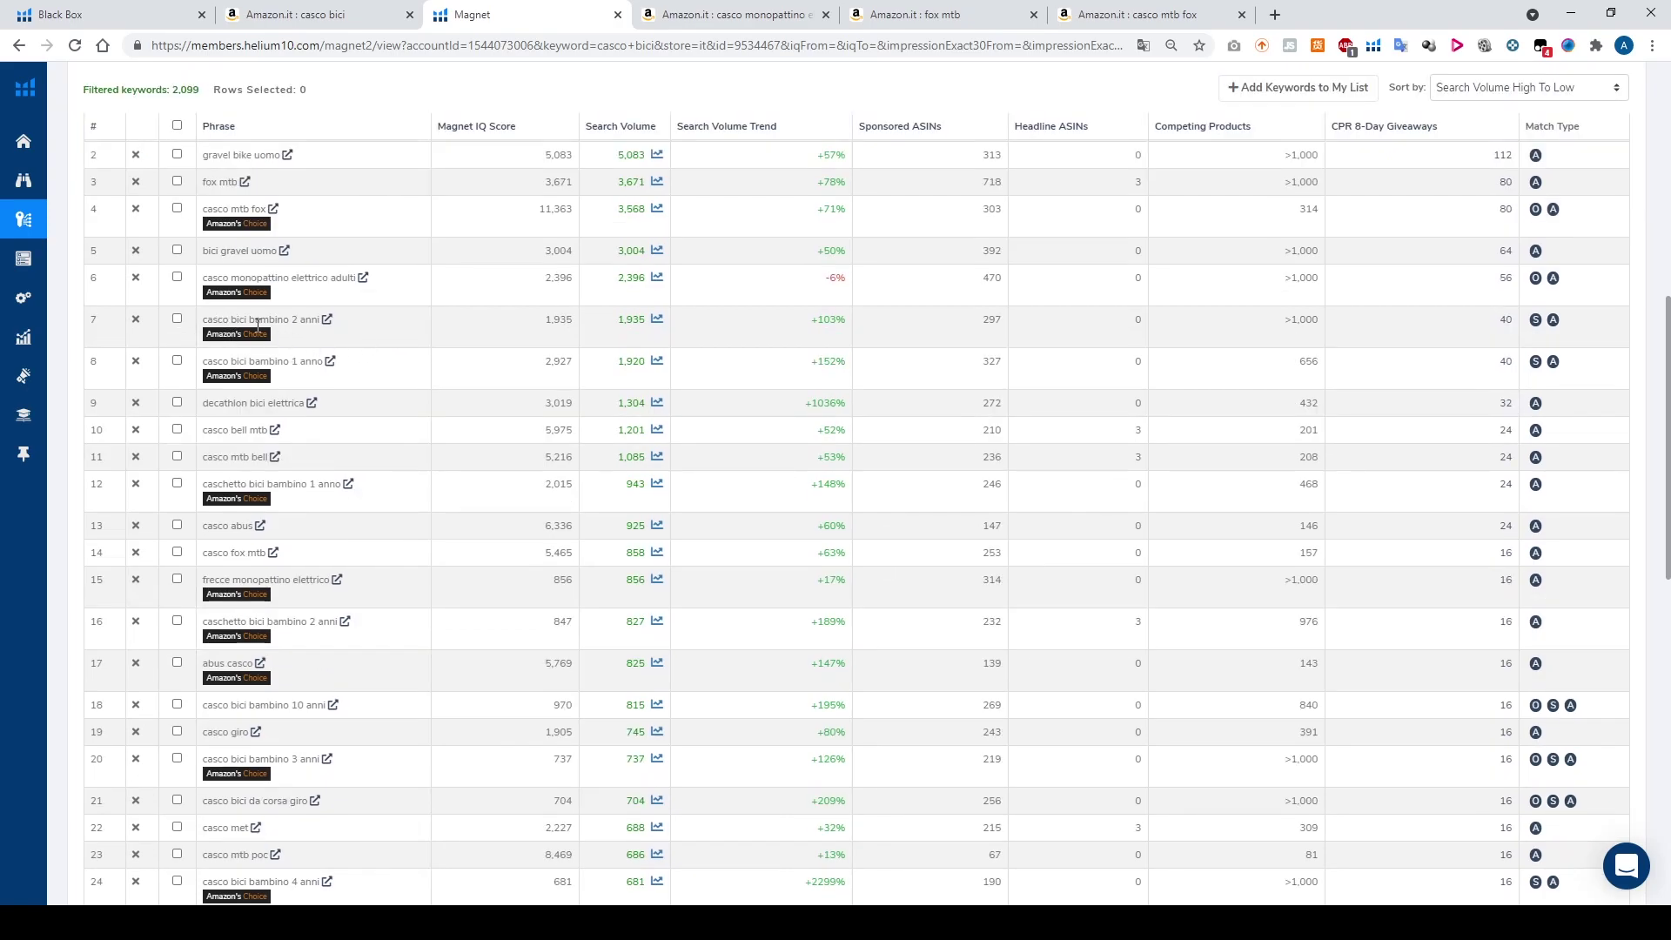
pyautogui.click(328, 319)
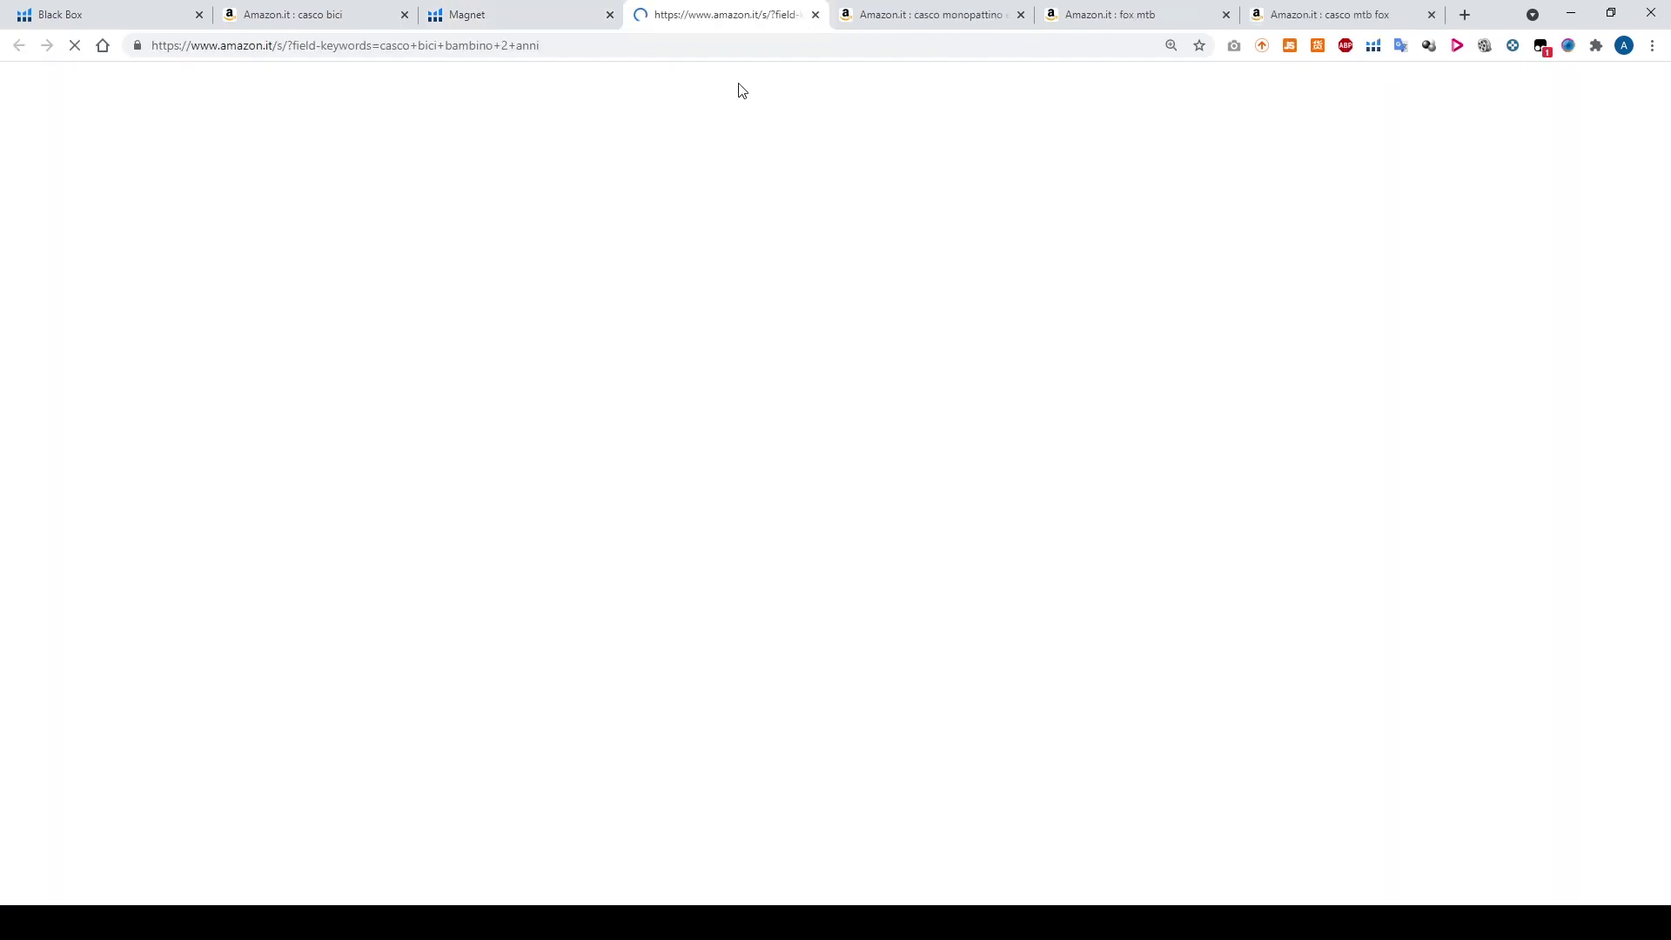
pyautogui.click(568, 17)
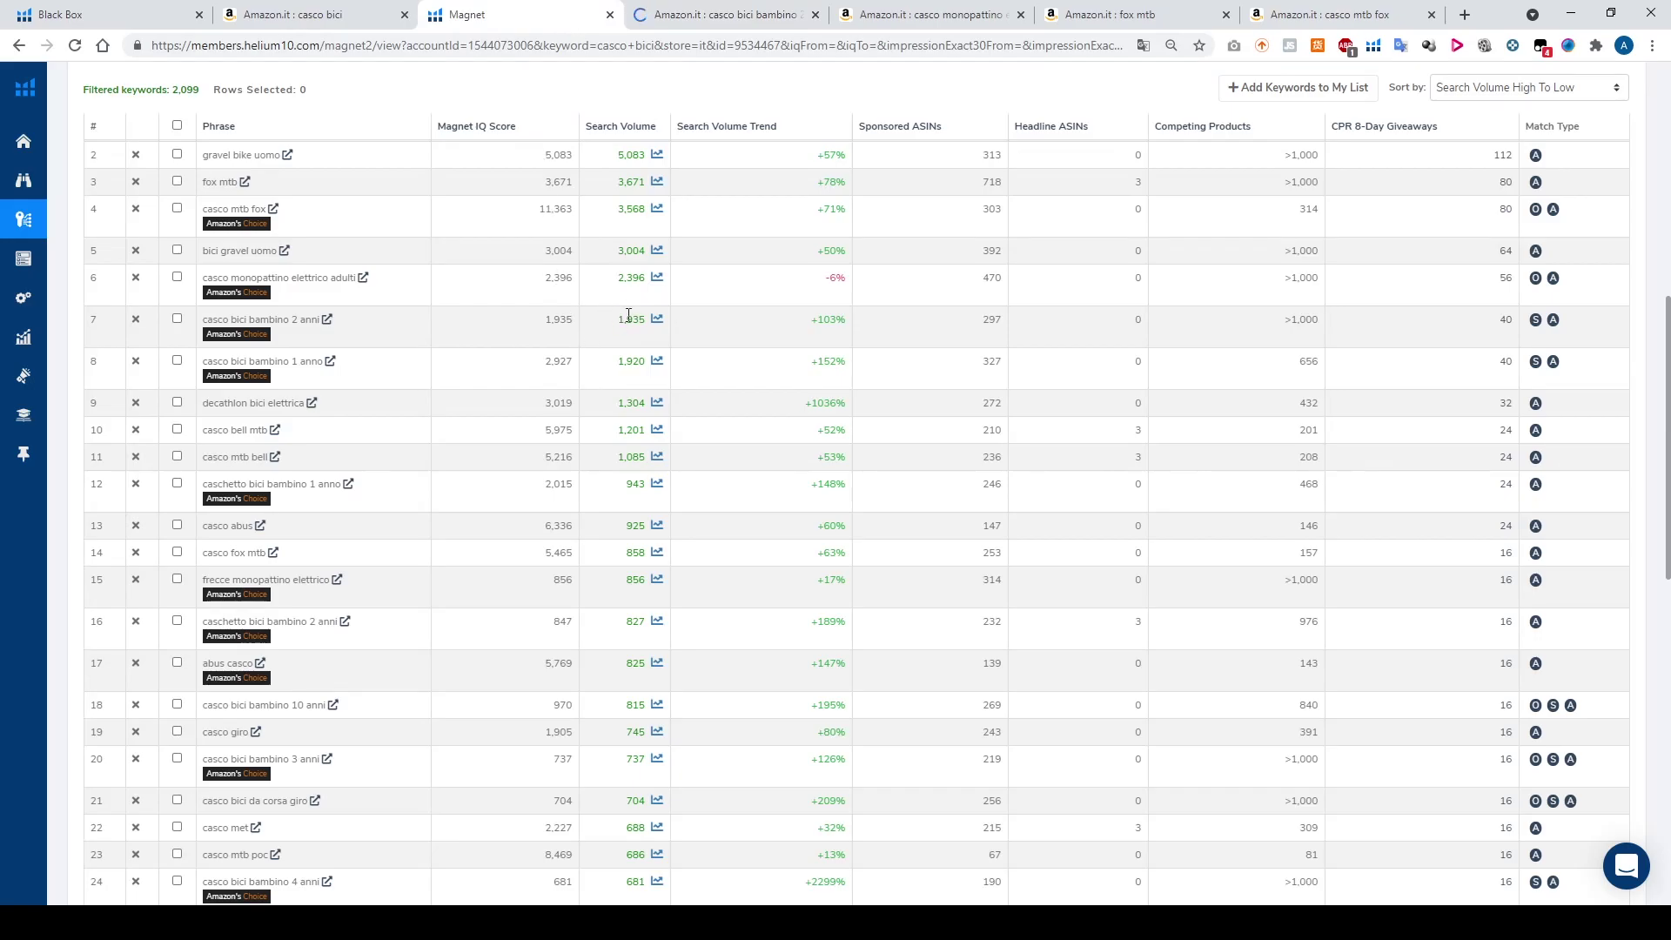
pyautogui.click(770, 20)
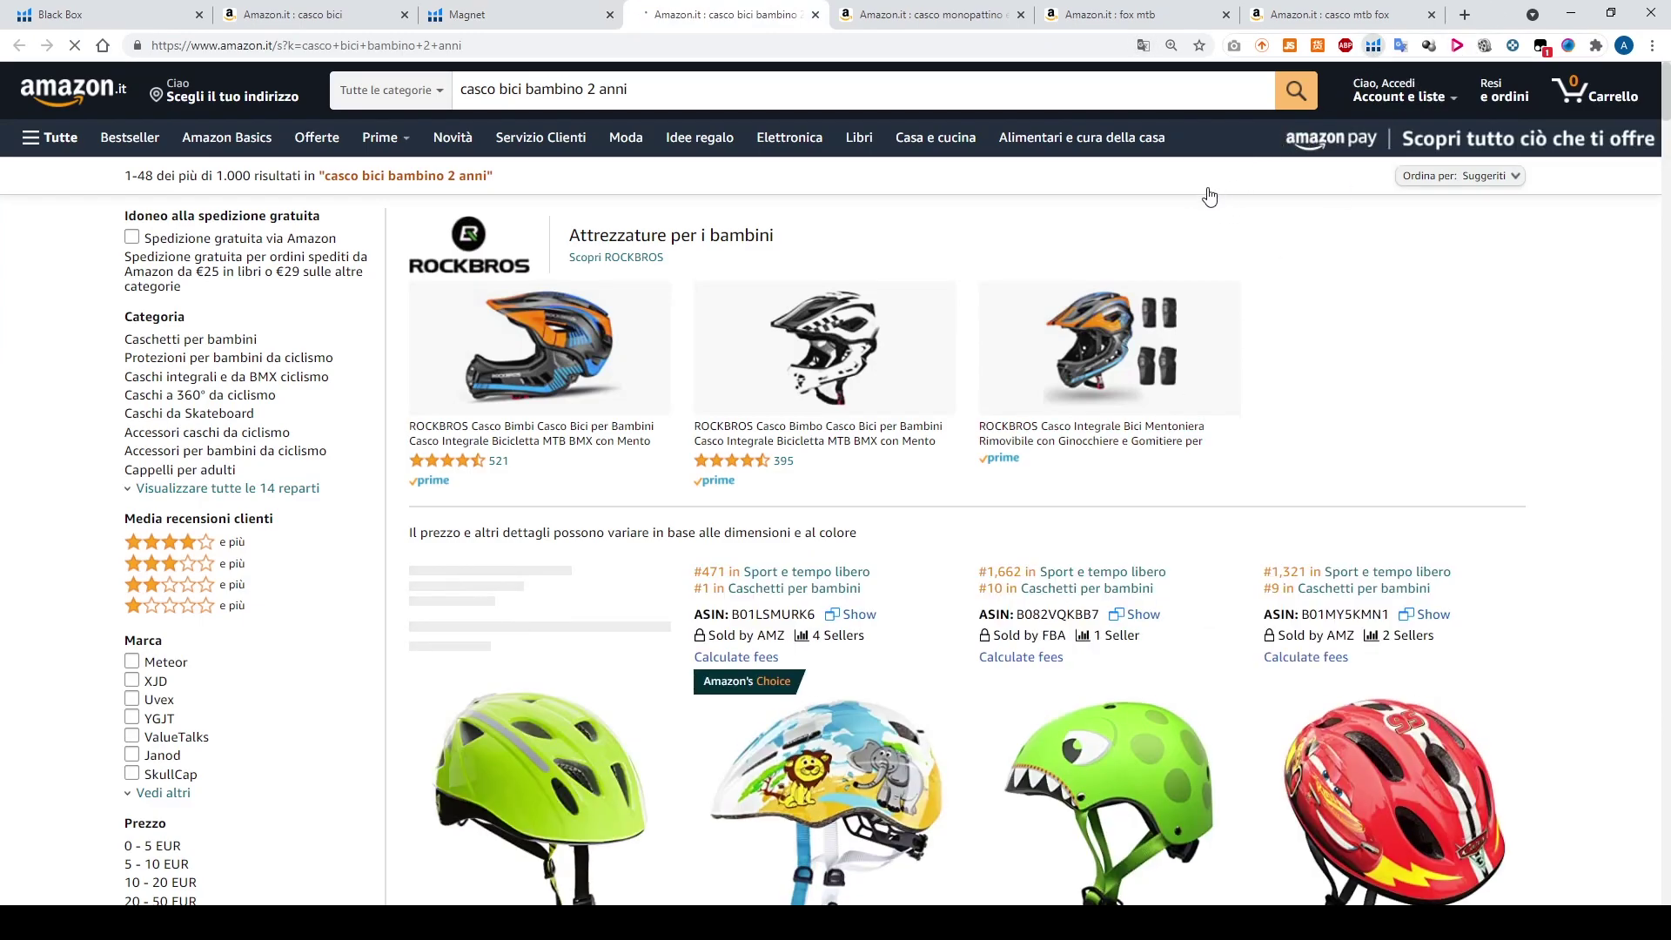
pyautogui.scroll(-15, 1210, 197)
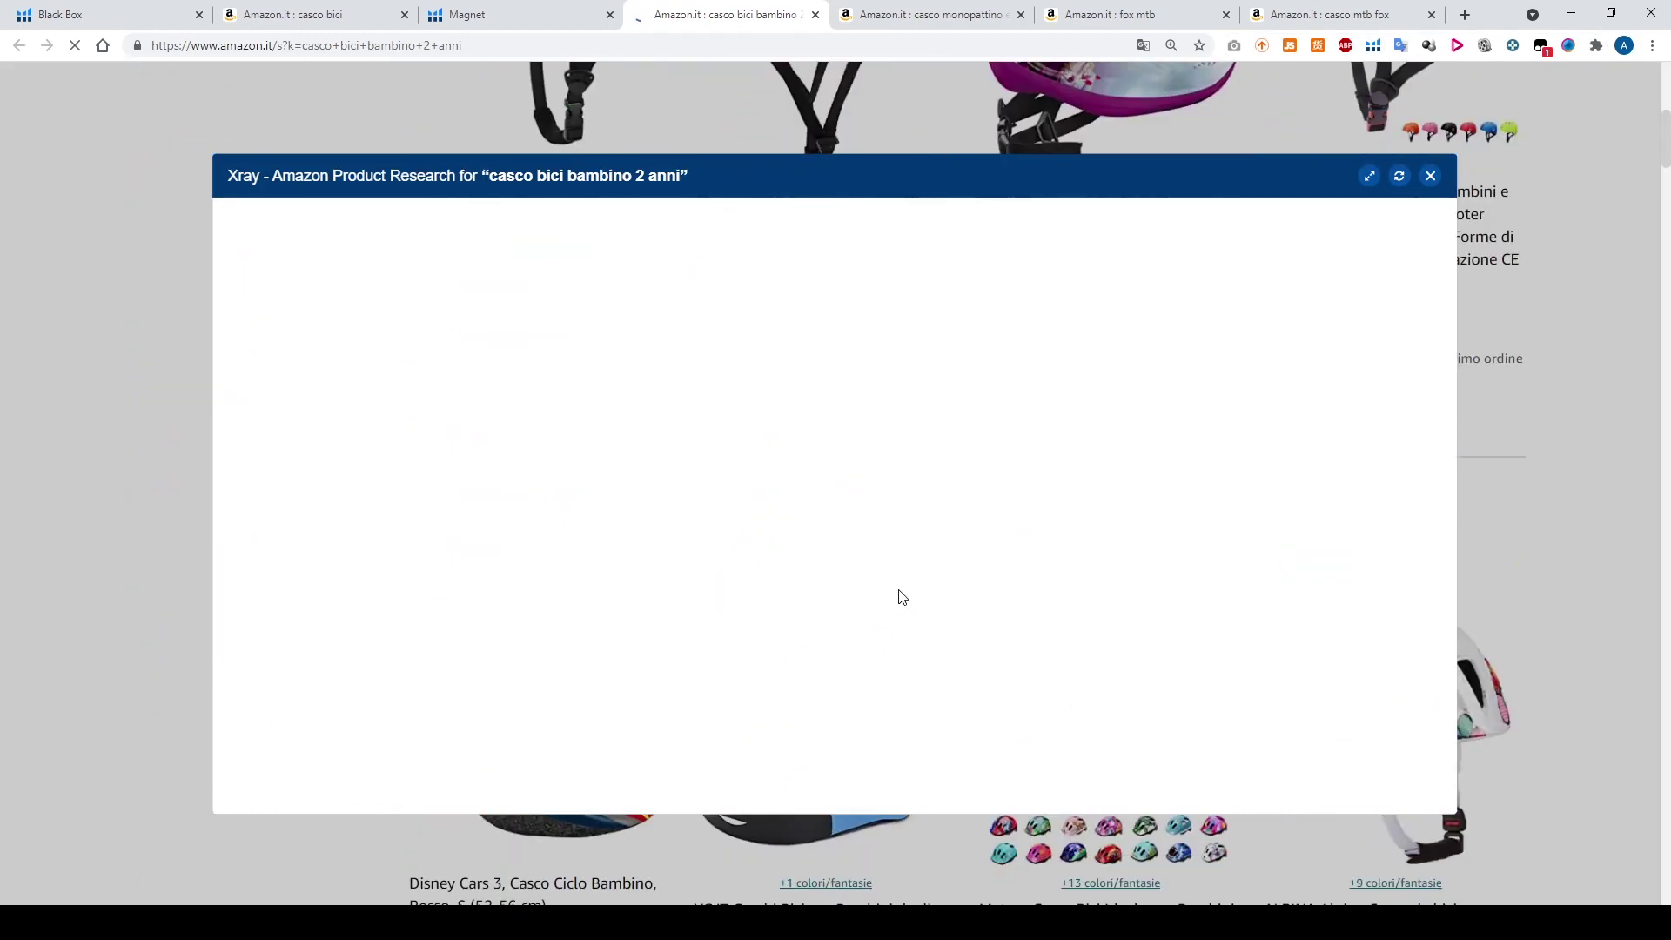
pyautogui.scroll(5, 1615, 355)
pyautogui.scroll(-10, 1600, 366)
pyautogui.scroll(3, 1600, 366)
pyautogui.scroll(-3, 1599, 366)
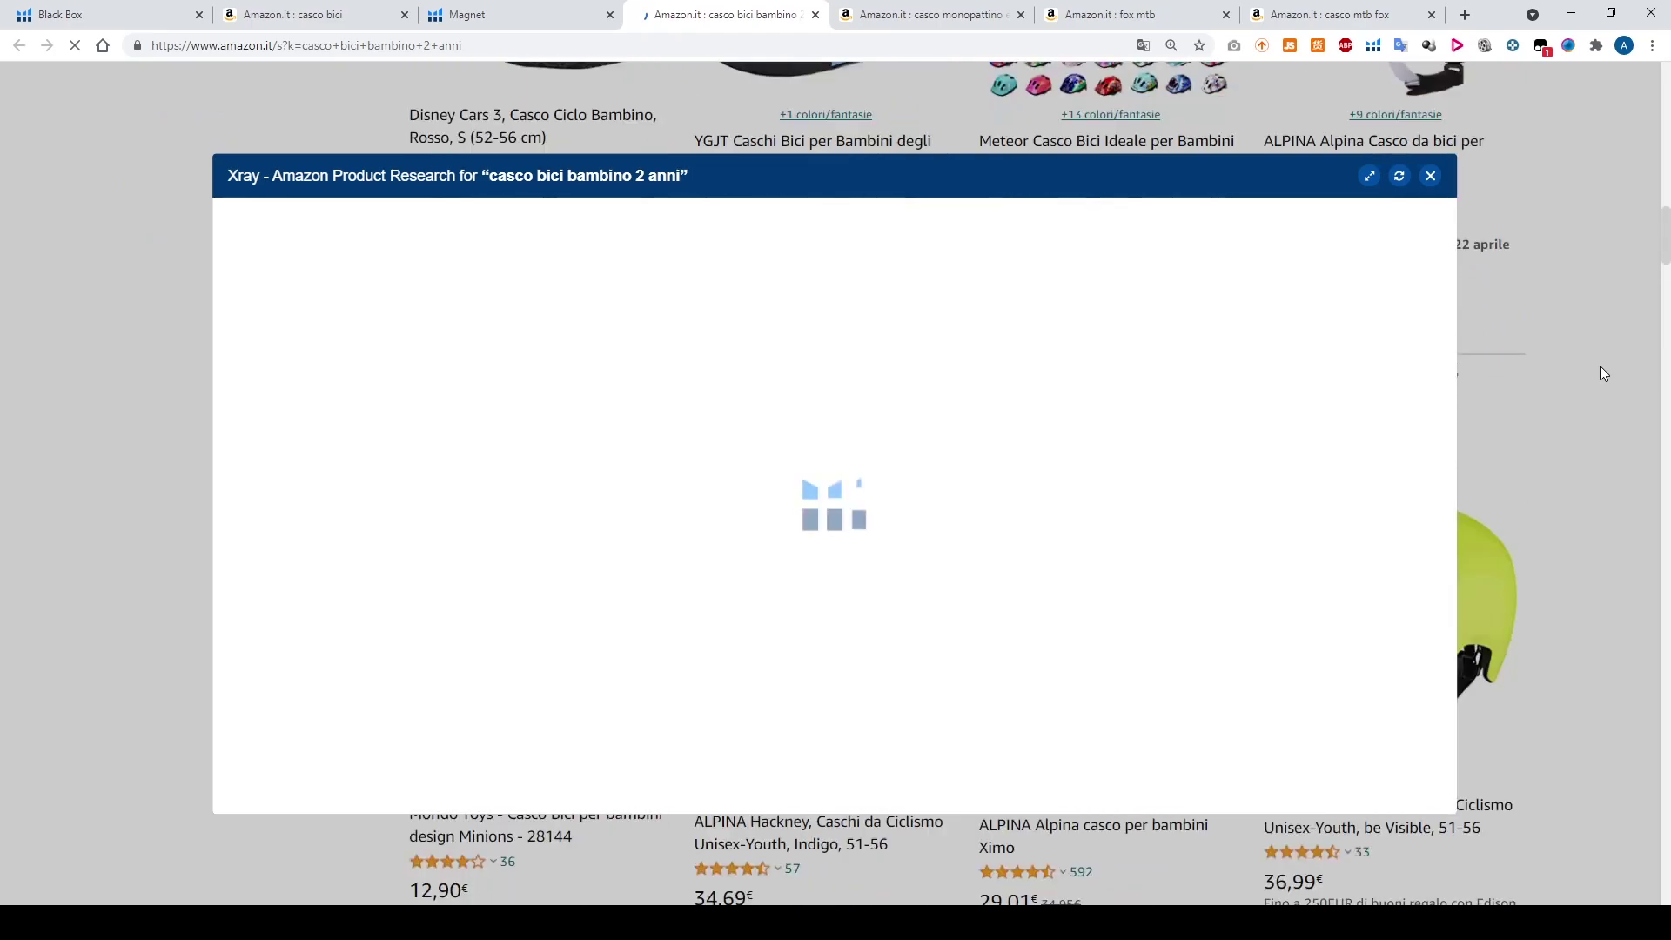
pyautogui.scroll(10, 1600, 366)
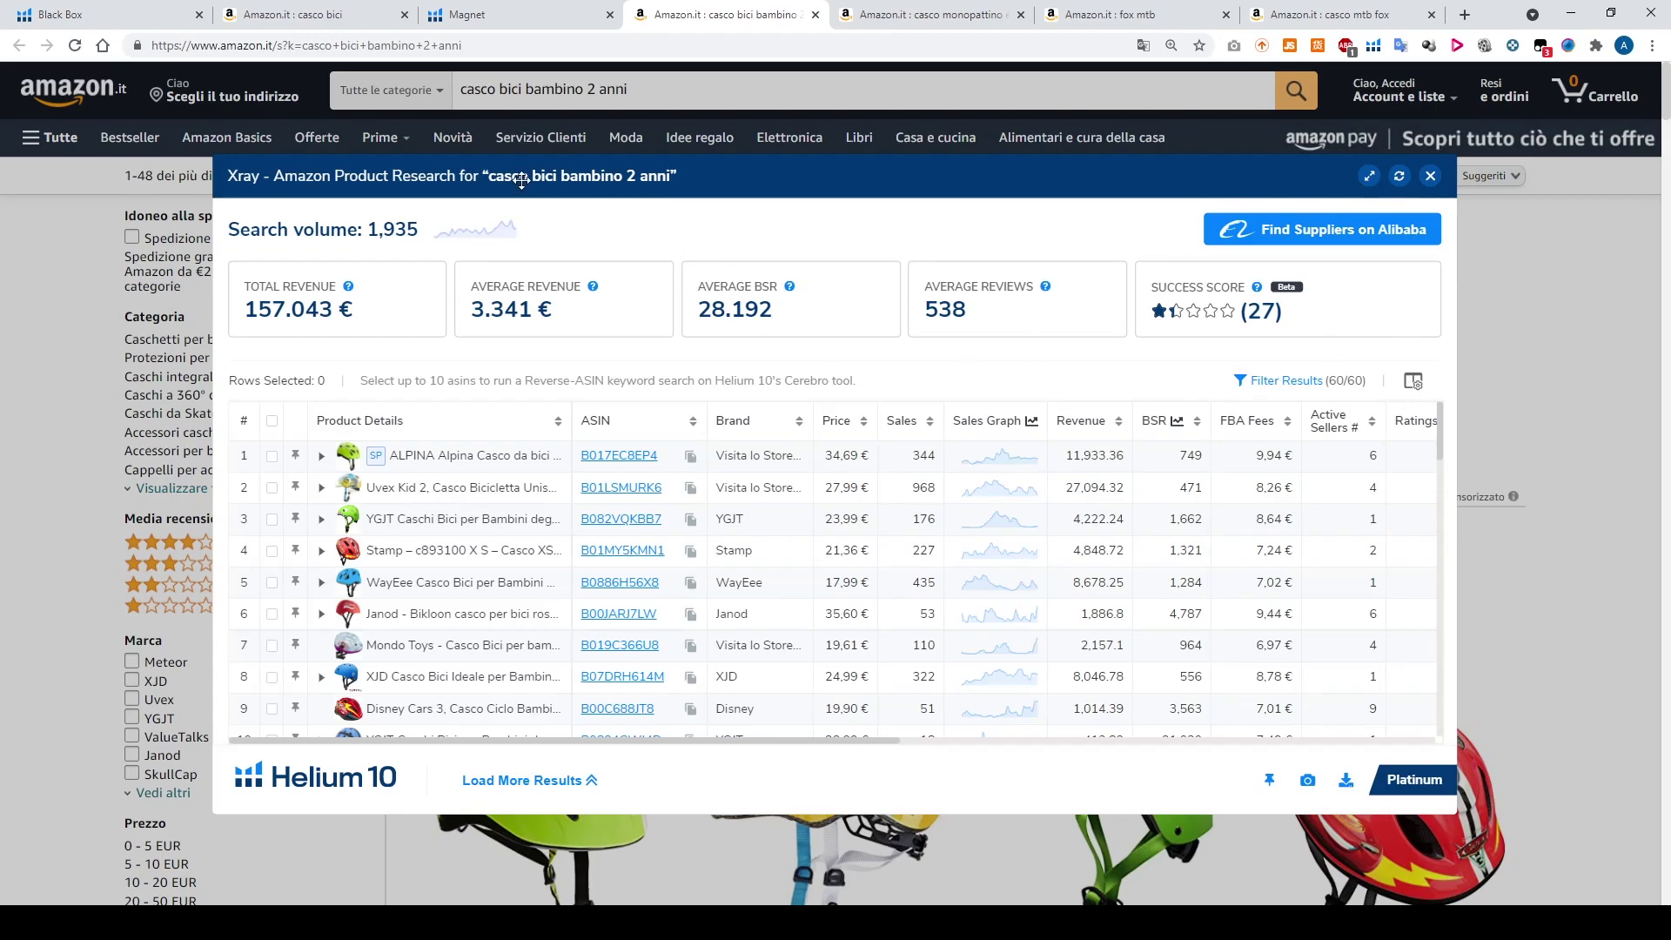
# - Look through the revenue, review and sales figures in the "casco bici bambino 2 anni" Xray results
pyautogui.scroll(-3, 1240, 574)
pyautogui.scroll(3, 1240, 566)
pyautogui.scroll(-7, 885, 560)
pyautogui.scroll(-4, 885, 560)
# - Sort the children's helmet Xray results by creation date, newest first, check the newest listings' sales and close Xray
pyautogui.moveTo(884, 740); pyautogui.dragTo(1427, 741)
pyautogui.scroll(11, 1377, 466)
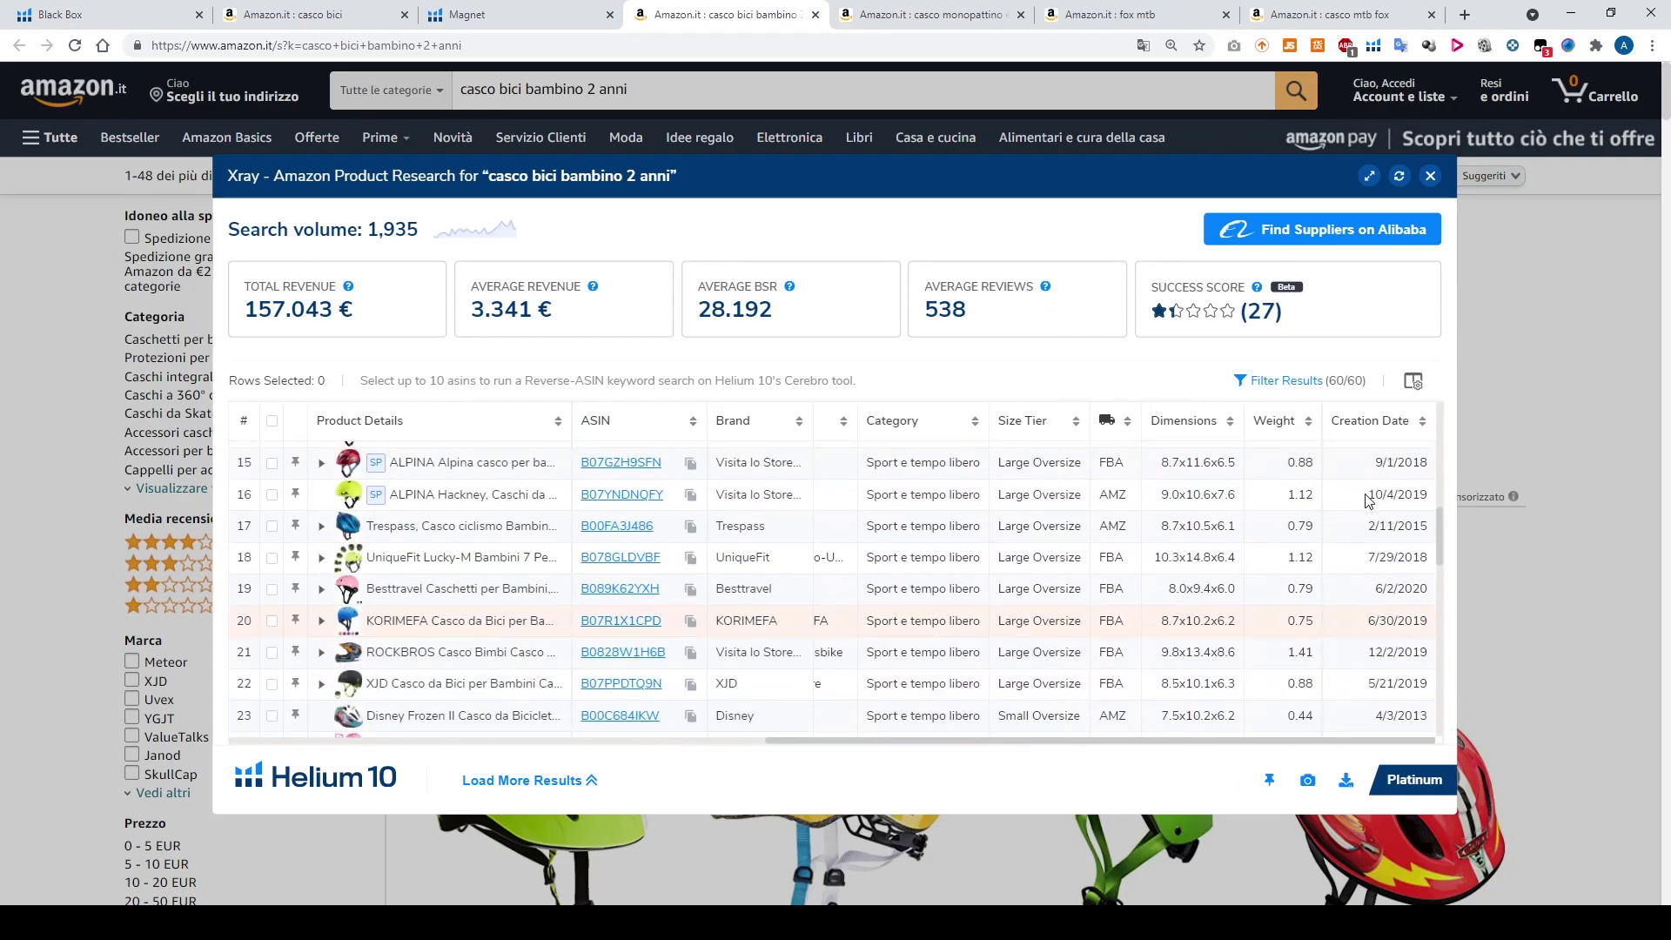
pyautogui.click(1377, 422)
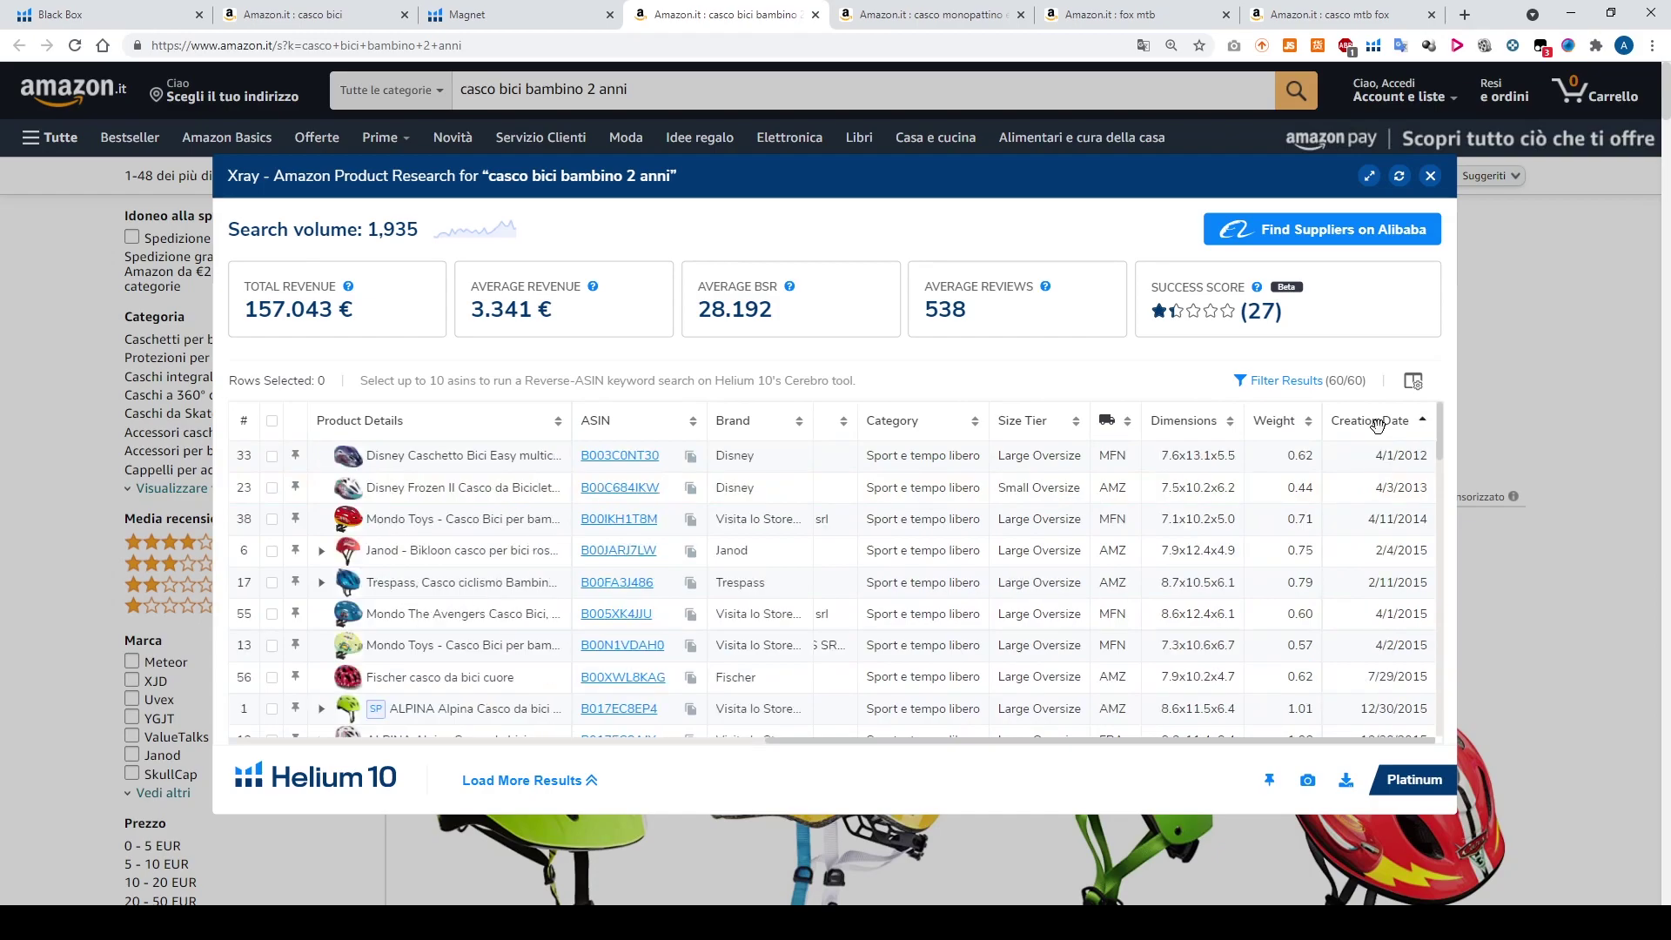
pyautogui.click(1377, 422)
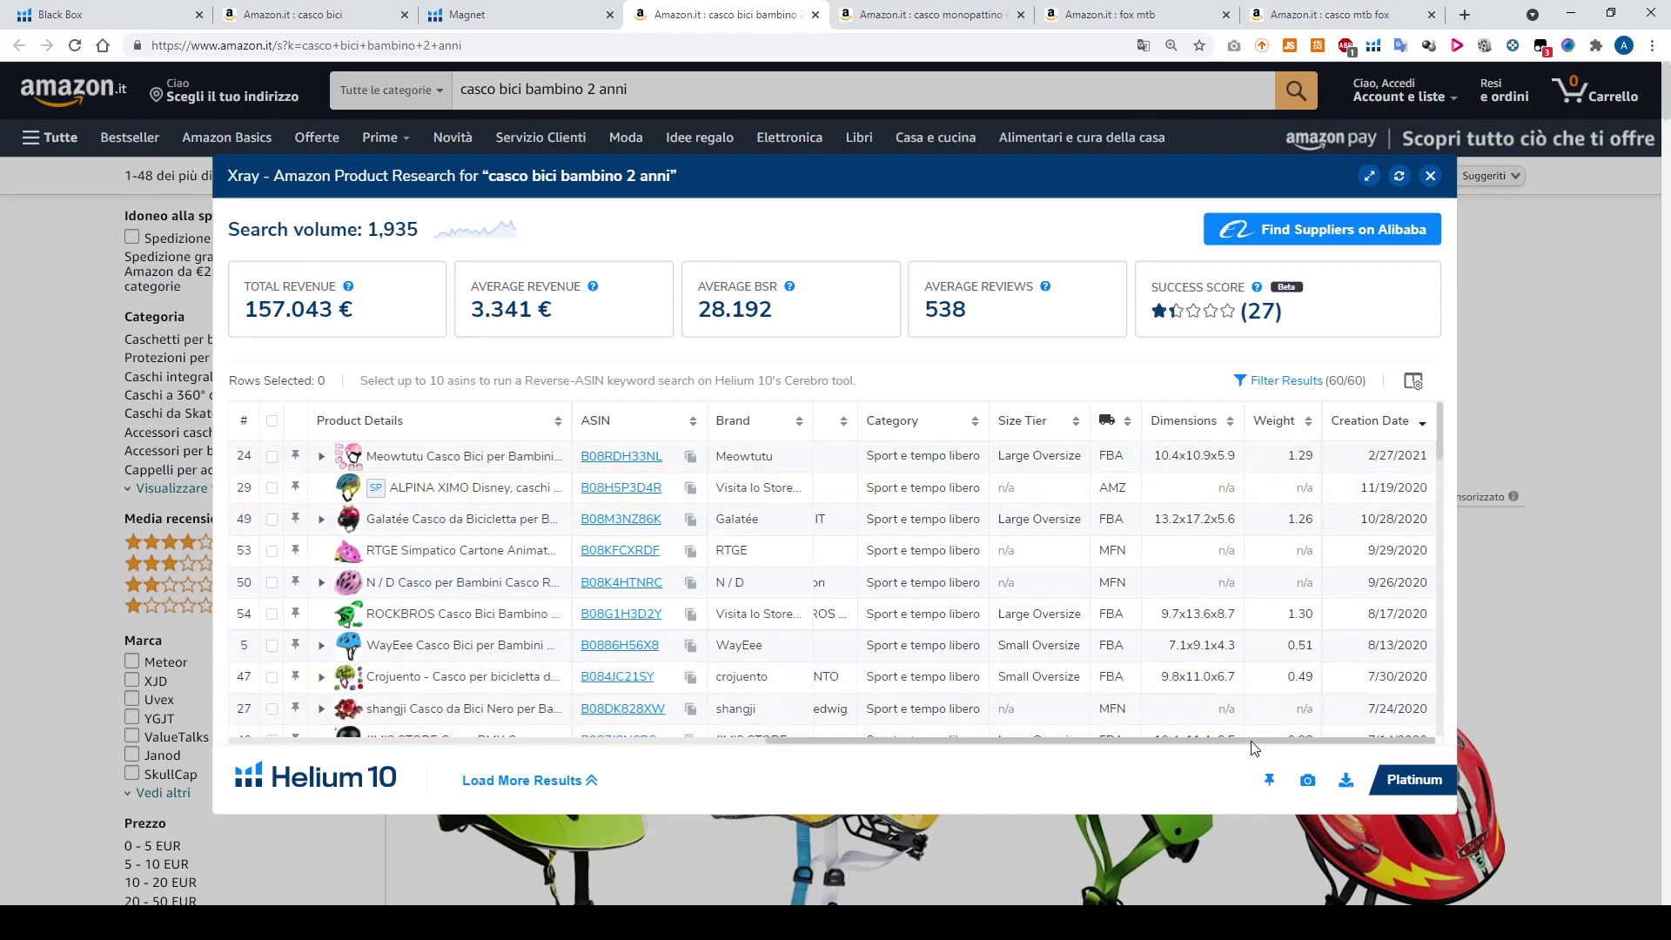
pyautogui.hscroll(-10, 1219, 740)
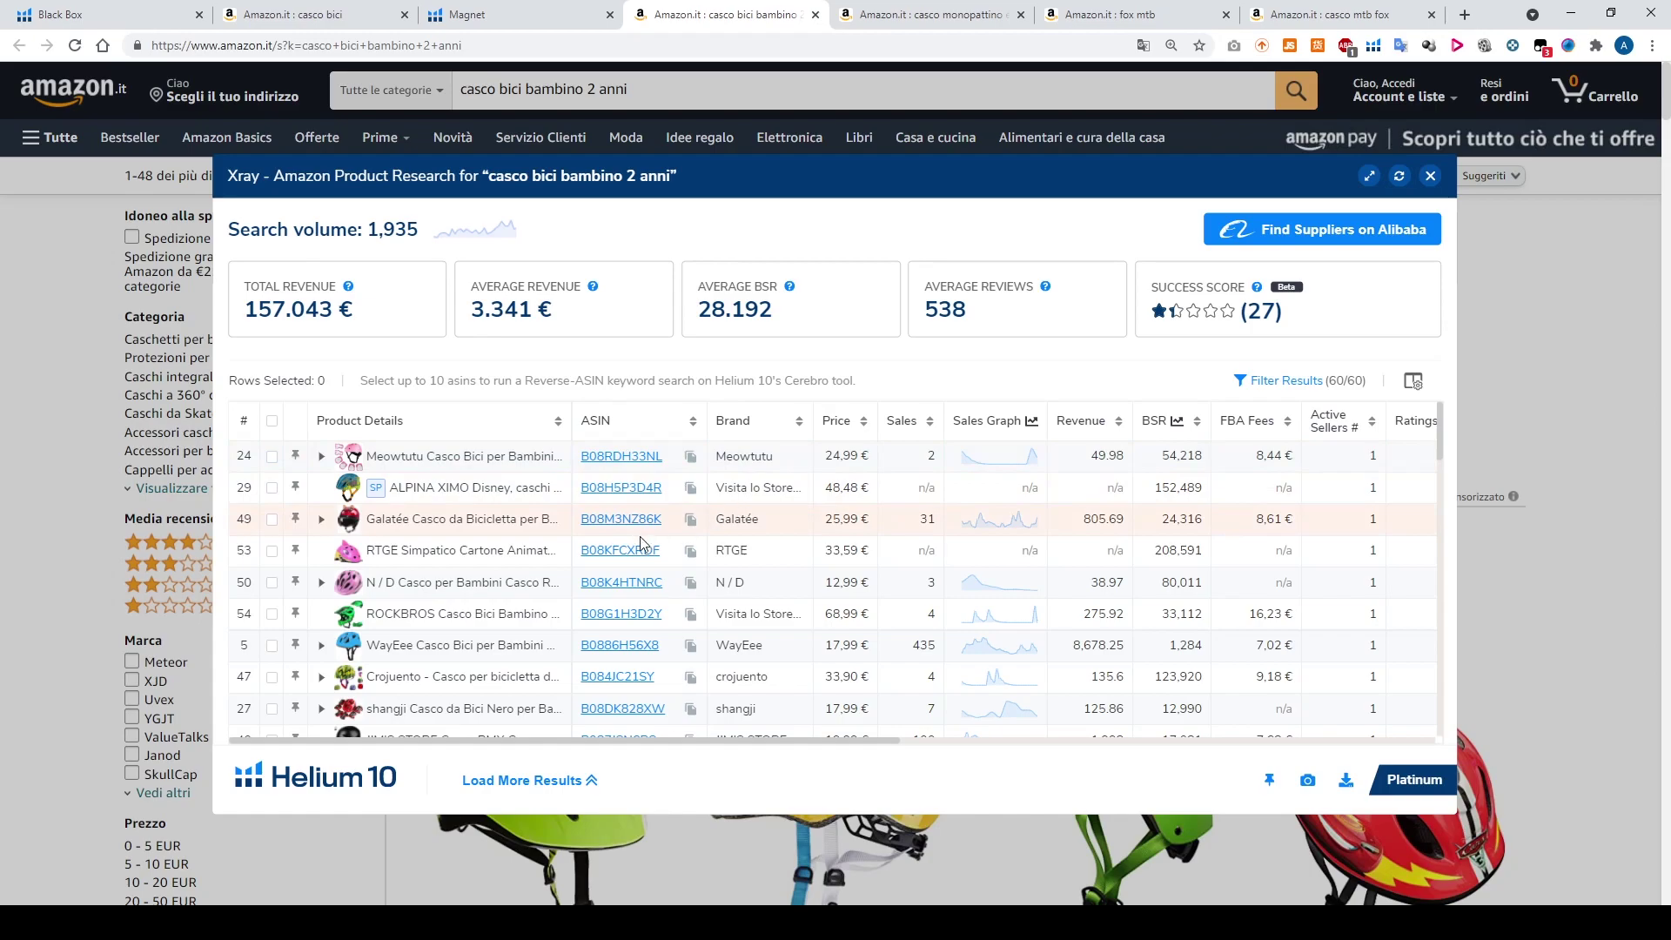
pyautogui.click(1432, 177)
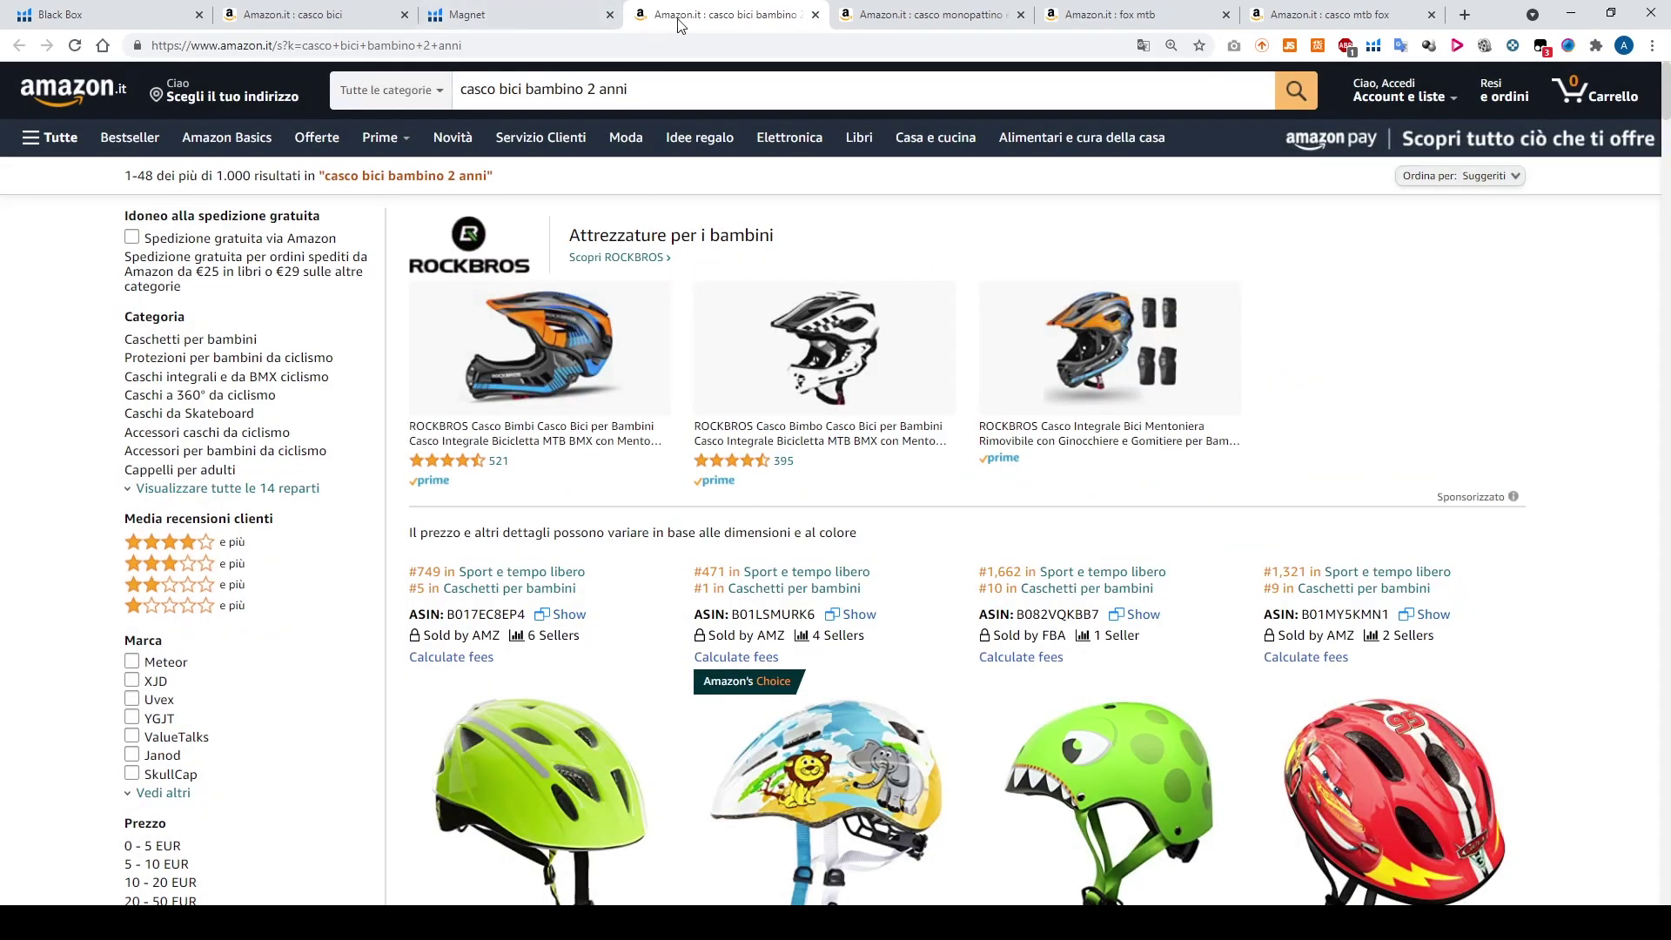
# - Look through the filtered Magnet keyword list for "casco bici" again and go back to that keyword's Xray results
pyautogui.click(555, 25)
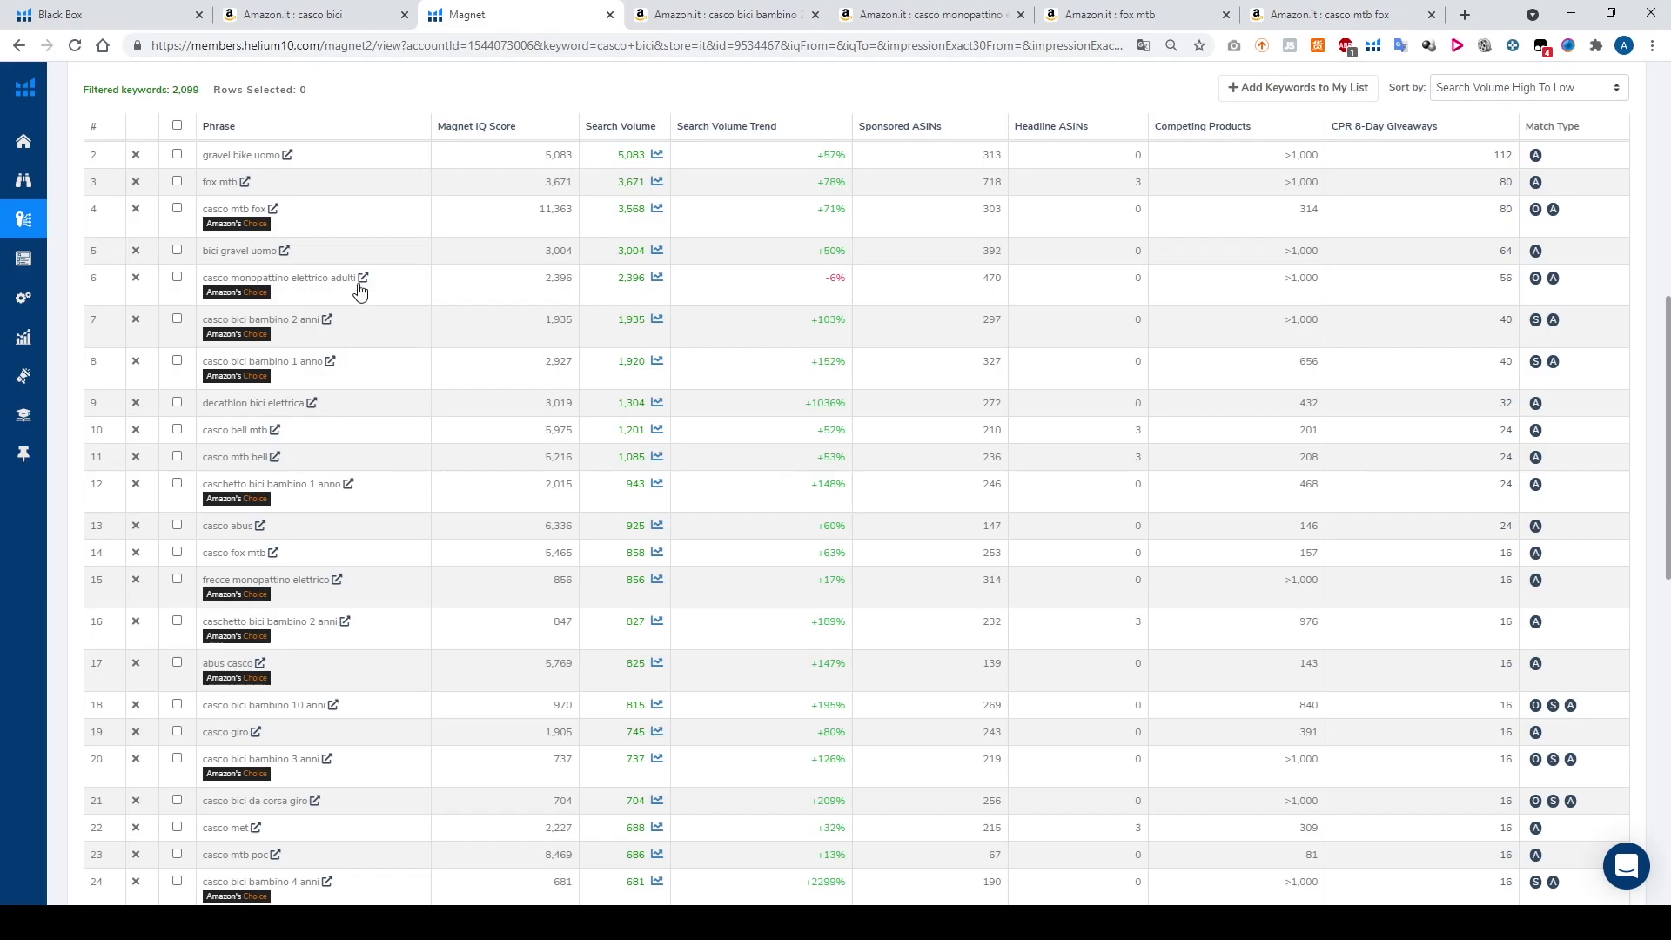
pyautogui.scroll(7, 504, 348)
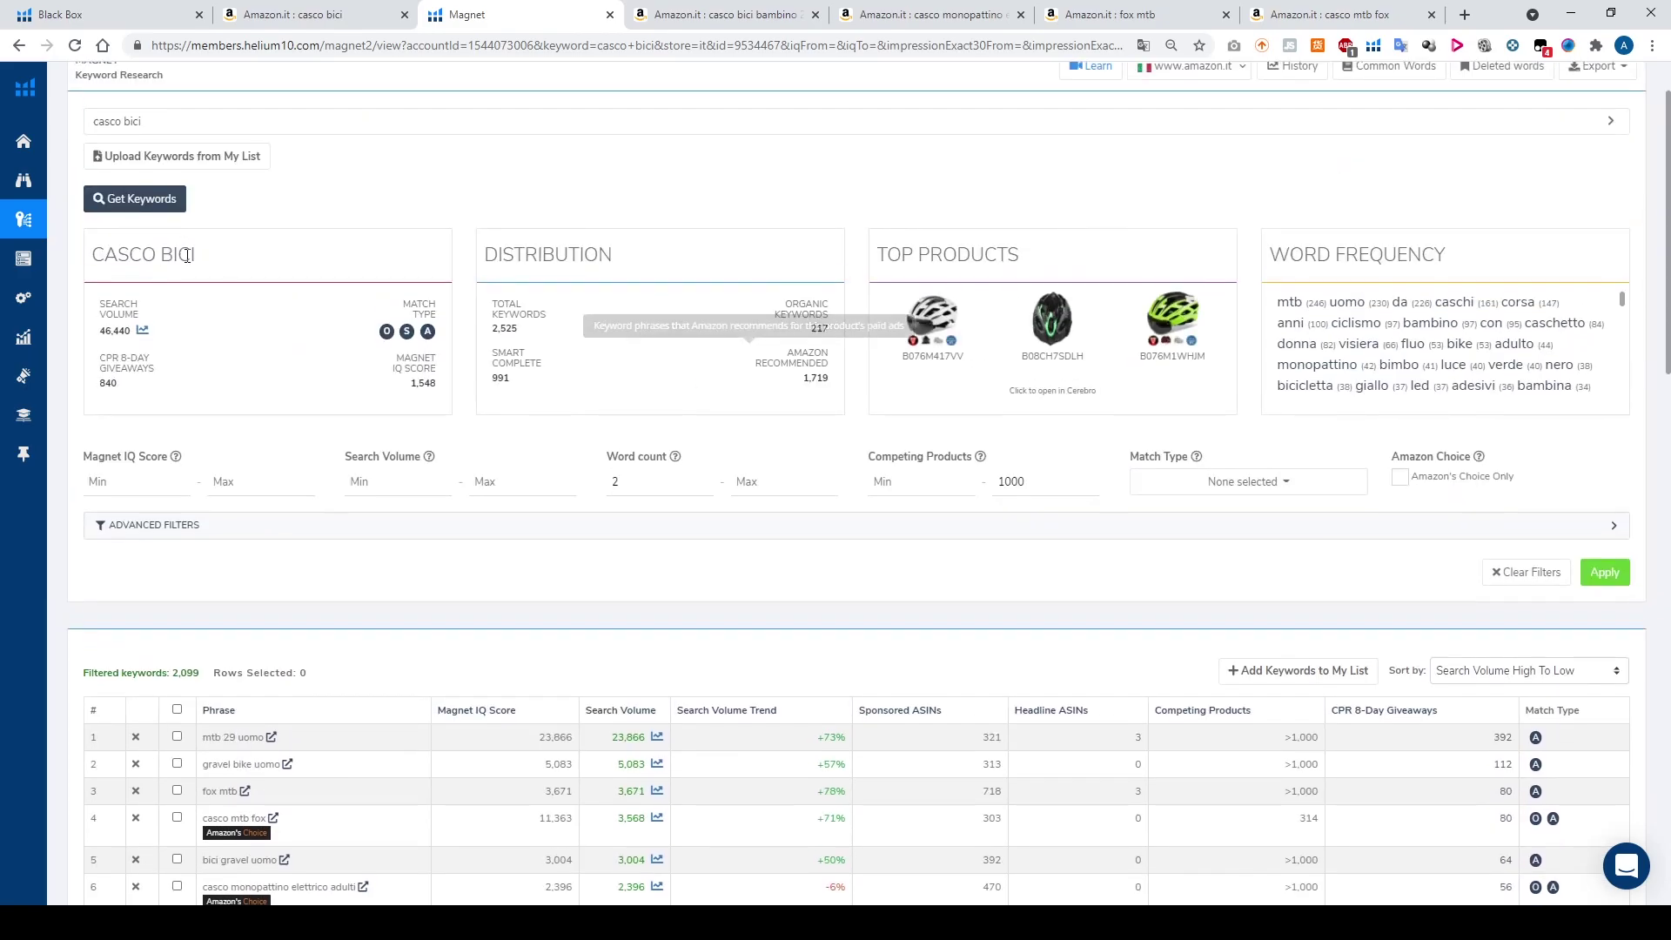
pyautogui.scroll(-6, 696, 359)
pyautogui.scroll(-2, 401, 430)
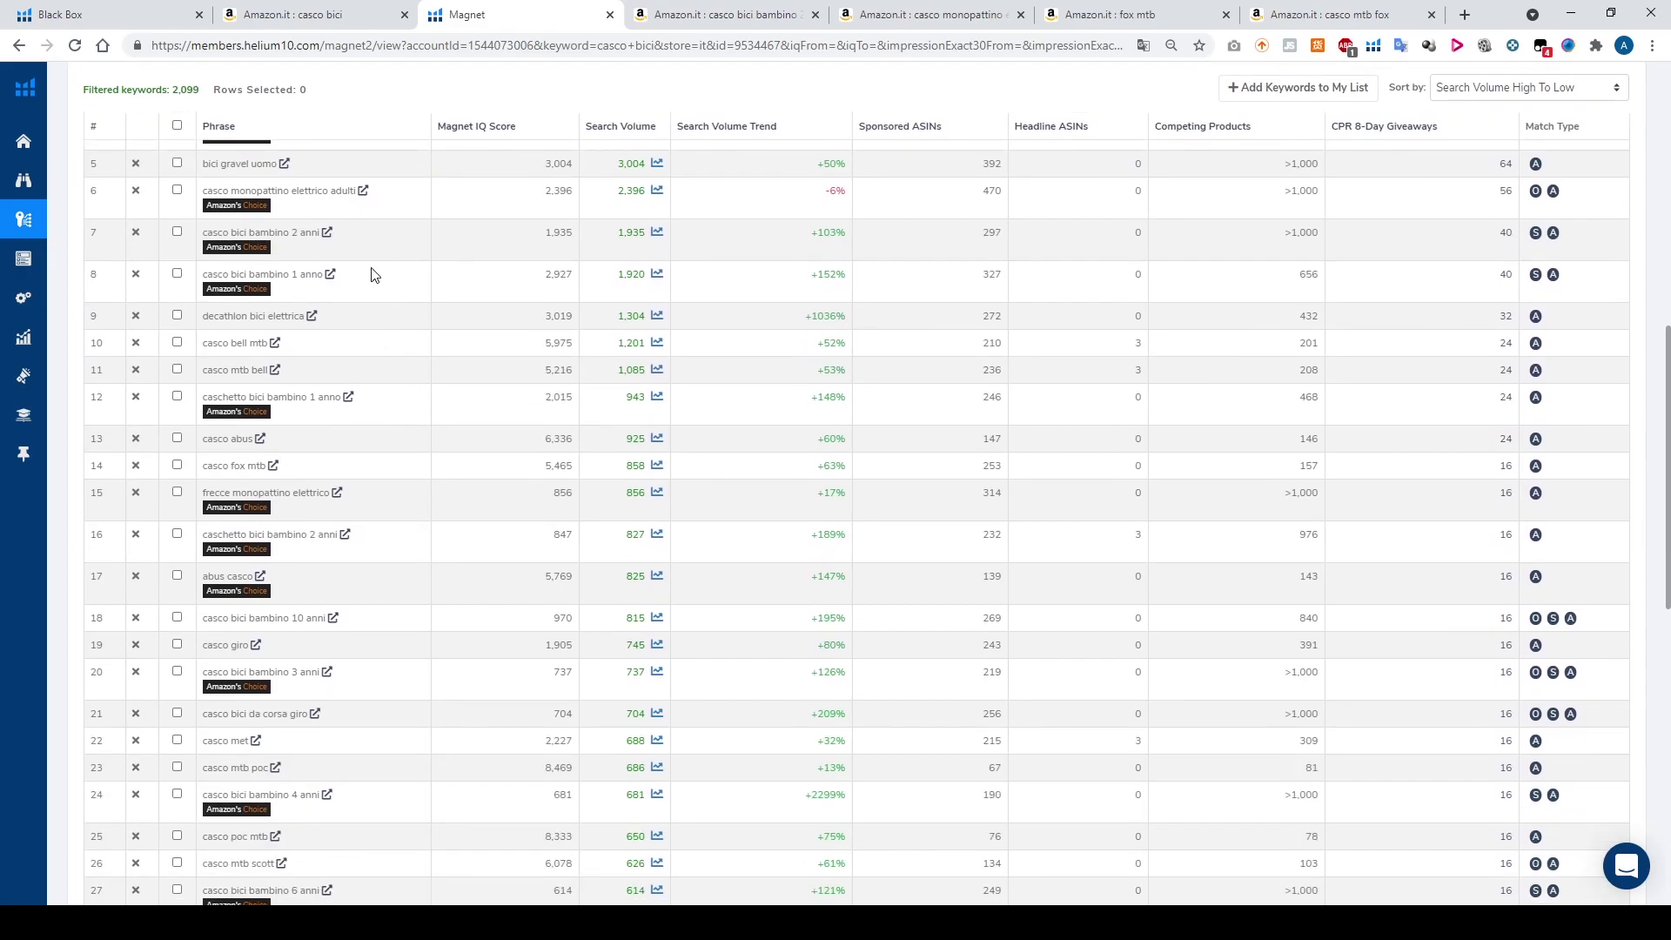
pyautogui.scroll(2, 714, 364)
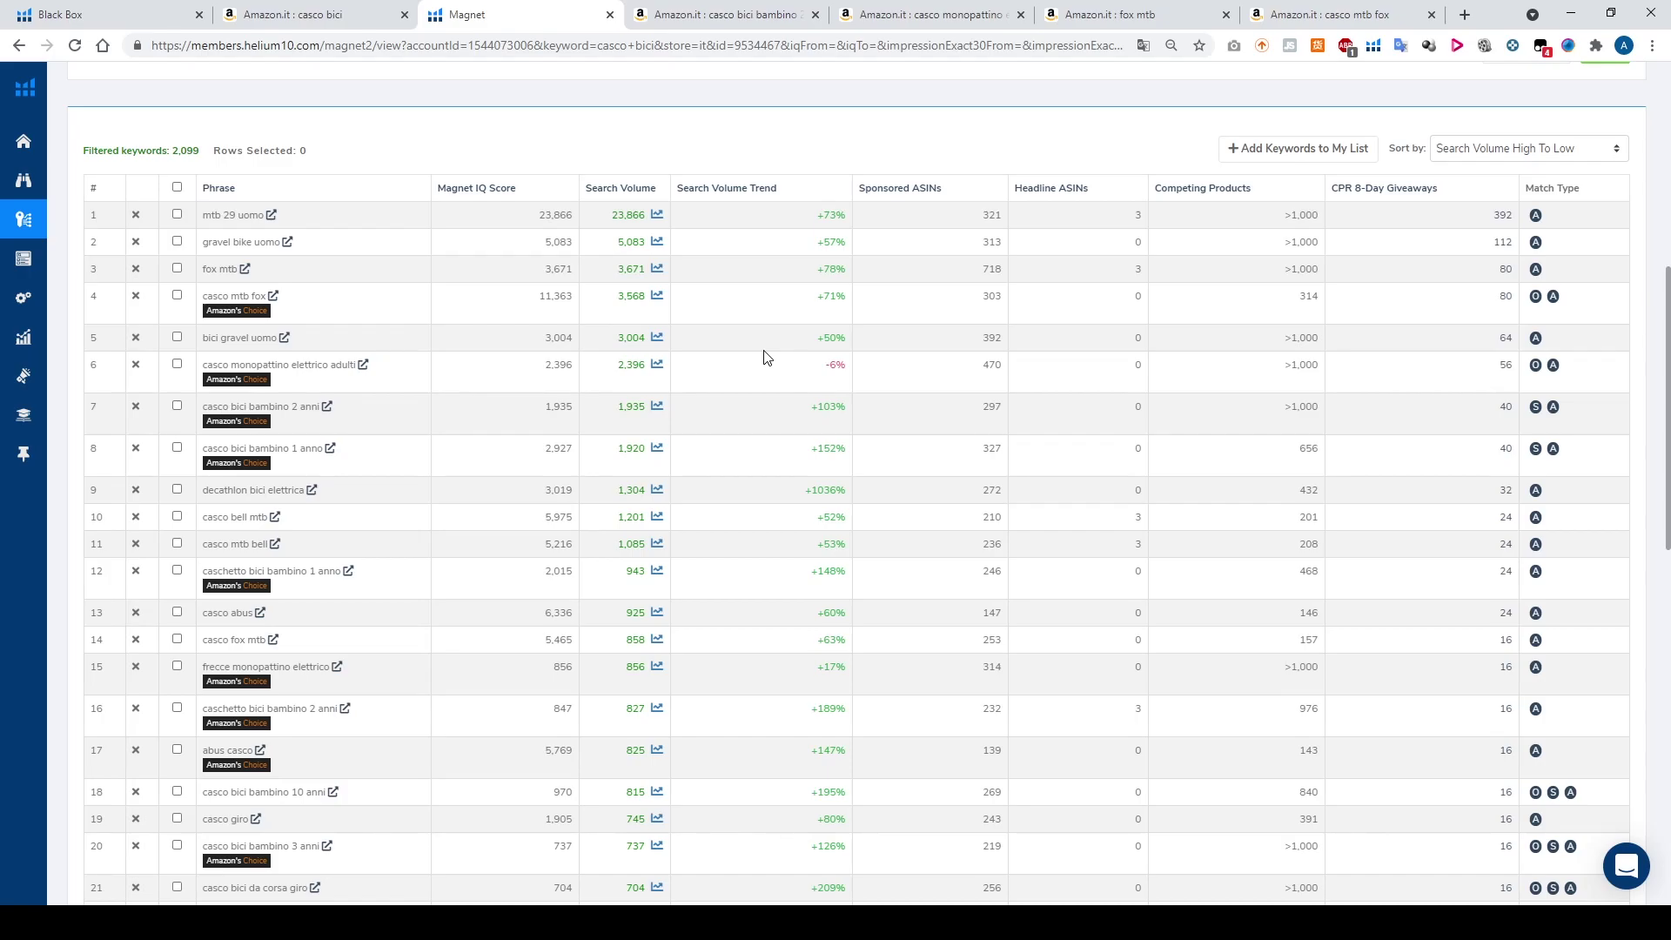
pyautogui.click(292, 19)
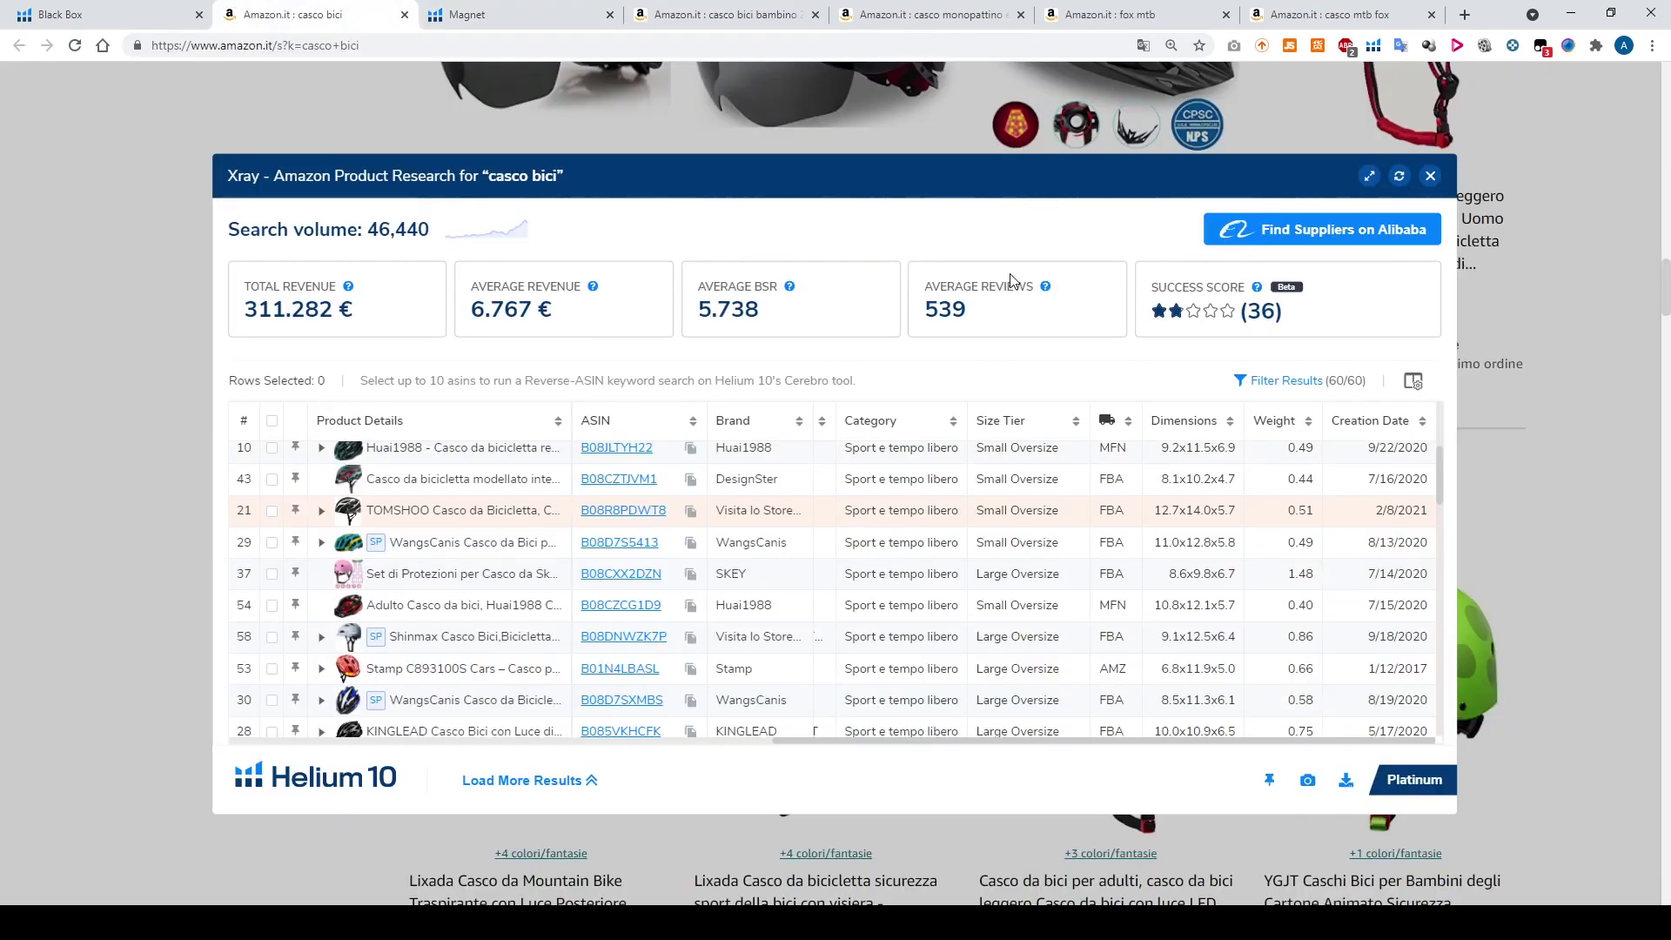